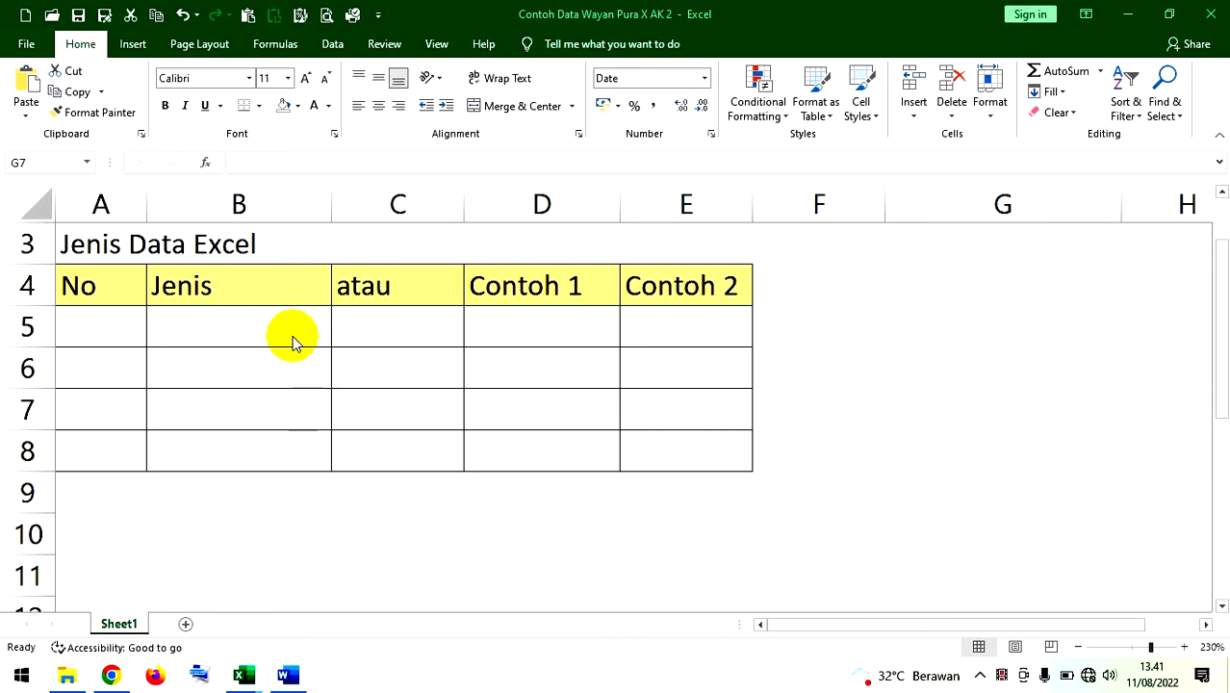
# Step: Change the font colour of cells A5 to C5 in the first data row to black
pyautogui.click(110, 338)
pyautogui.moveTo(114, 328); pyautogui.dragTo(200, 324)
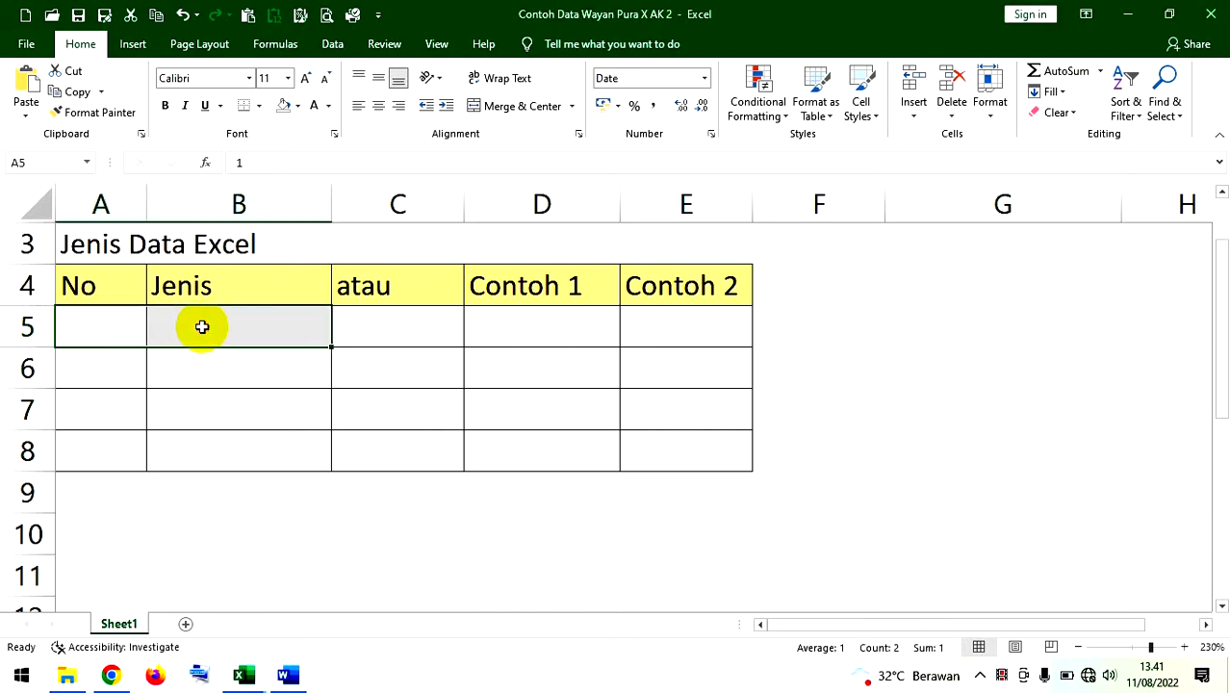
pyautogui.click(328, 106)
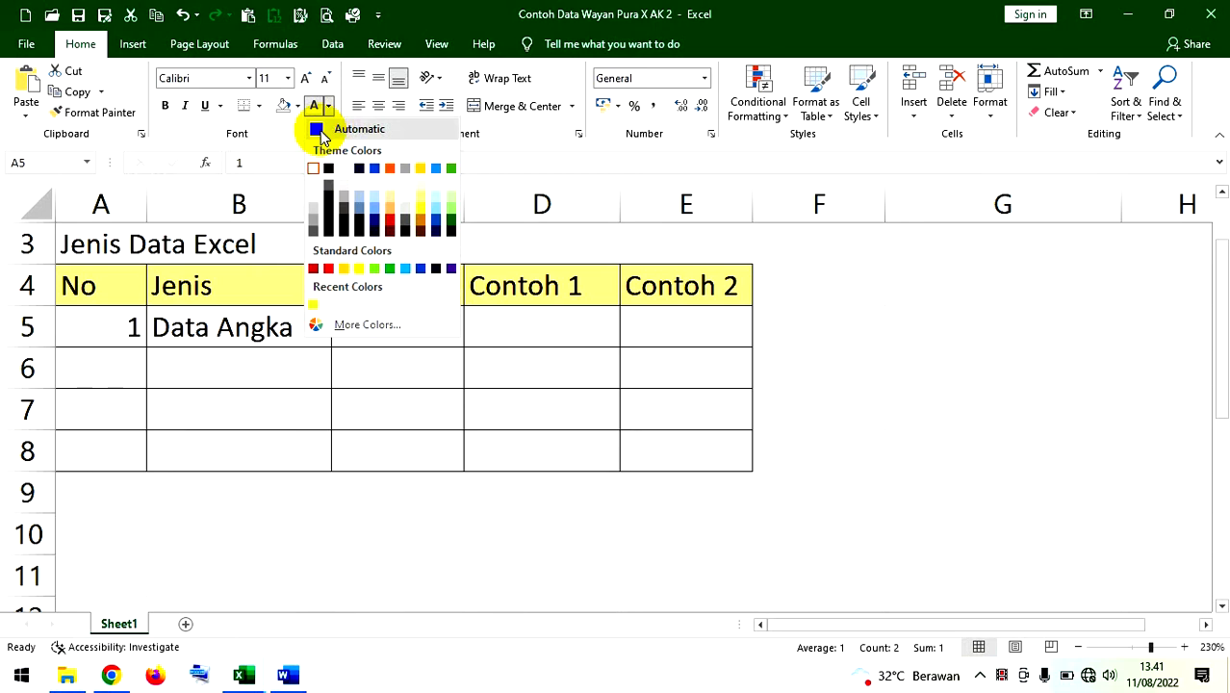
pyautogui.click(328, 168)
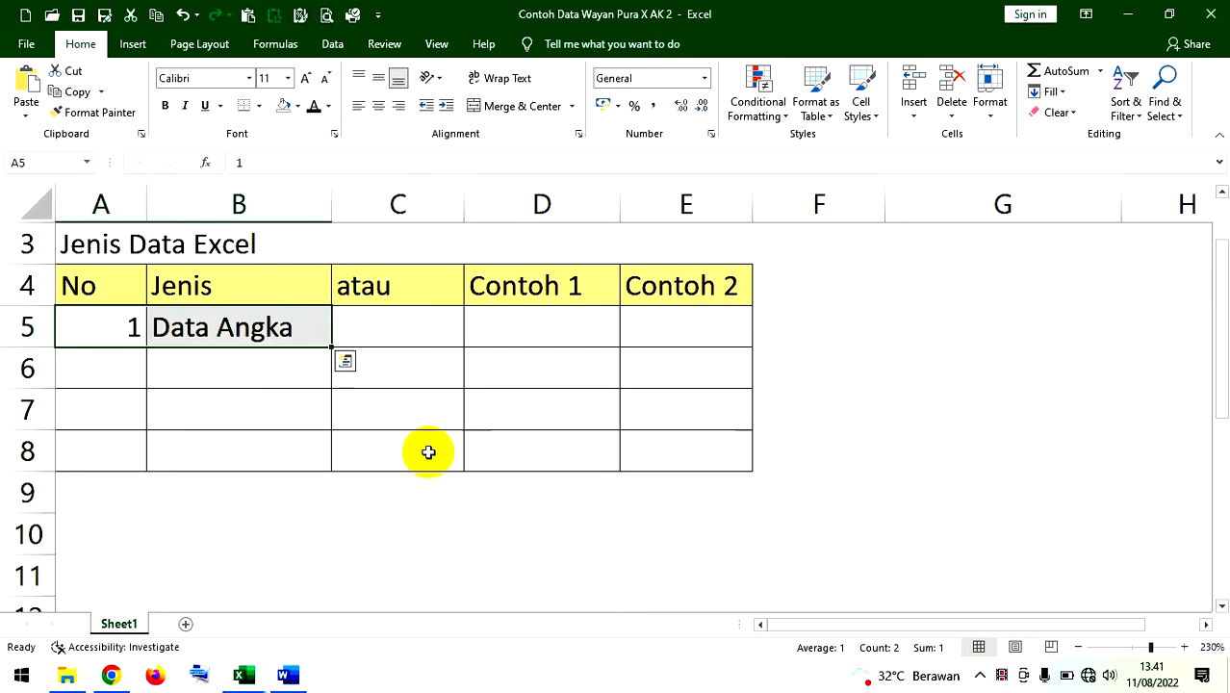
pyautogui.click(400, 324)
pyautogui.click(314, 106)
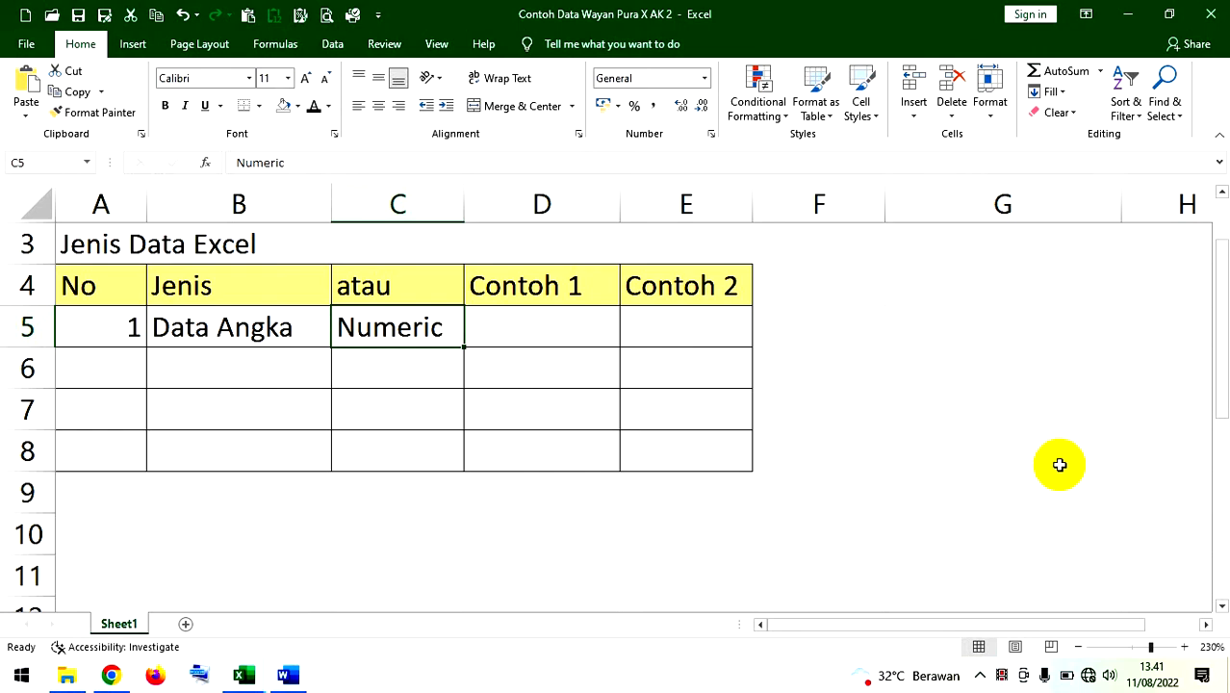
# Step: Enter 87 in black text under Contoh 1 in D5 and 115 under Contoh 2 in E5
pyautogui.click(538, 336)
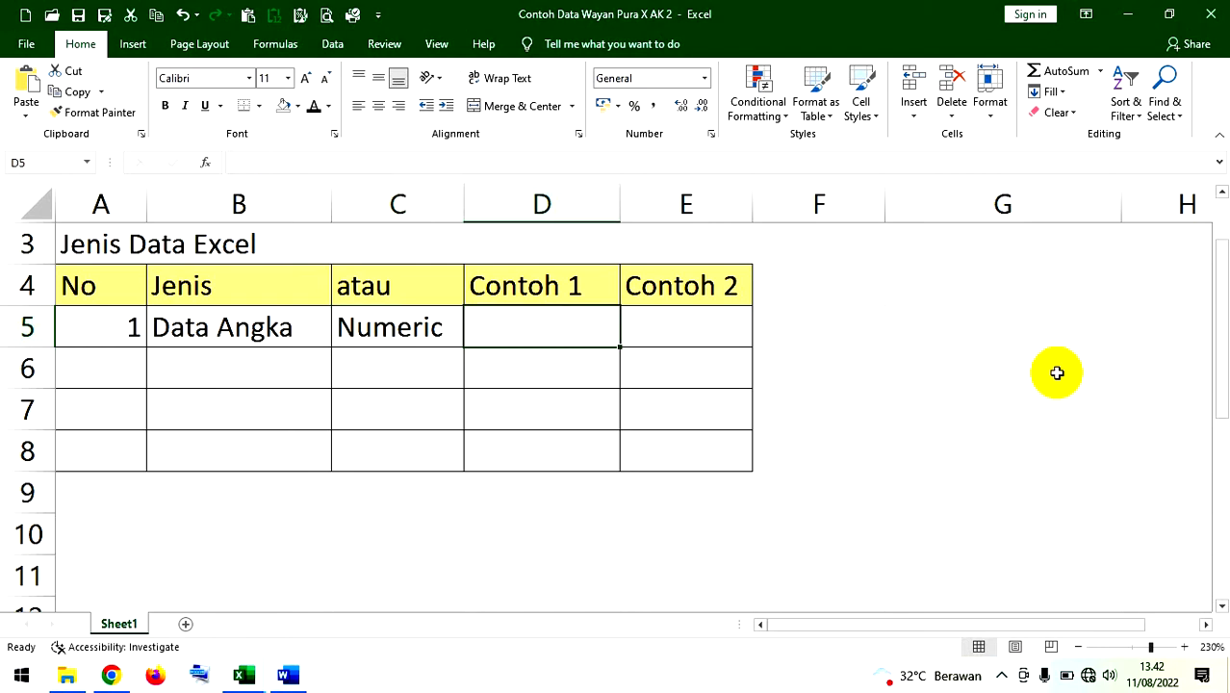
pyautogui.write('87')
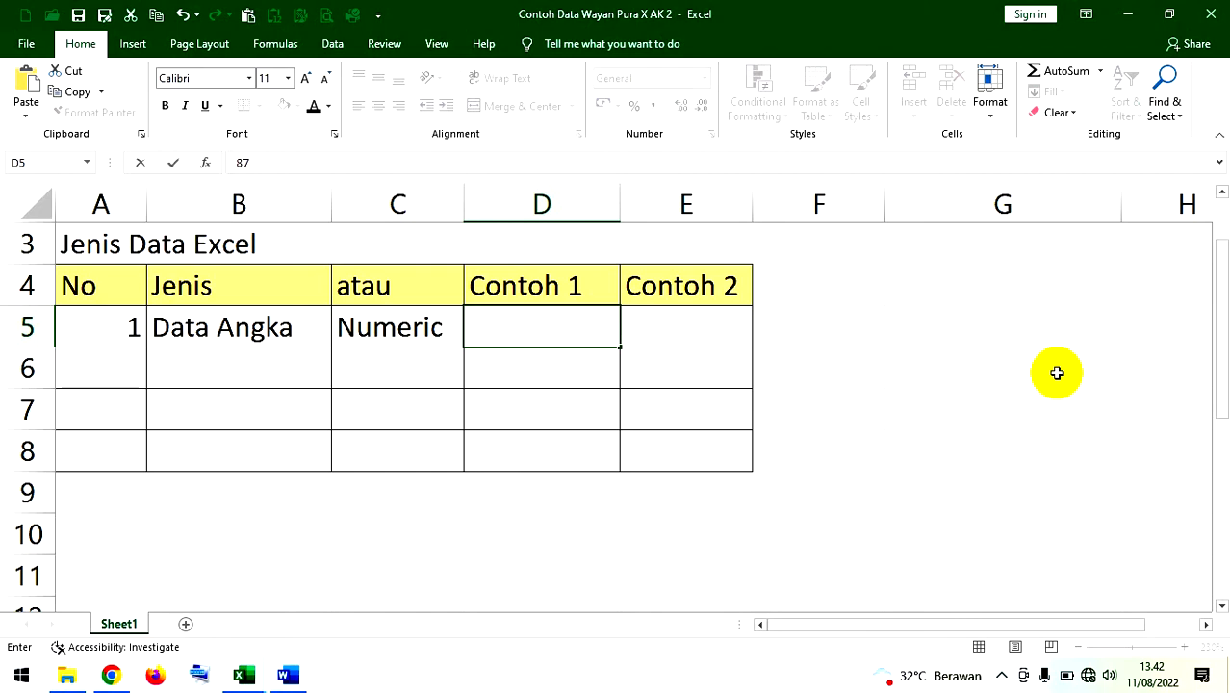
pyautogui.press('Return')
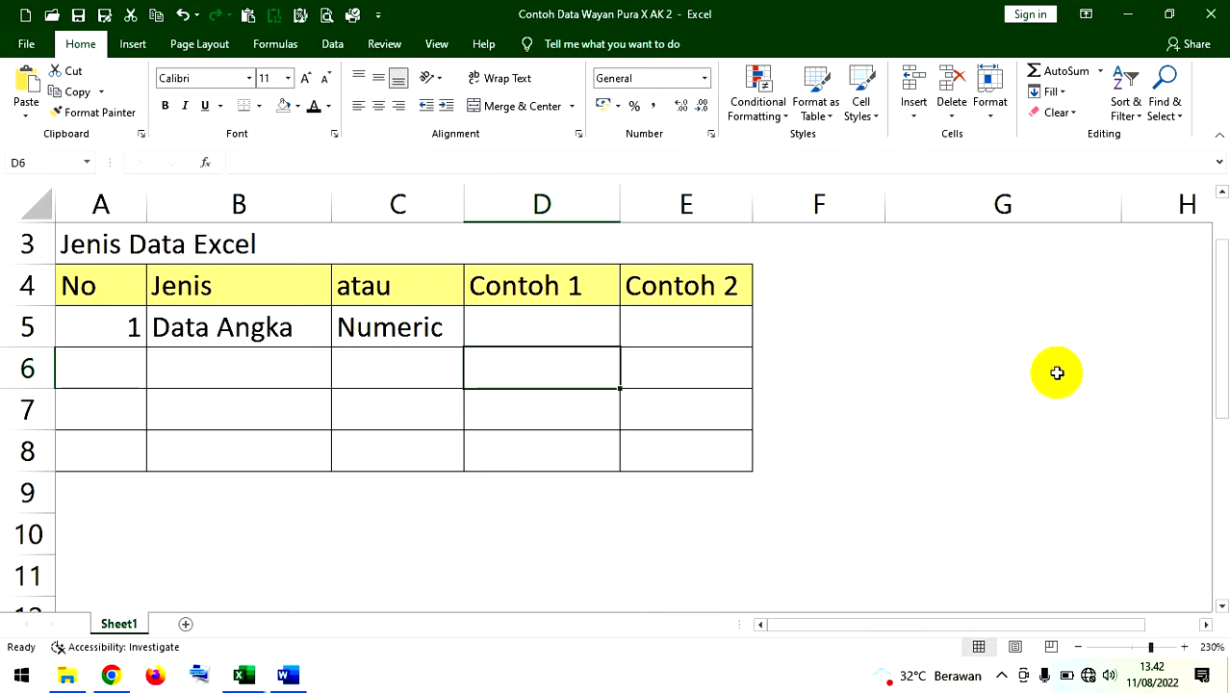
pyautogui.click(530, 329)
pyautogui.click(720, 332)
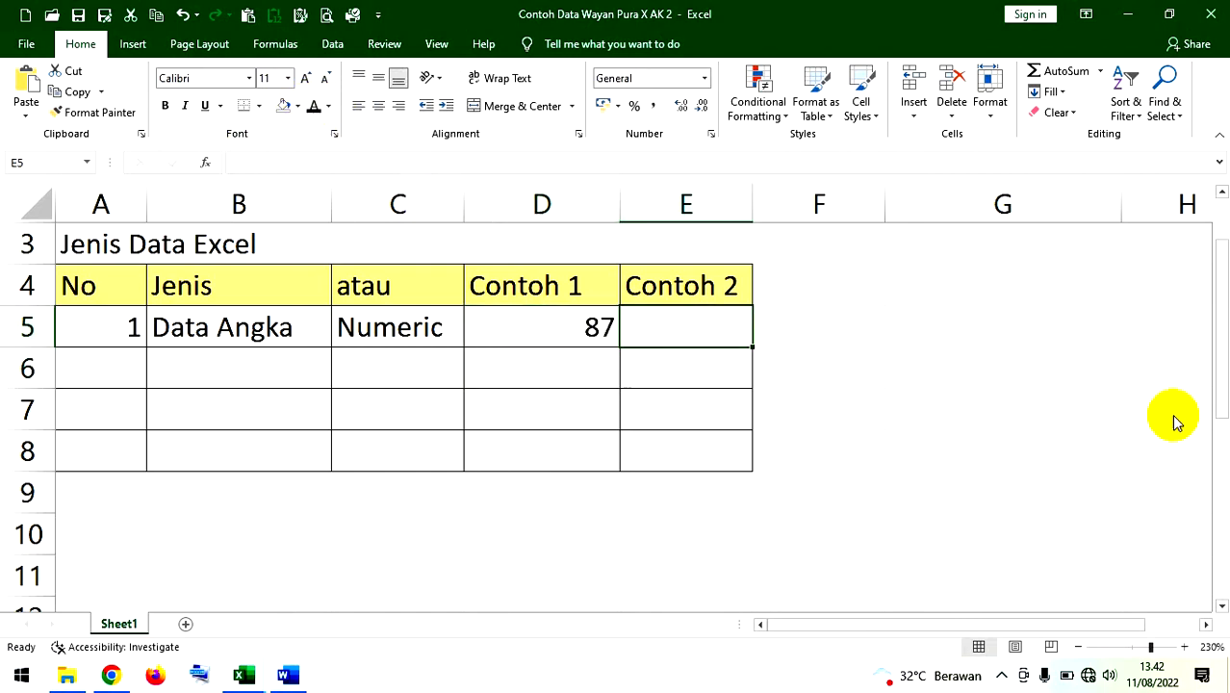
pyautogui.write('115')
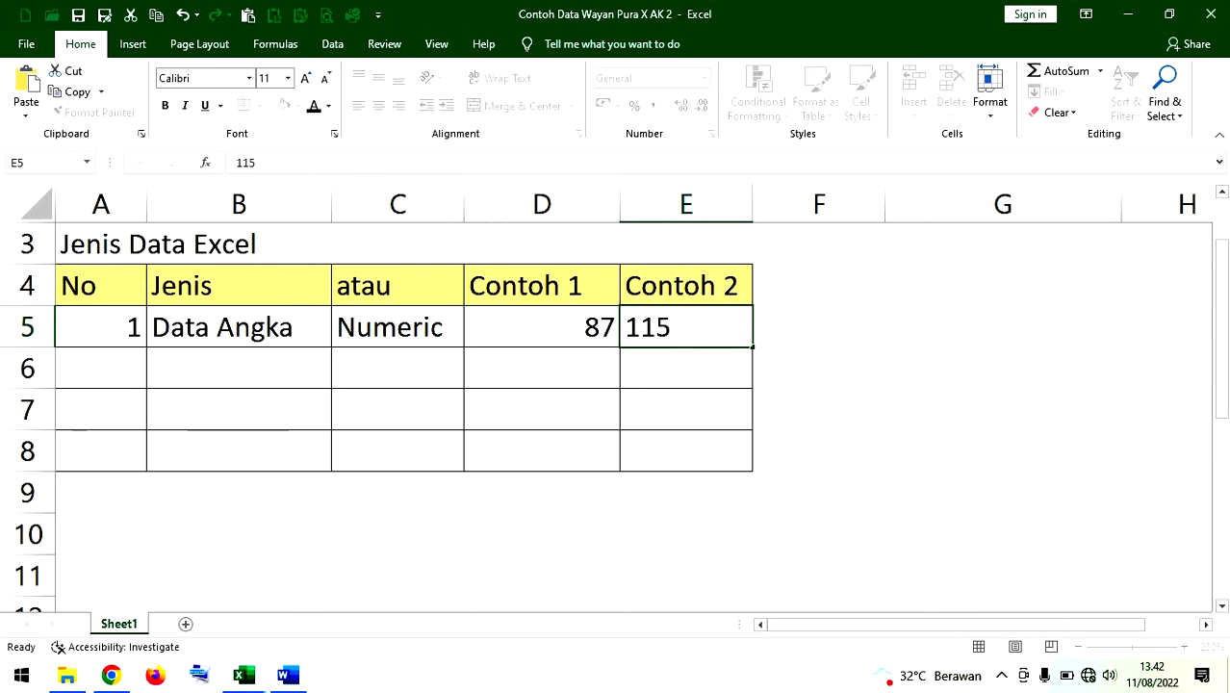
pyautogui.press('Return')
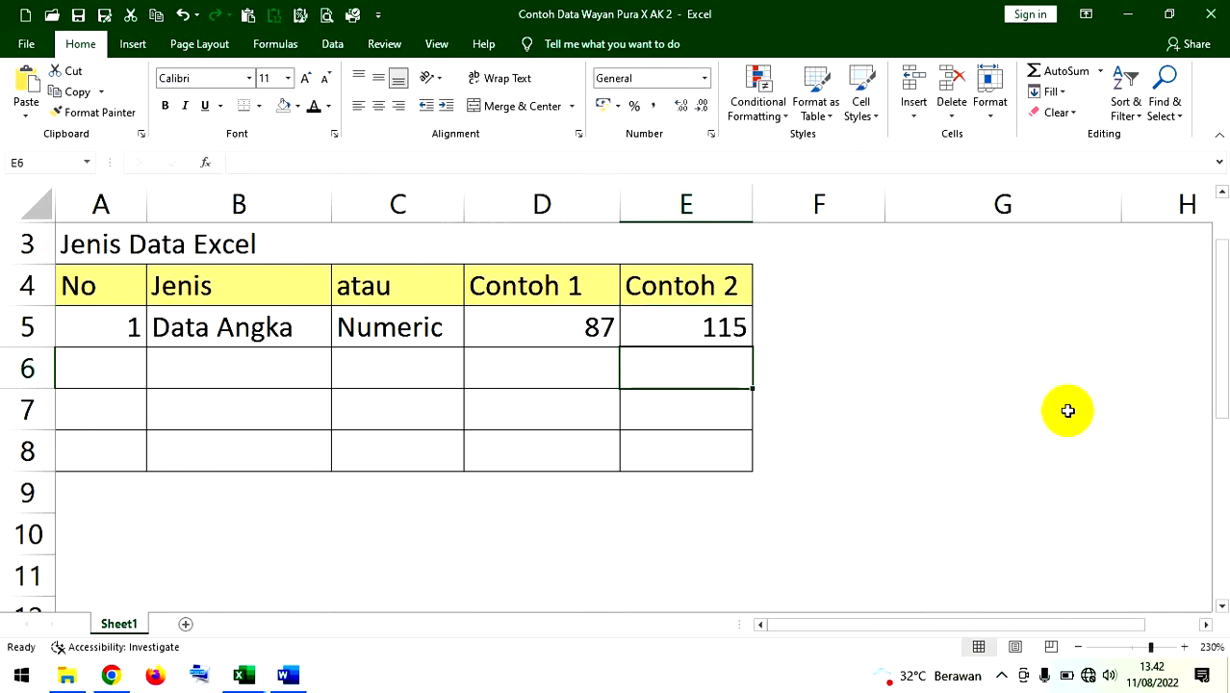
pyautogui.click(537, 329)
pyautogui.click(672, 327)
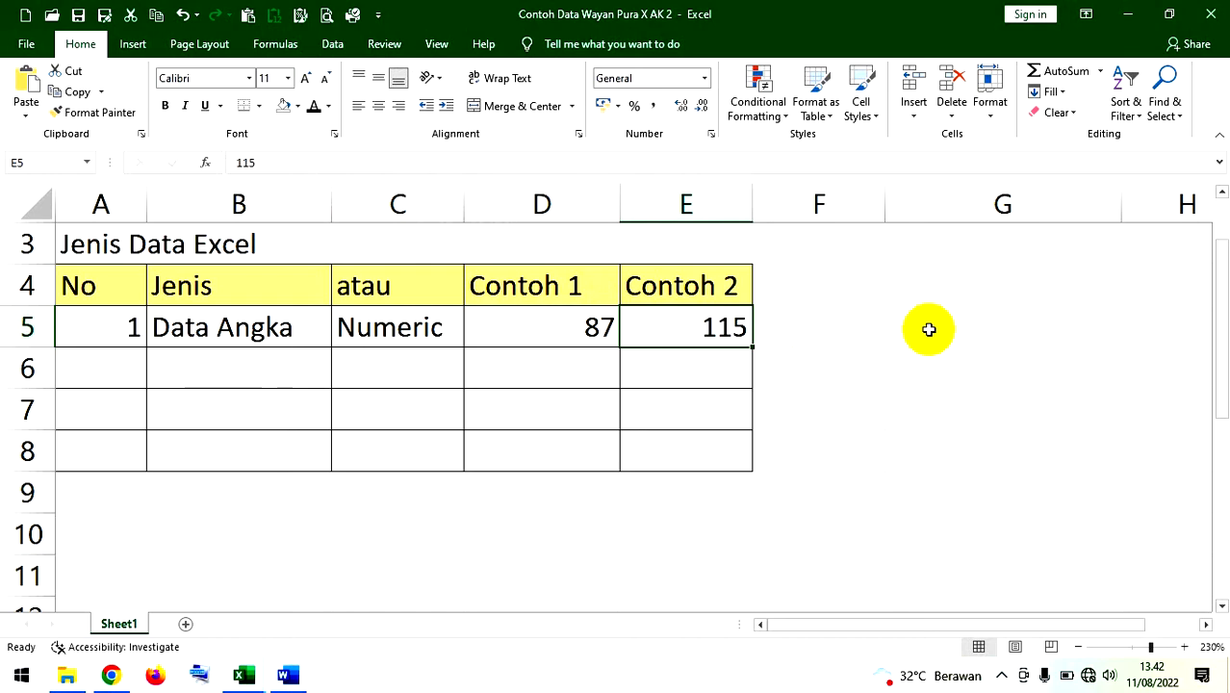
pyautogui.click(846, 327)
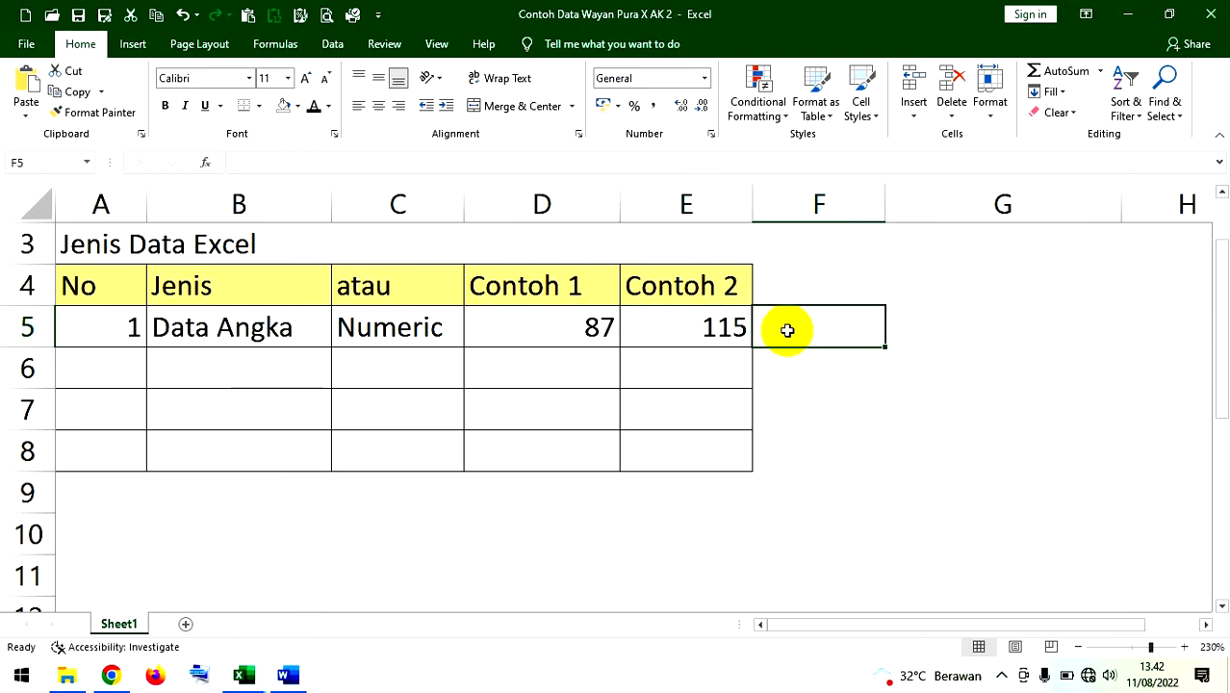
pyautogui.click(562, 330)
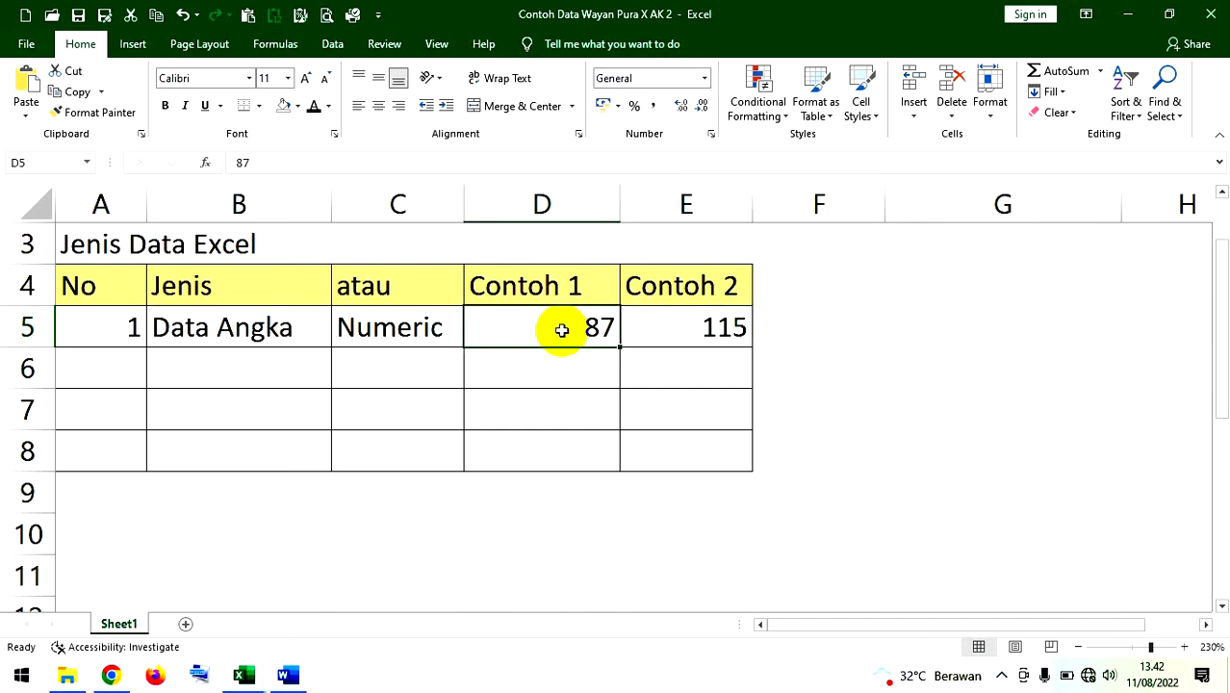
pyautogui.click(703, 326)
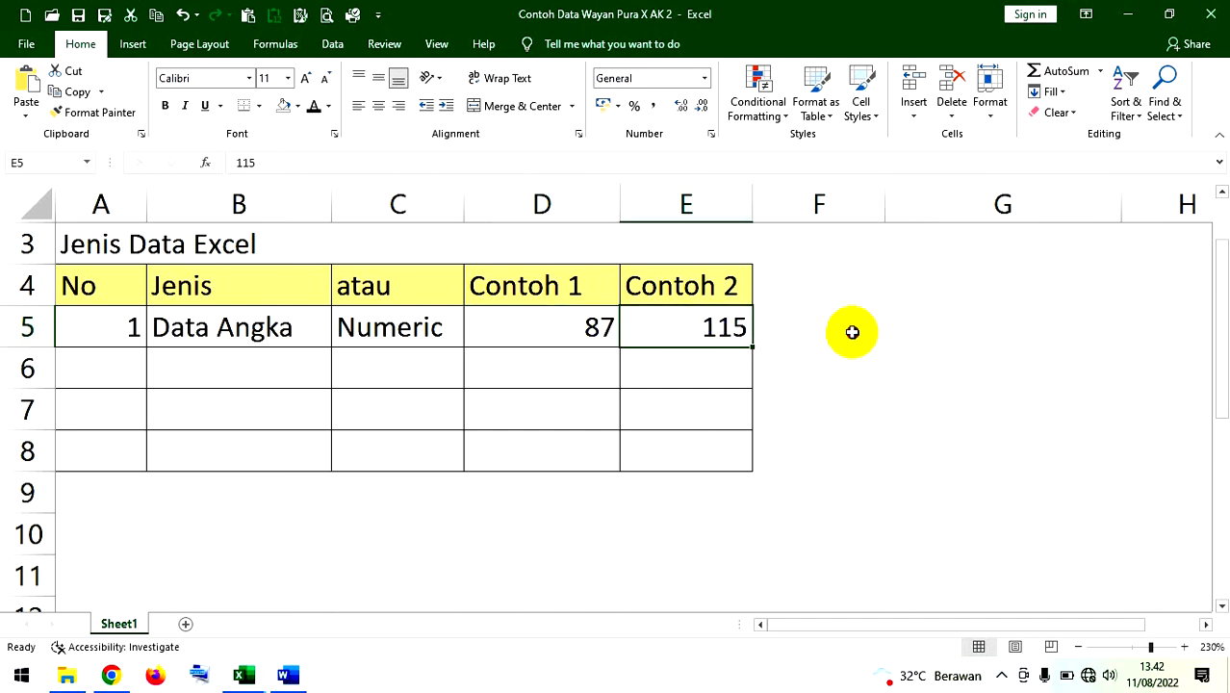
# Step: Enter the formula =D5+E5 in cell F5 to add the two numeric examples
pyautogui.click(851, 335)
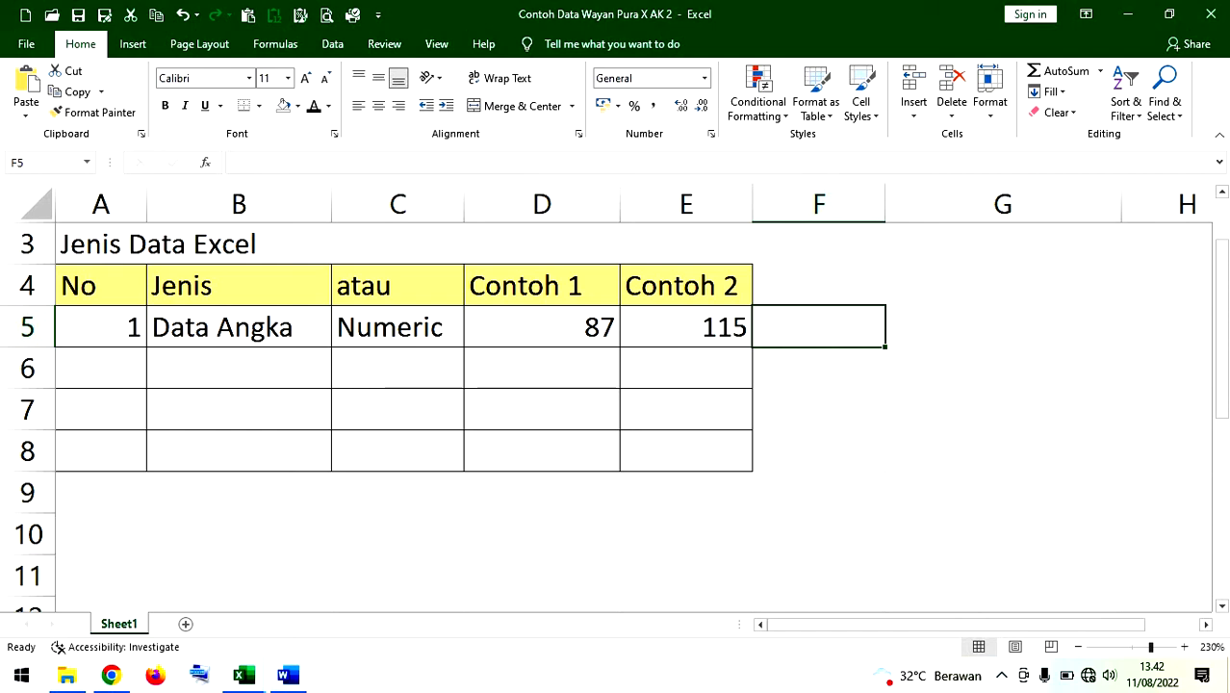
pyautogui.write('=')
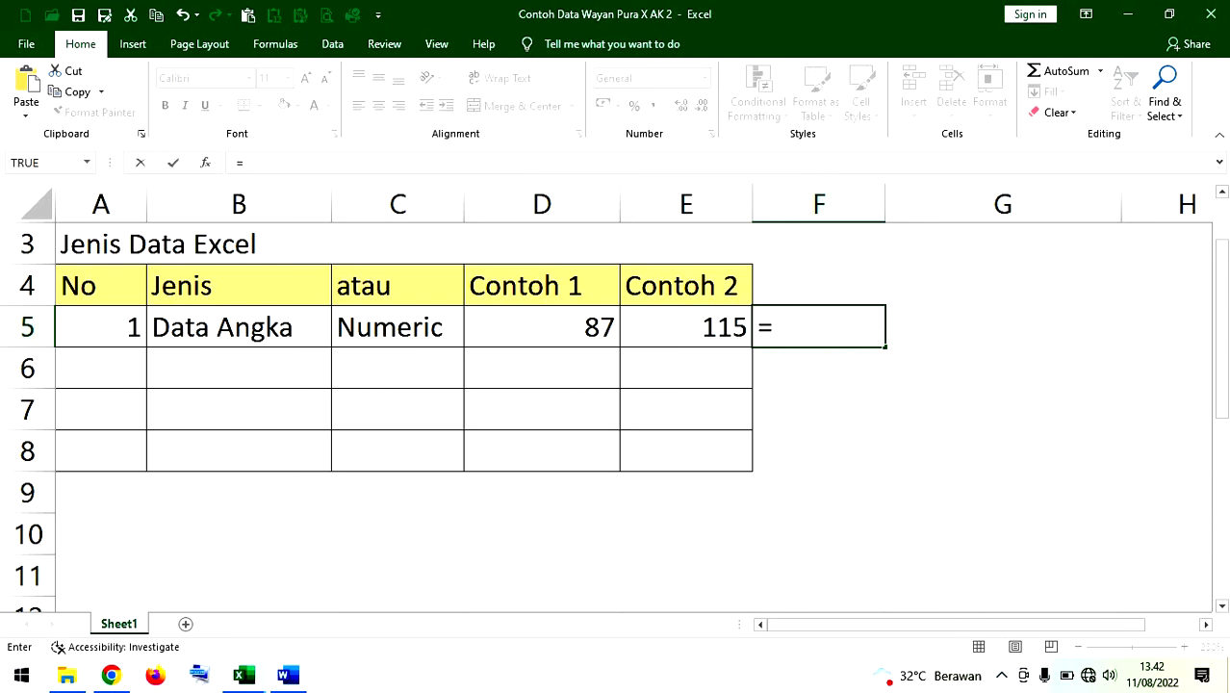
pyautogui.click(584, 330)
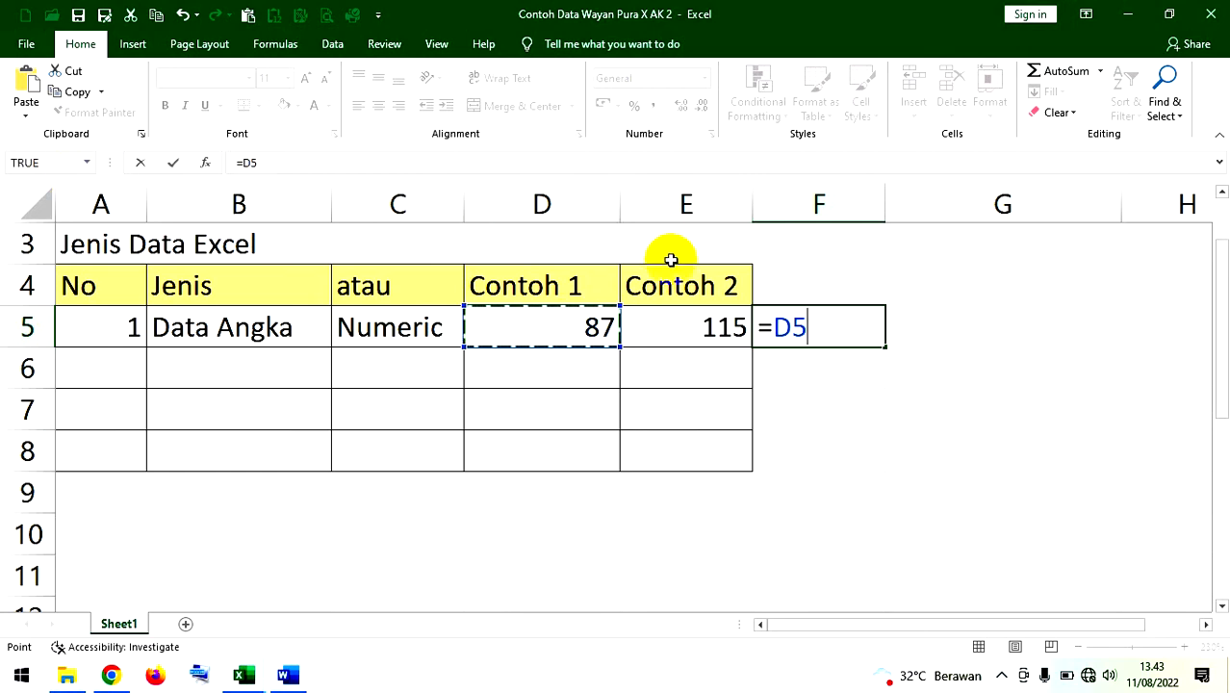
pyautogui.write('+')
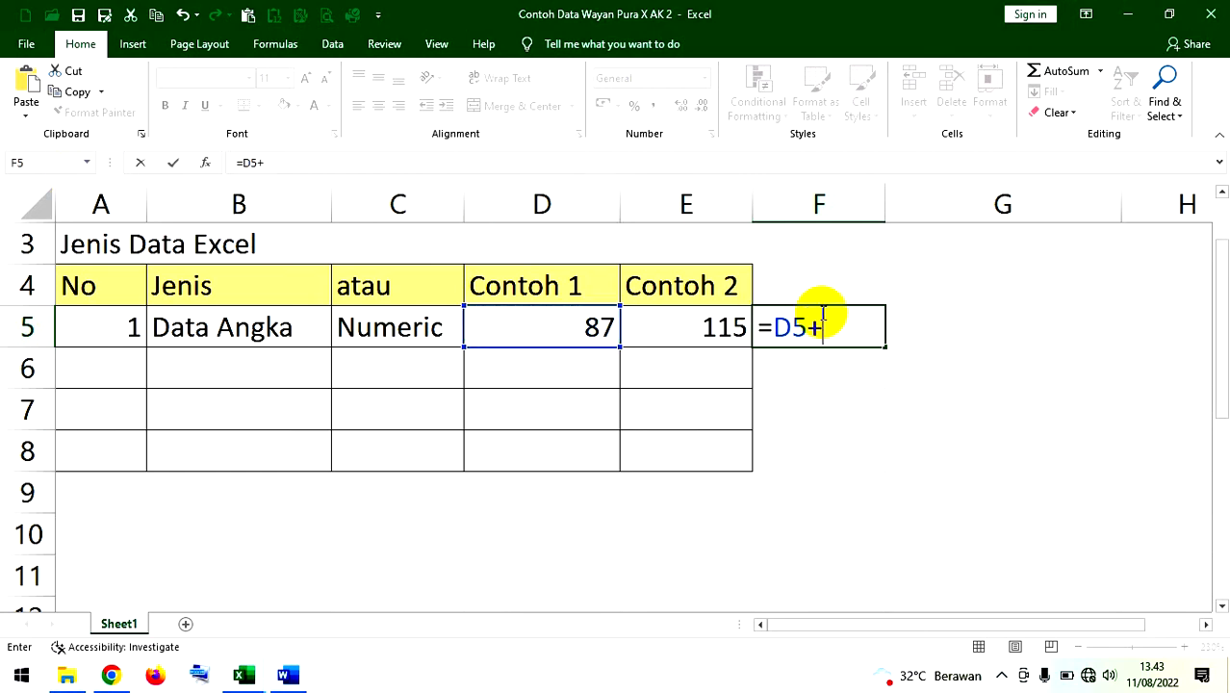
pyautogui.click(705, 325)
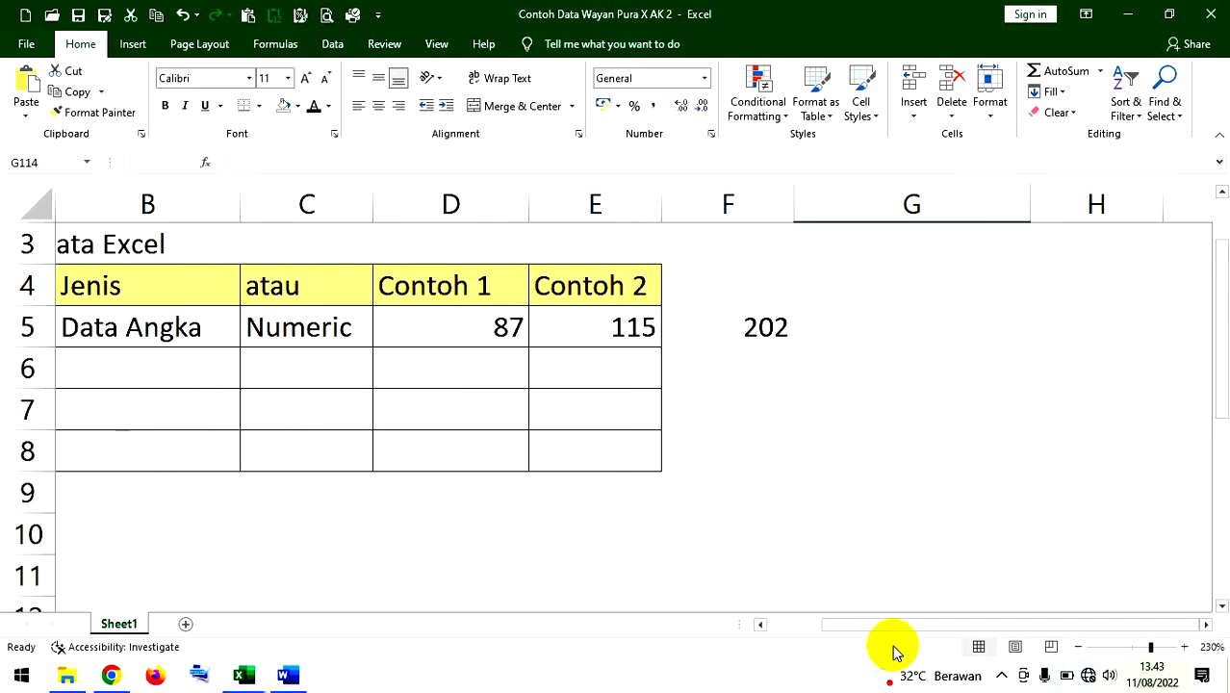
pyautogui.moveTo(894, 628); pyautogui.dragTo(805, 624)
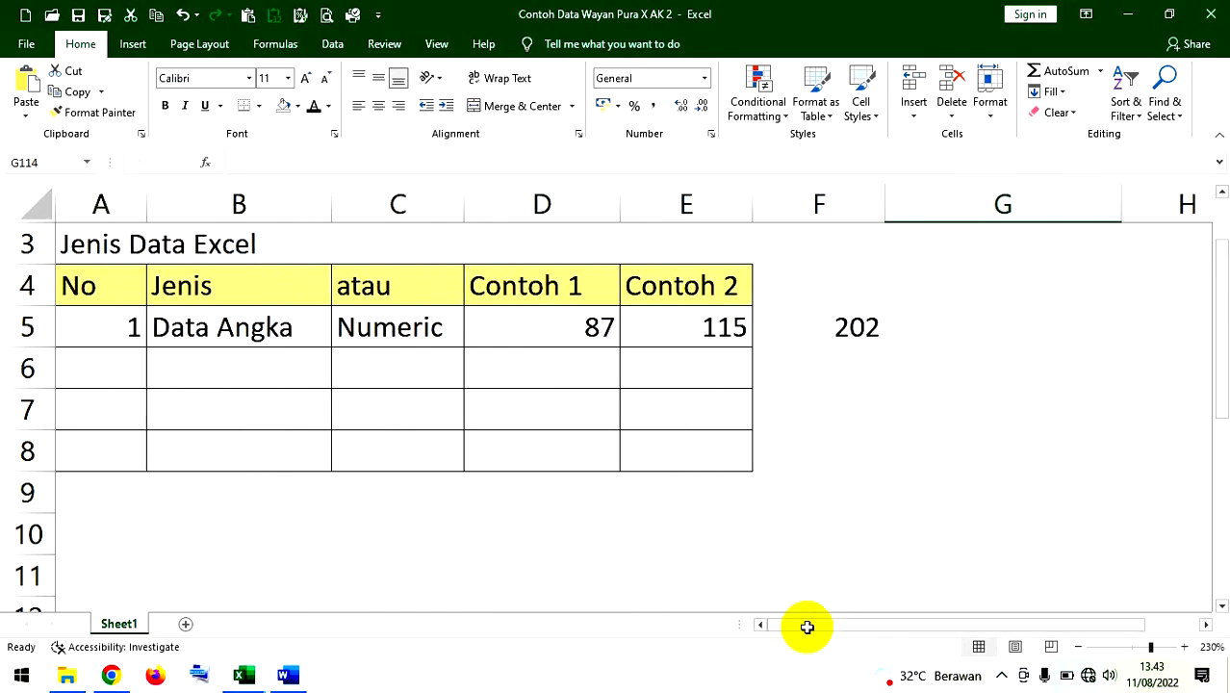
pyautogui.click(788, 322)
pyautogui.click(566, 325)
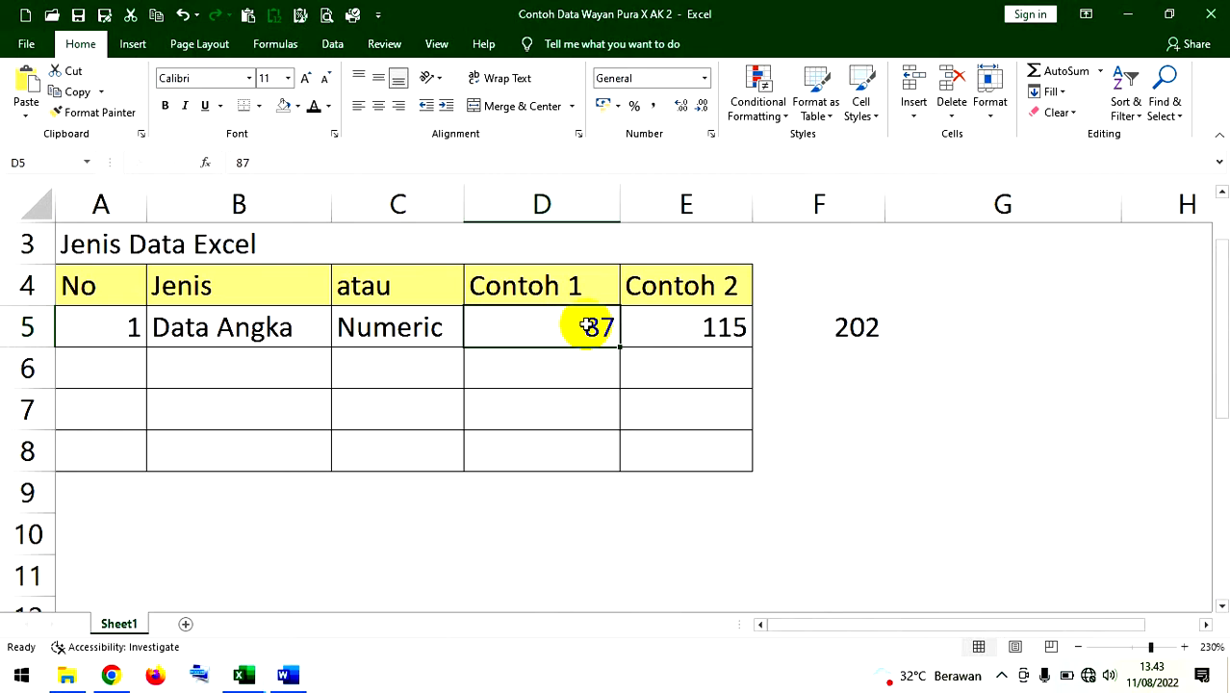
pyautogui.click(672, 324)
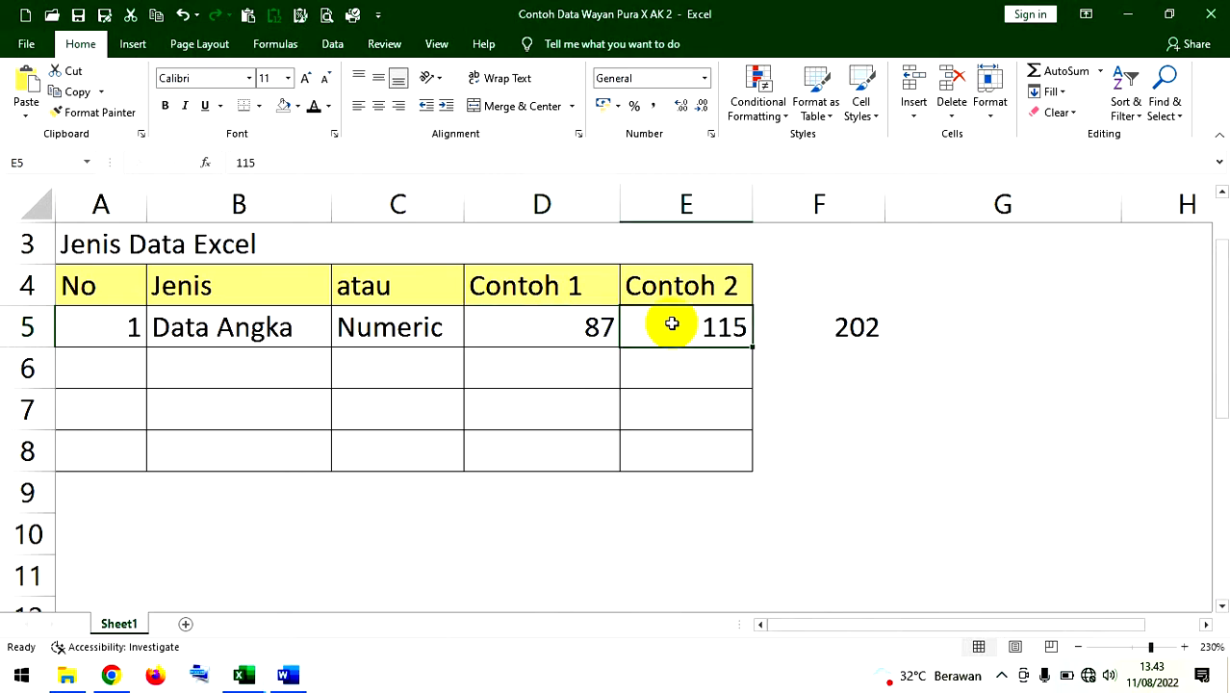
pyautogui.moveTo(587, 332); pyautogui.dragTo(650, 328)
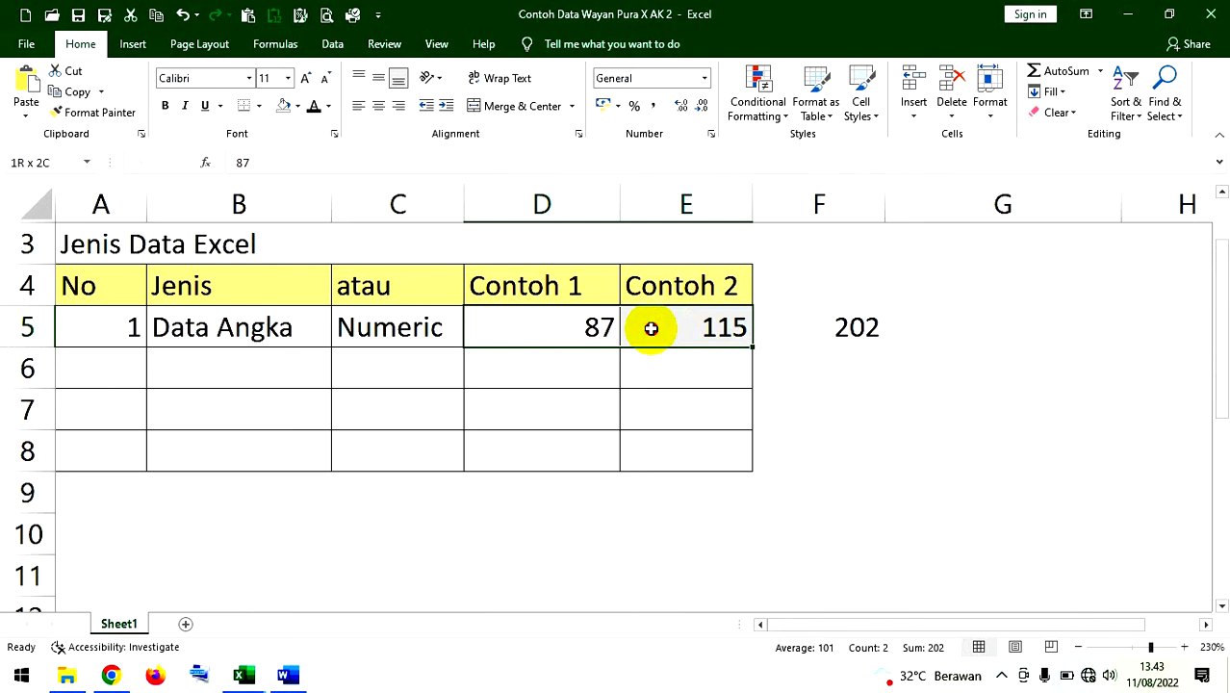
pyautogui.moveTo(651, 328); pyautogui.dragTo(650, 328)
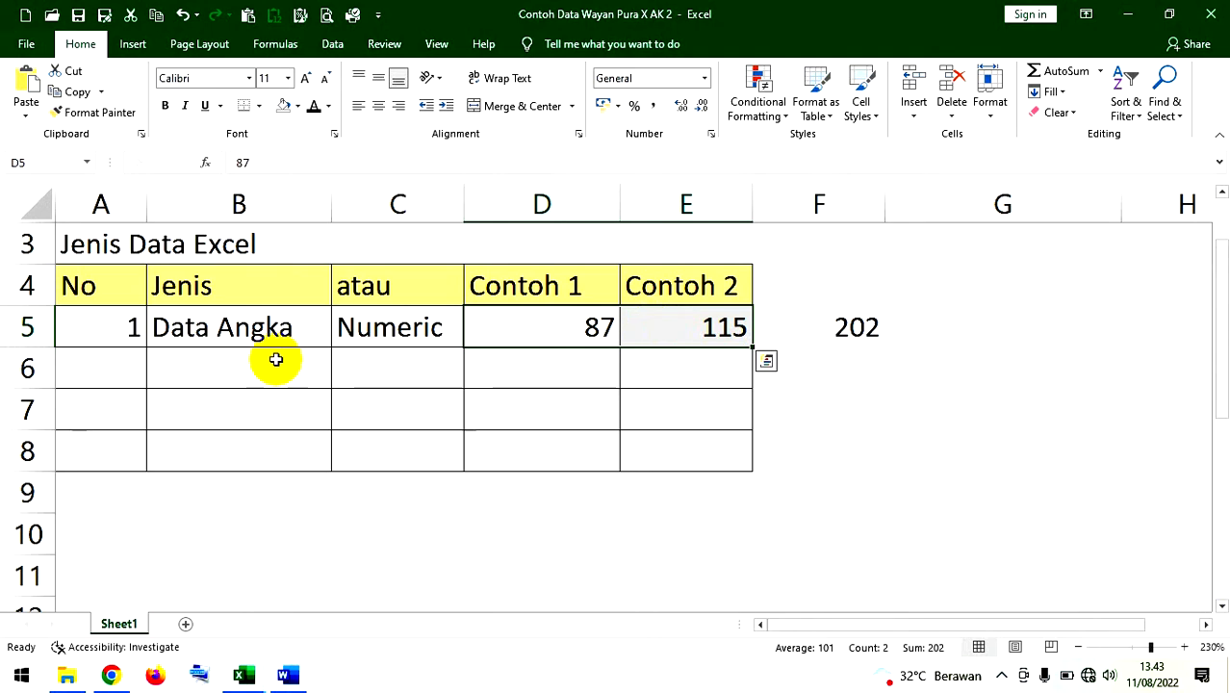
# Step: Change the font colour of cells A6 to C6 in the second data row to black
pyautogui.moveTo(104, 370); pyautogui.dragTo(228, 371)
pyautogui.click(312, 103)
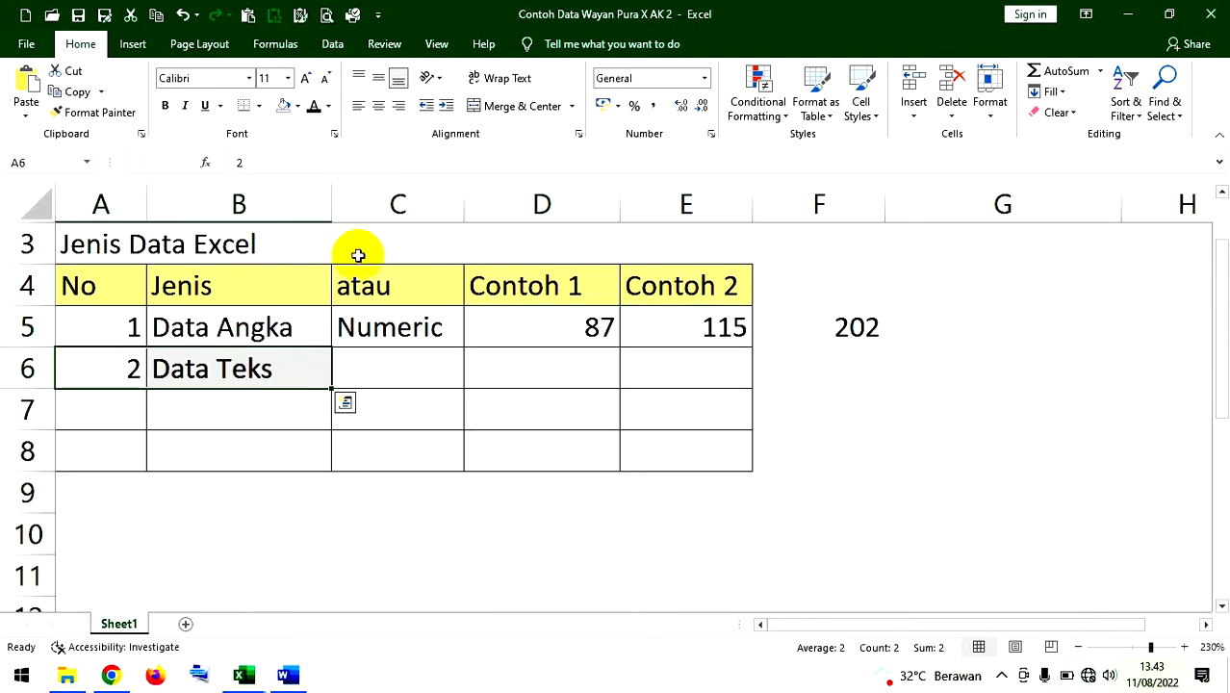
pyautogui.click(405, 366)
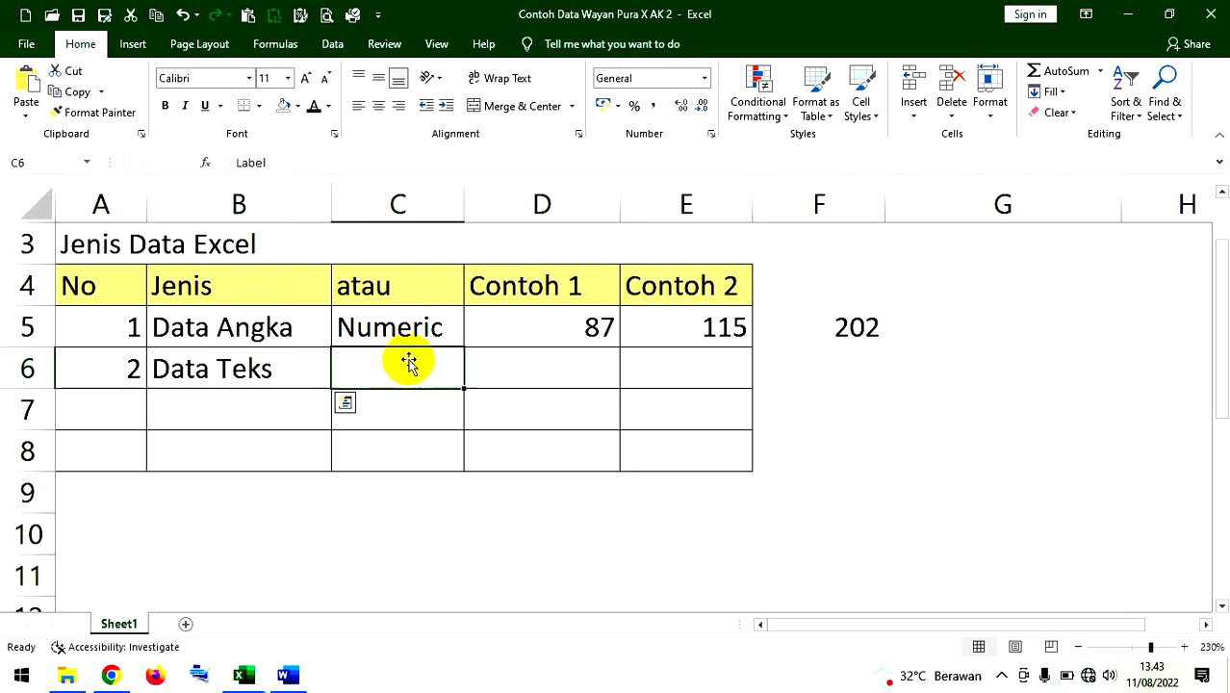
pyautogui.click(312, 104)
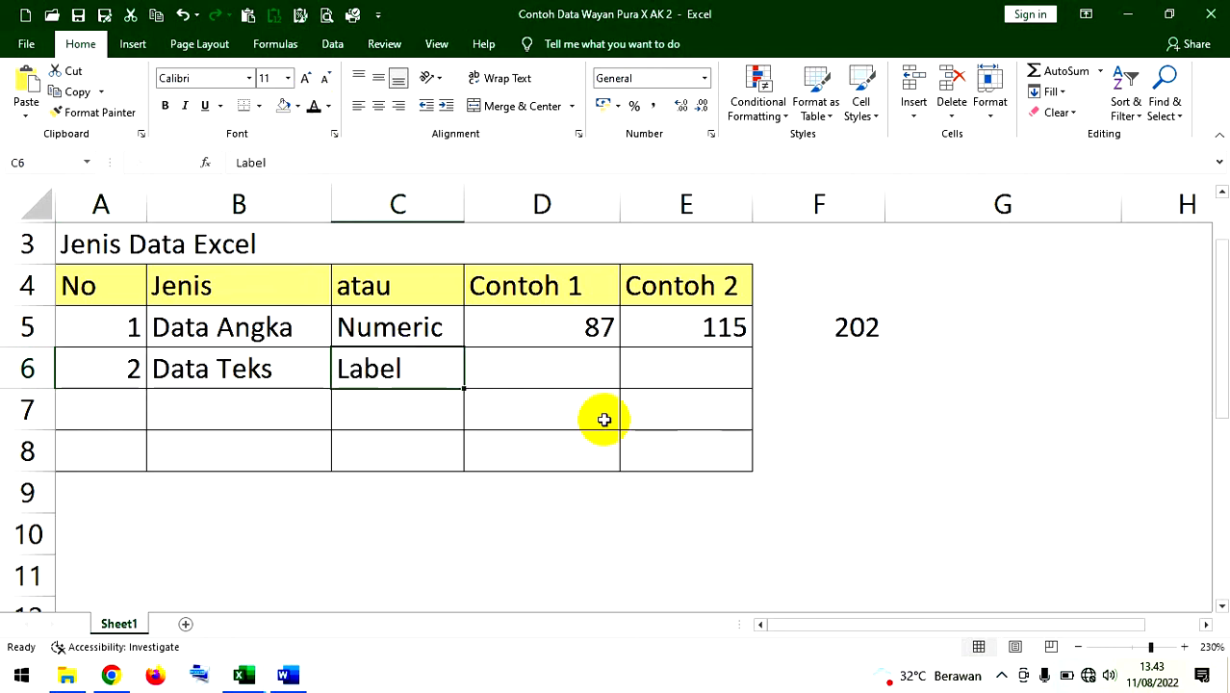
# Step: Enter "X Akt 1" in D6 and "Juni" in E6 as the examples of text data
pyautogui.click(551, 368)
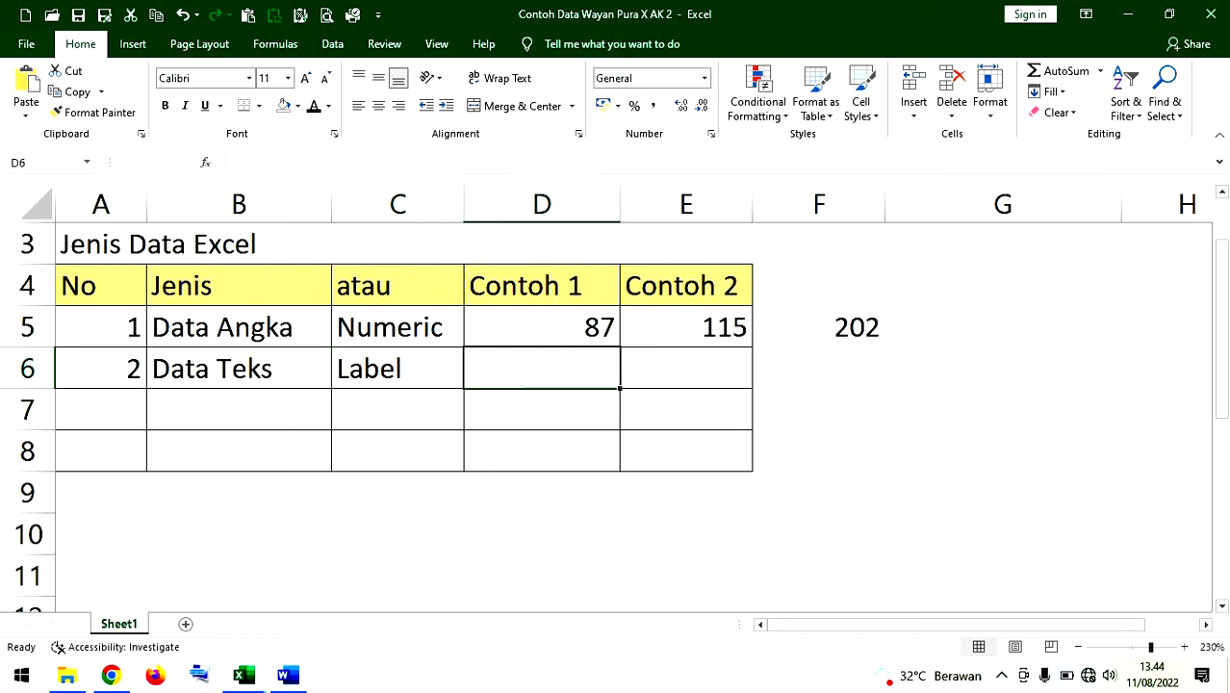
pyautogui.write('X')
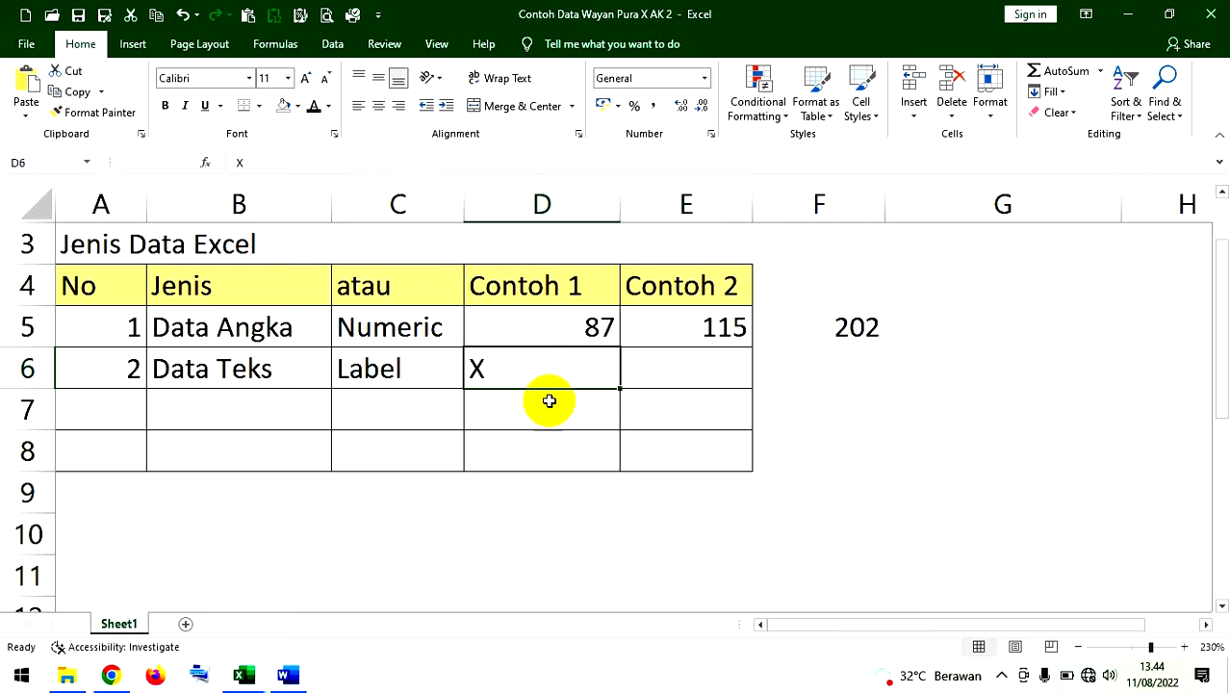
pyautogui.write(' Ak')
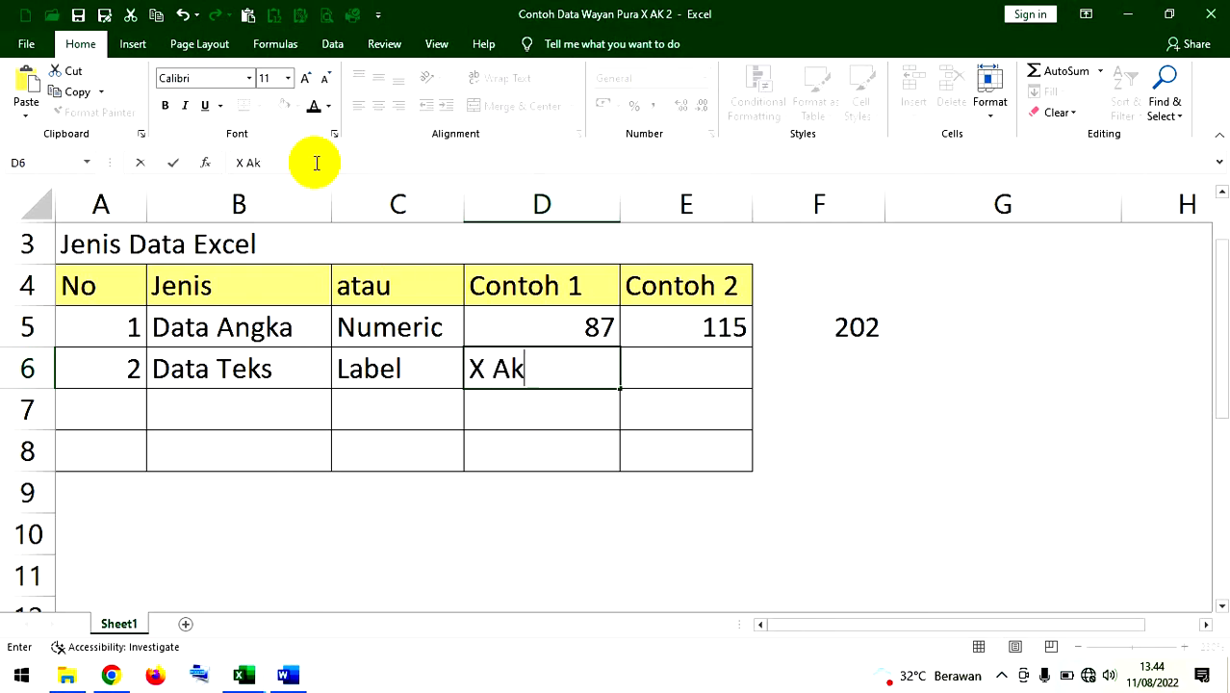
pyautogui.write('t 1')
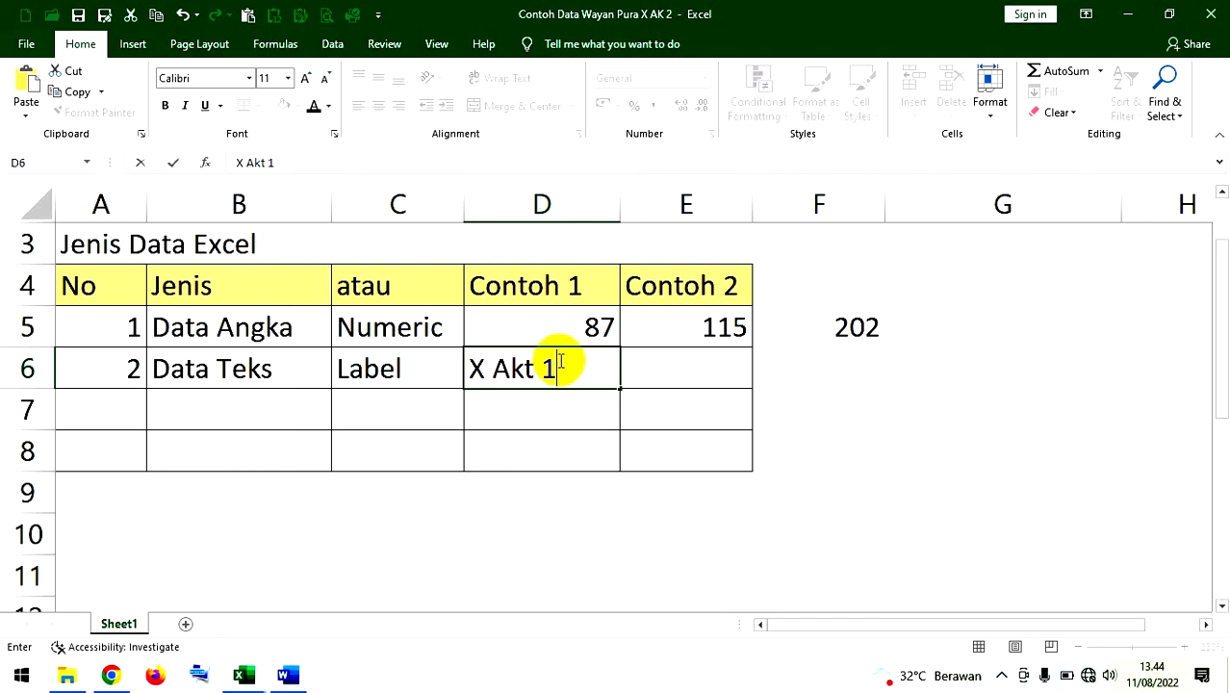
pyautogui.press('Return')
pyautogui.click(709, 359)
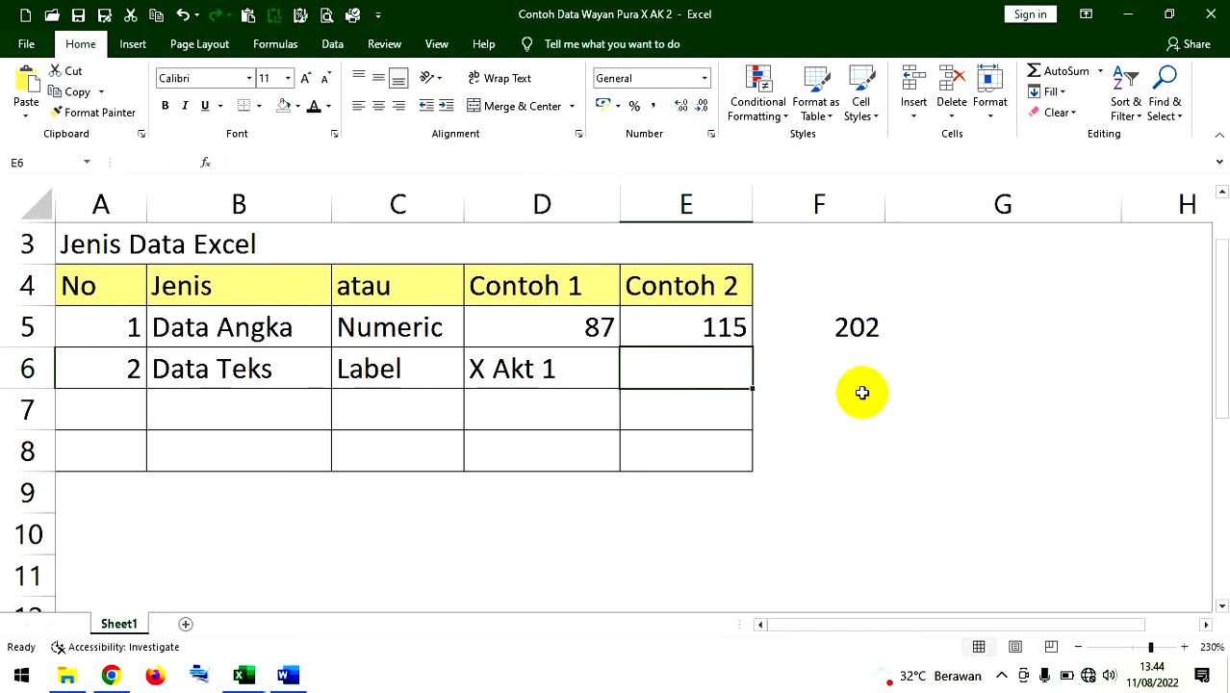
pyautogui.write('Juni')
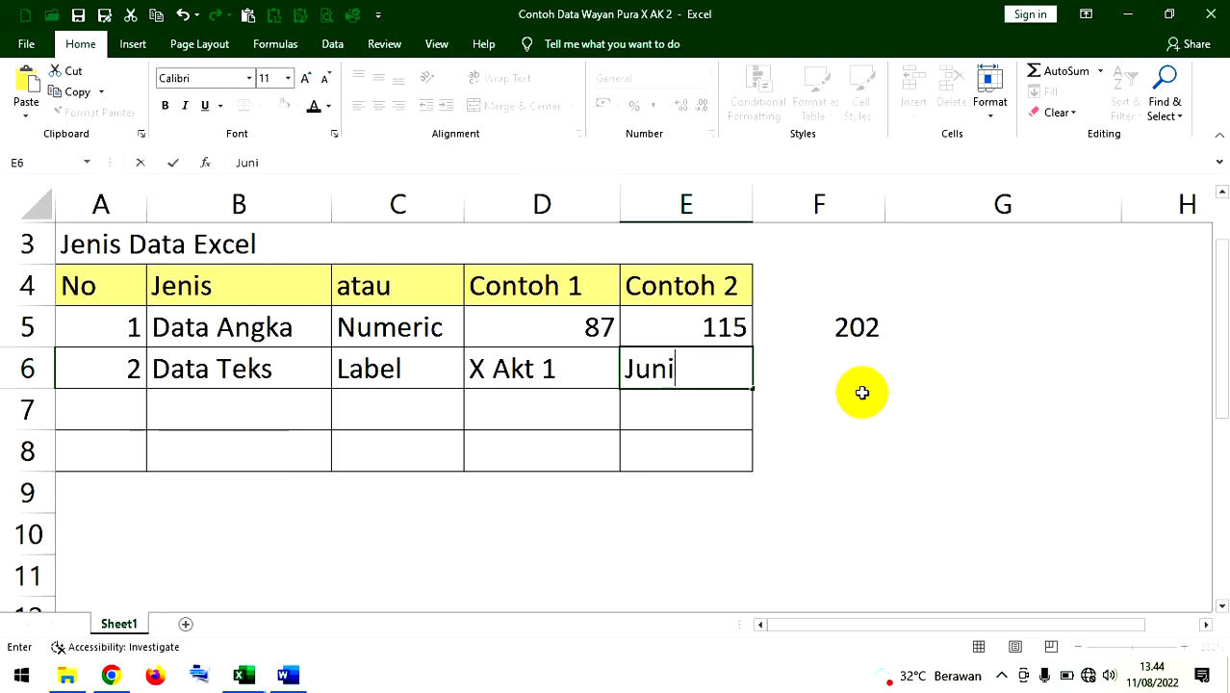
pyautogui.click(861, 393)
pyautogui.click(866, 363)
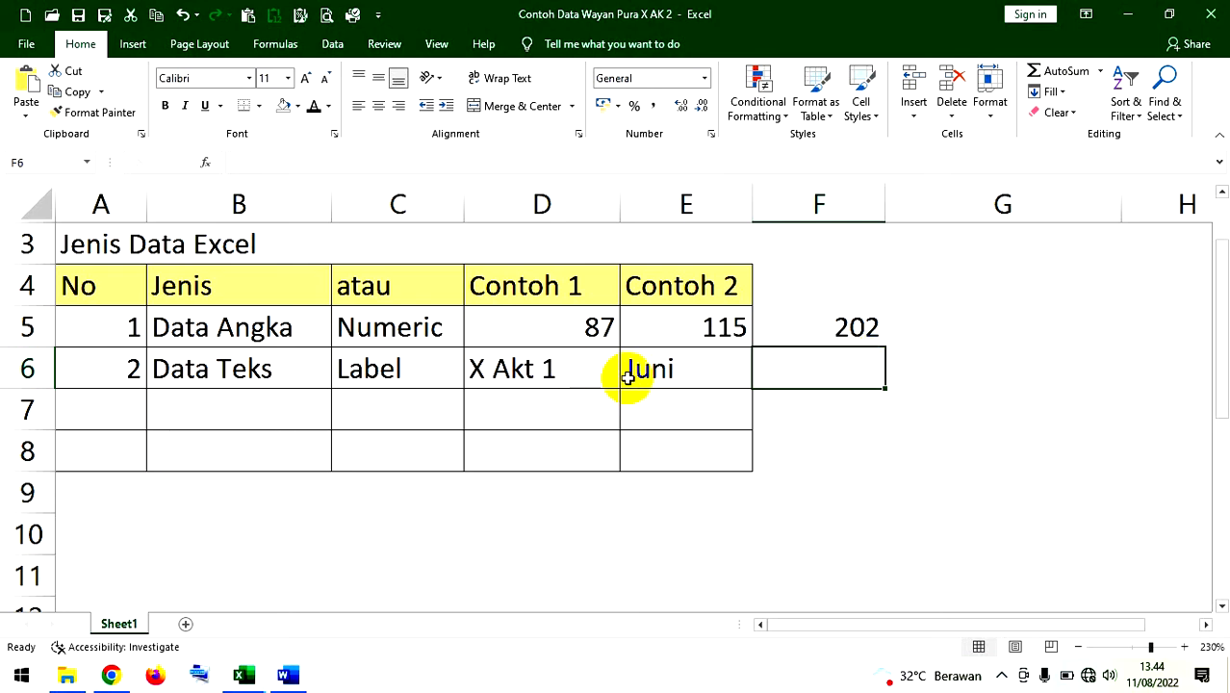
pyautogui.click(663, 376)
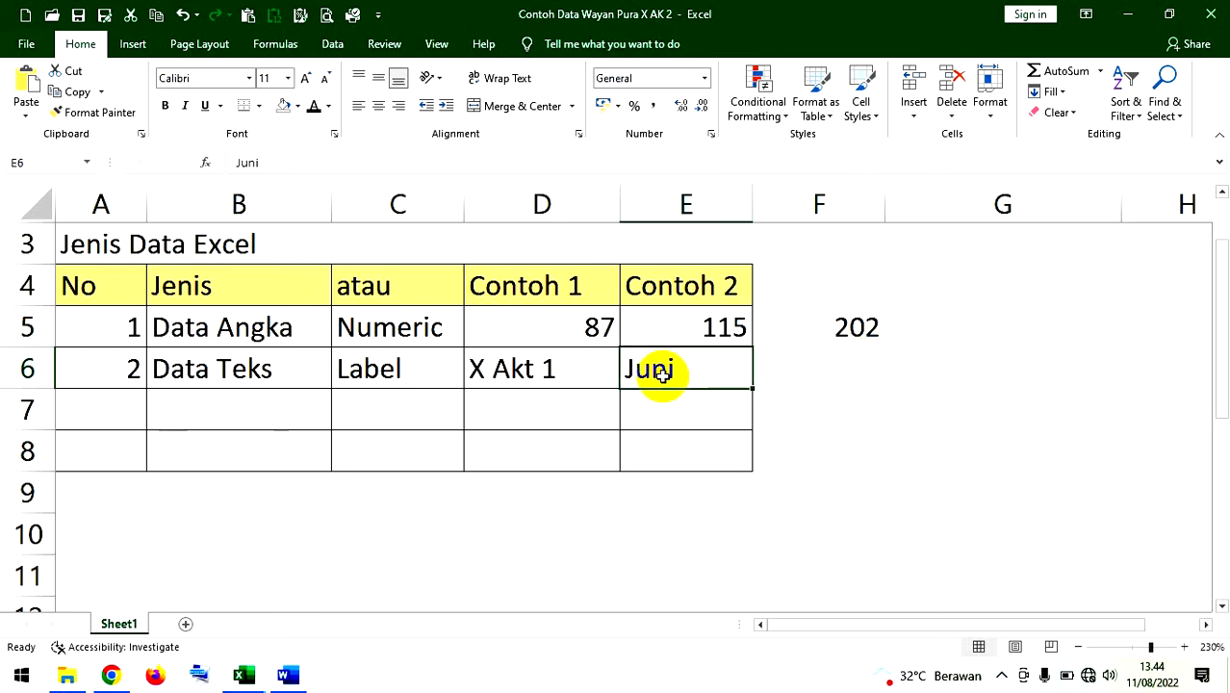
# Step: Enter the formula =D6+E6 in cell F6 to add the two text examples
pyautogui.click(532, 369)
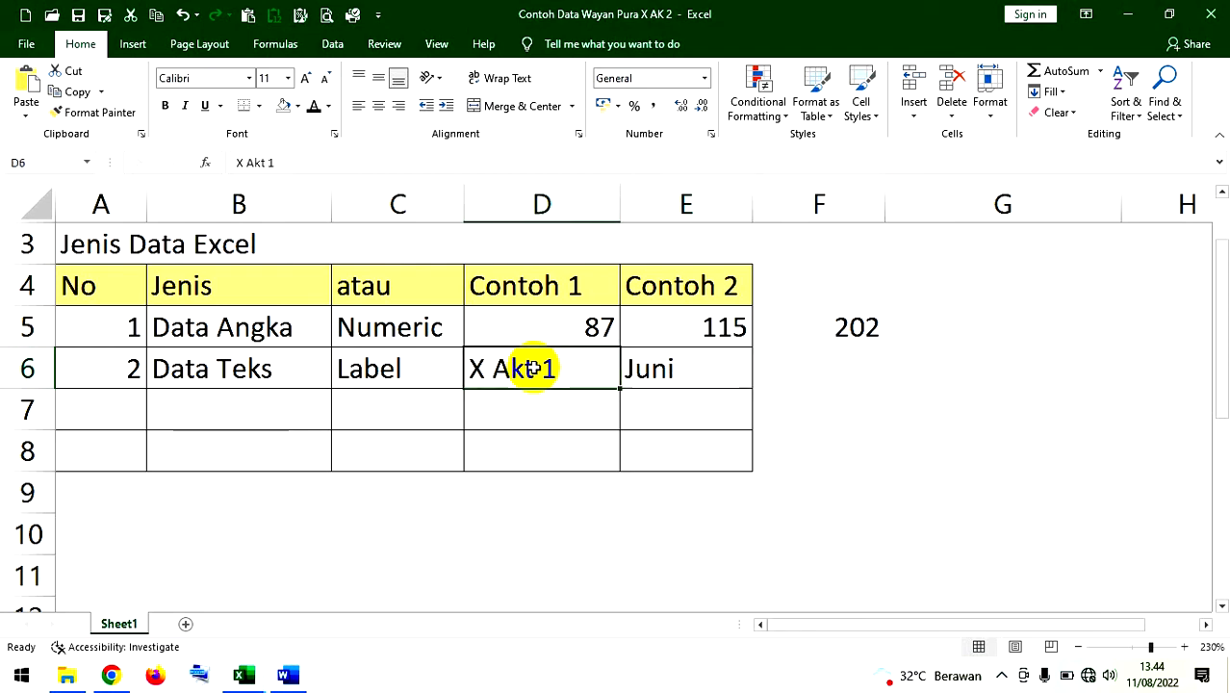
pyautogui.click(669, 368)
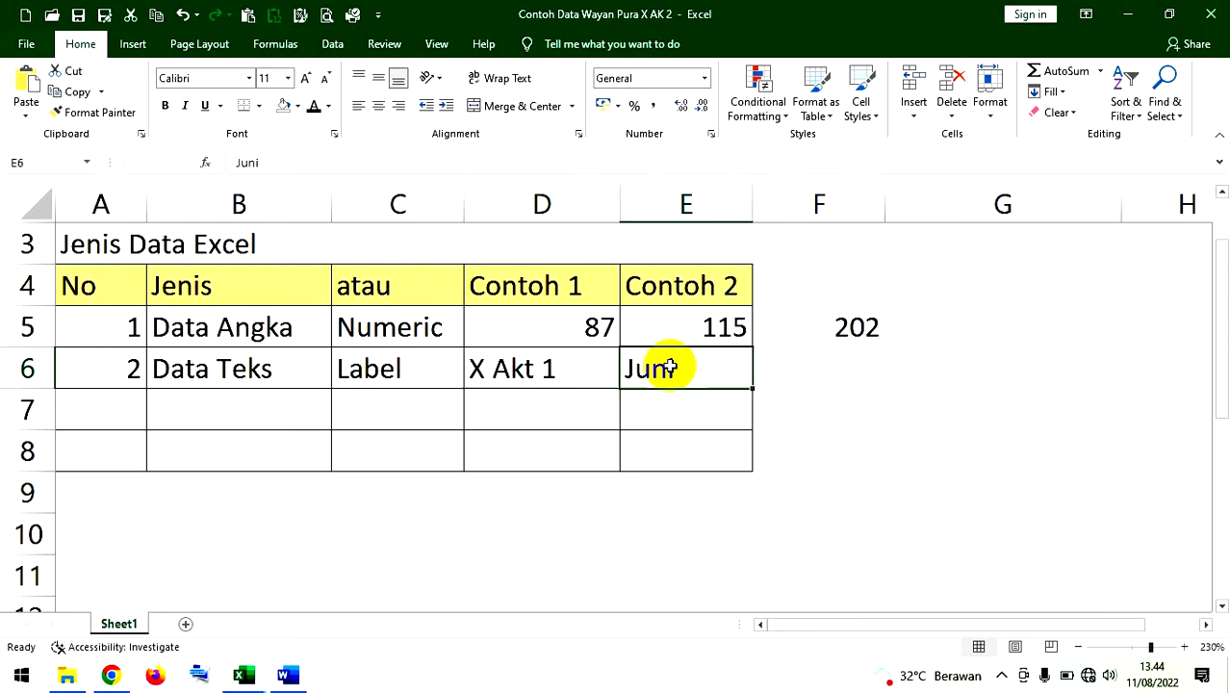
pyautogui.click(819, 371)
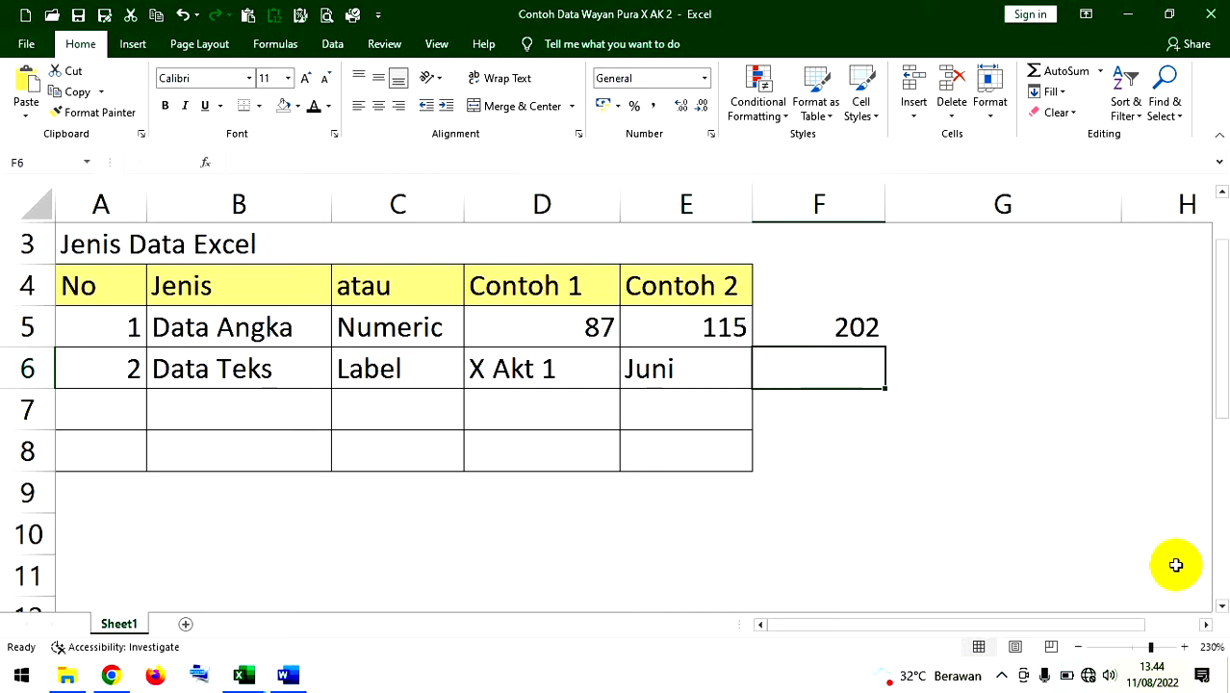
pyautogui.write('=')
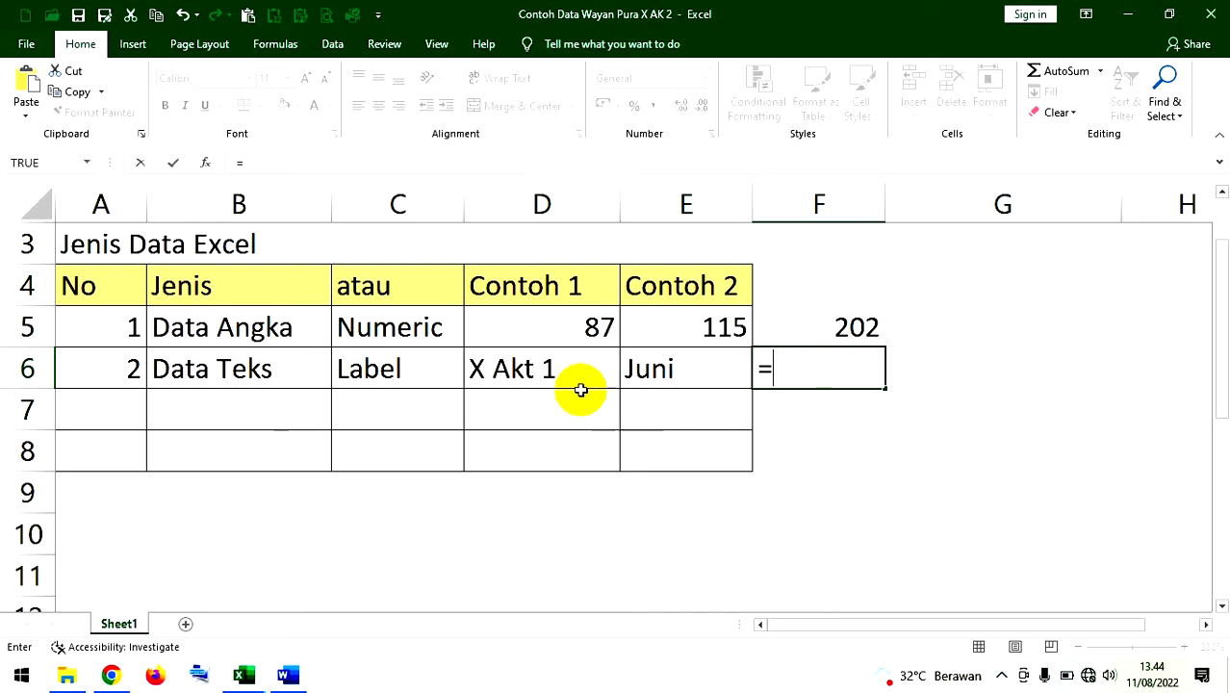
pyautogui.click(528, 370)
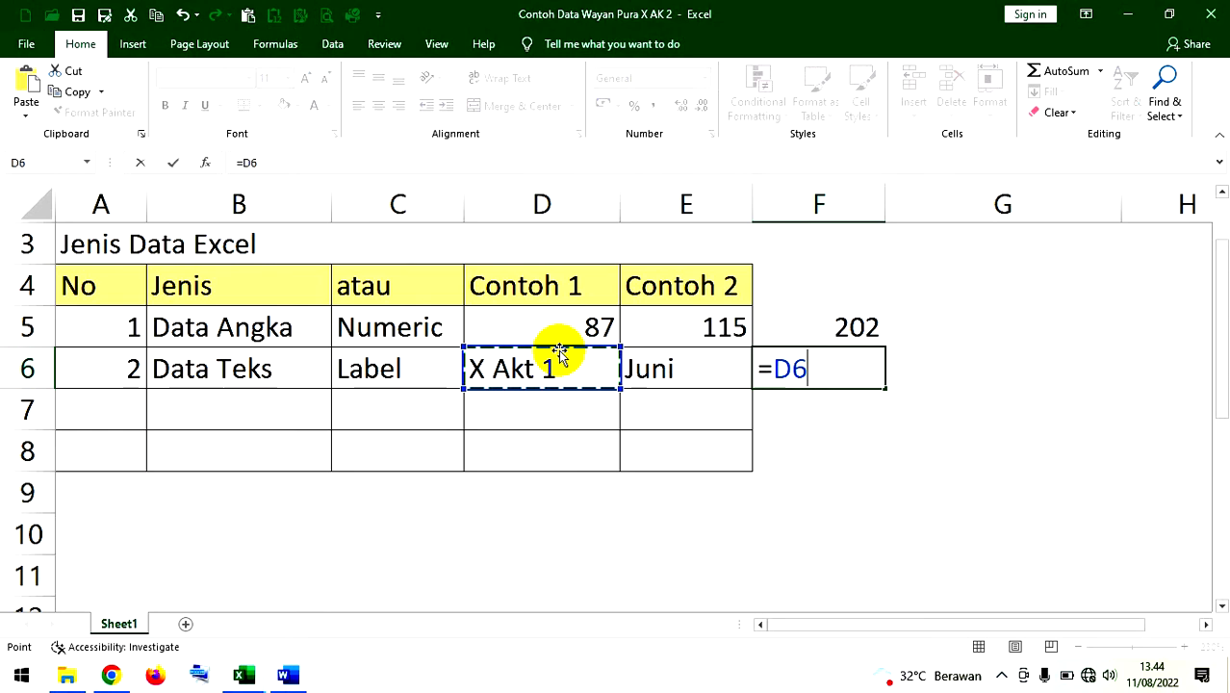
pyautogui.write('+')
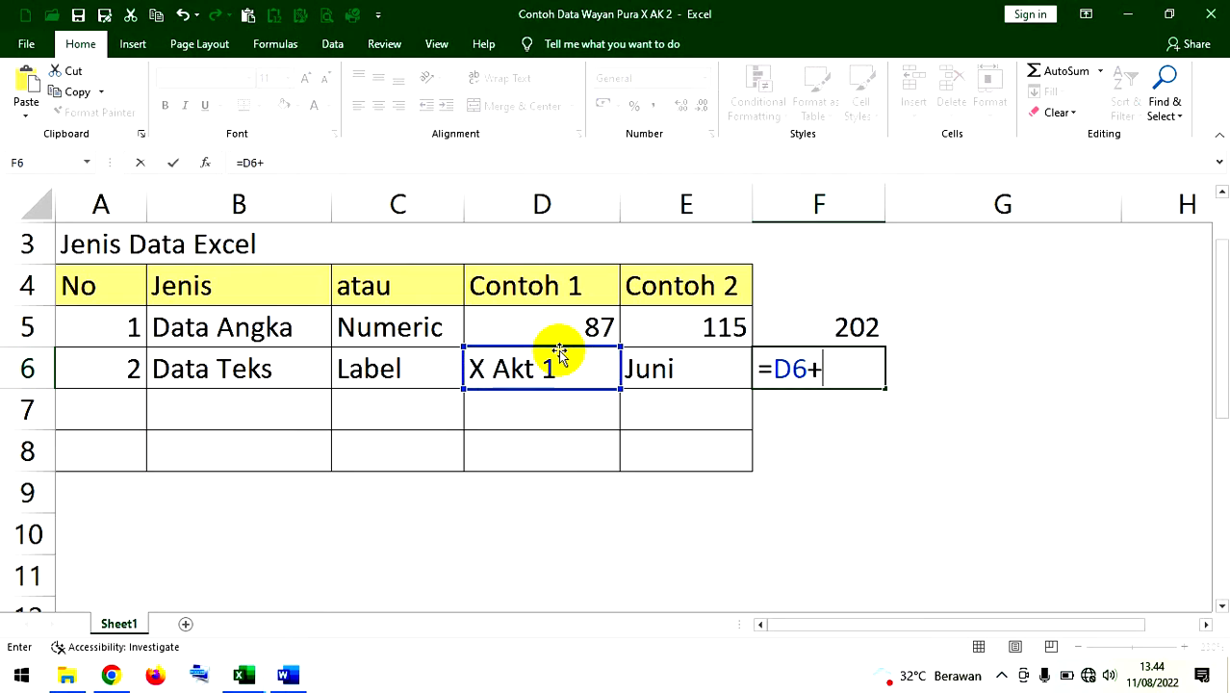
pyautogui.click(662, 367)
pyautogui.press('Return')
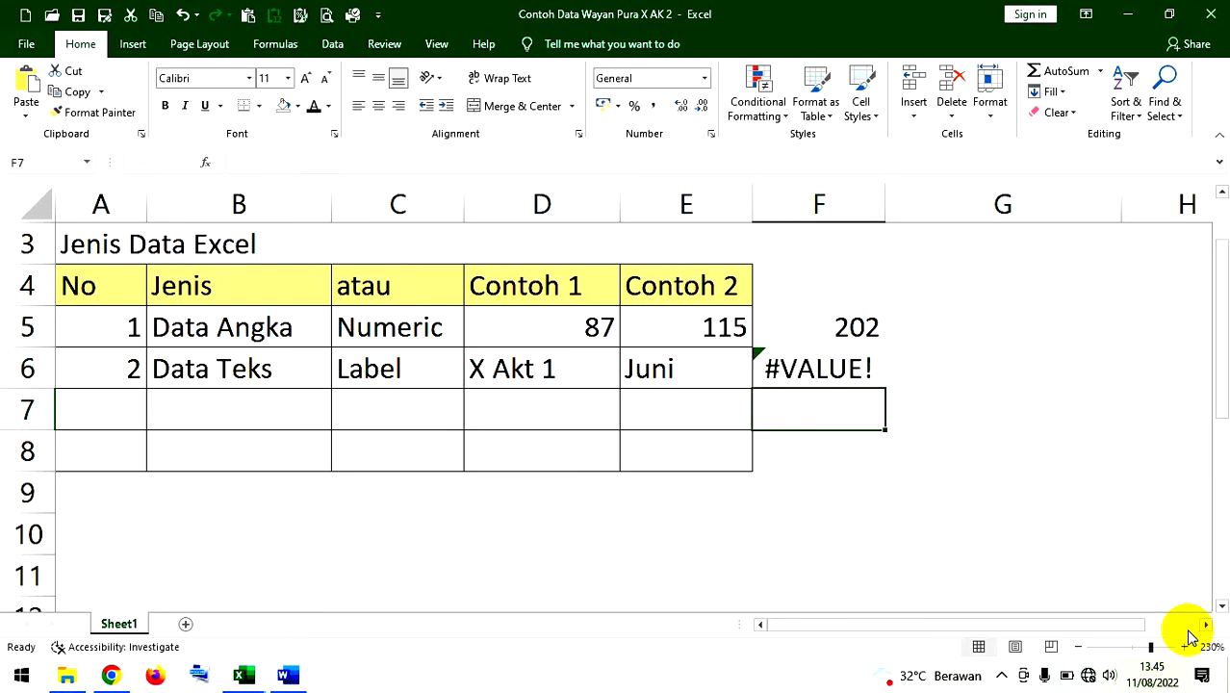
# Step: Try the number 75 in place of the text in E6 and undo the entry
pyautogui.click(677, 369)
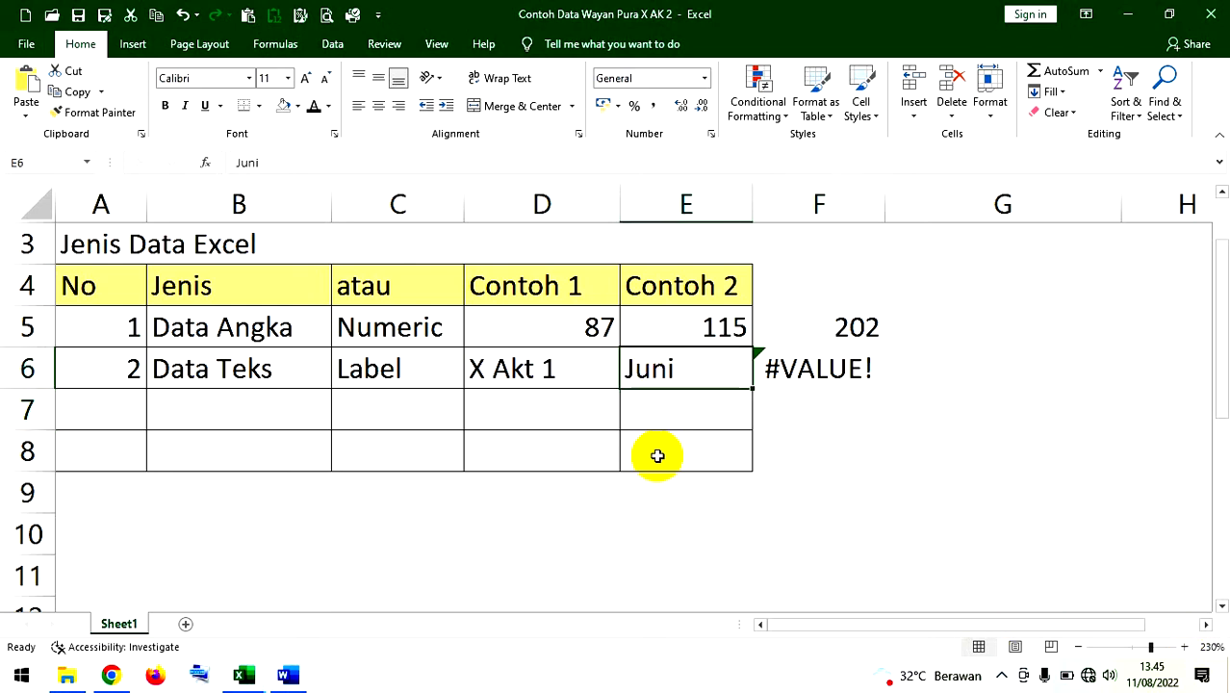
pyautogui.write('75')
pyautogui.press('Return')
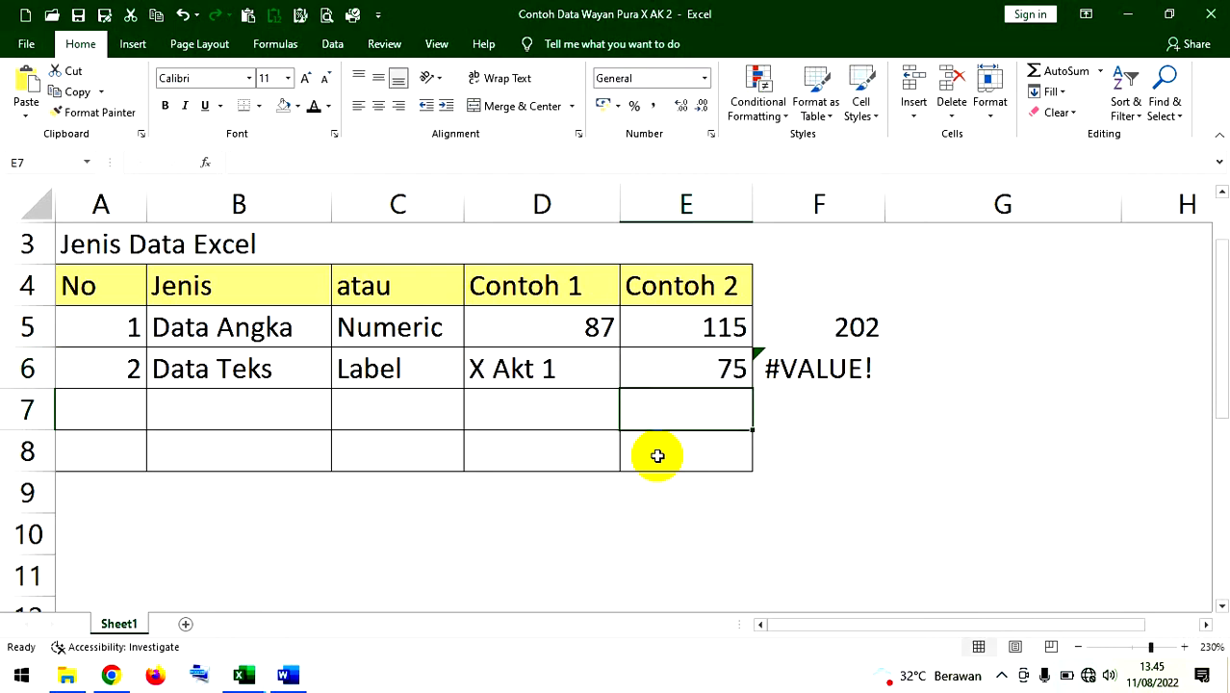
pyautogui.click(710, 366)
pyautogui.click(515, 367)
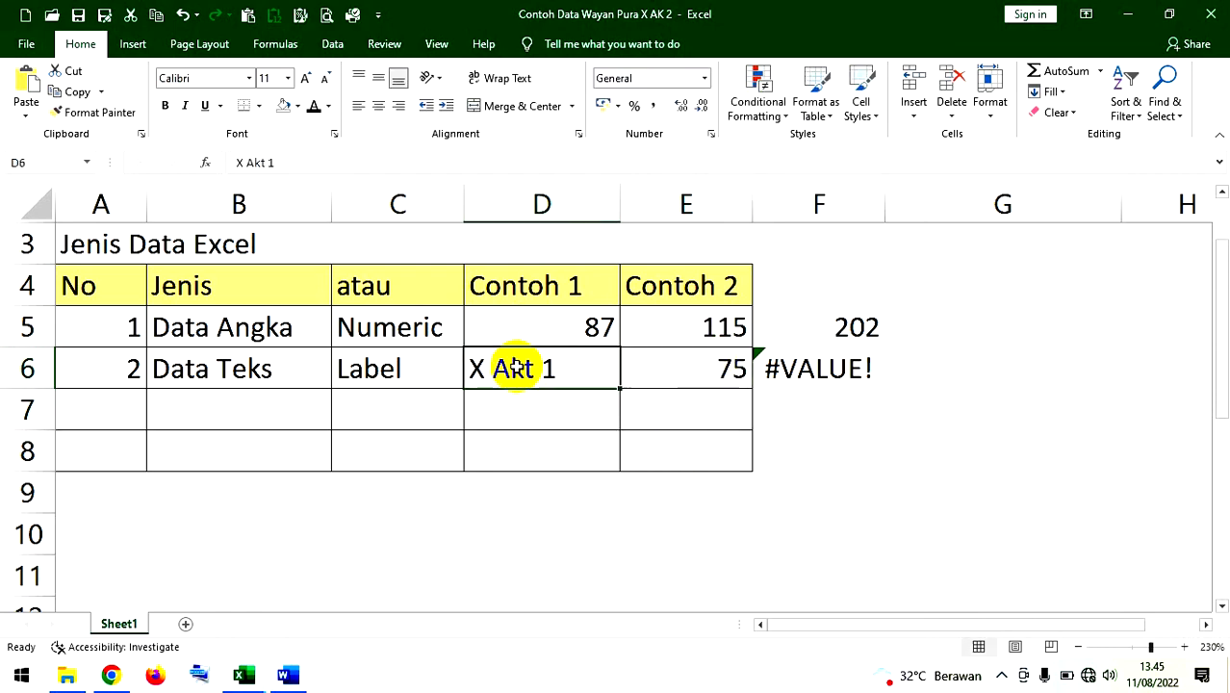
pyautogui.click(700, 371)
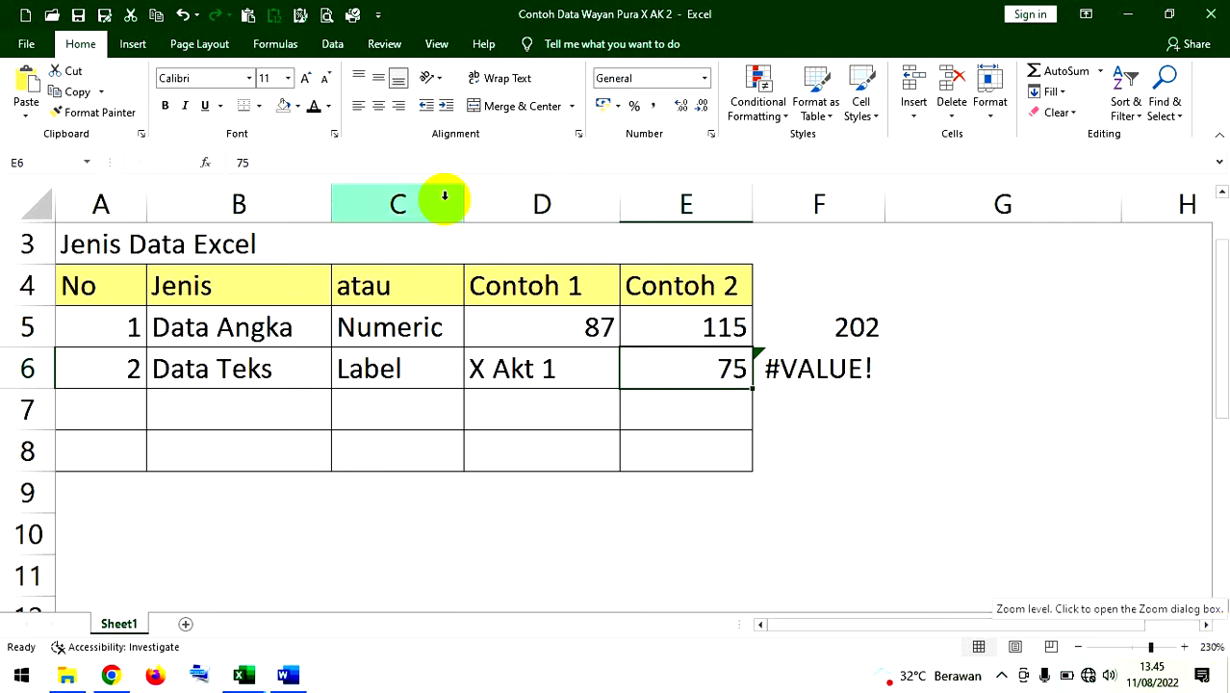
pyautogui.click(181, 17)
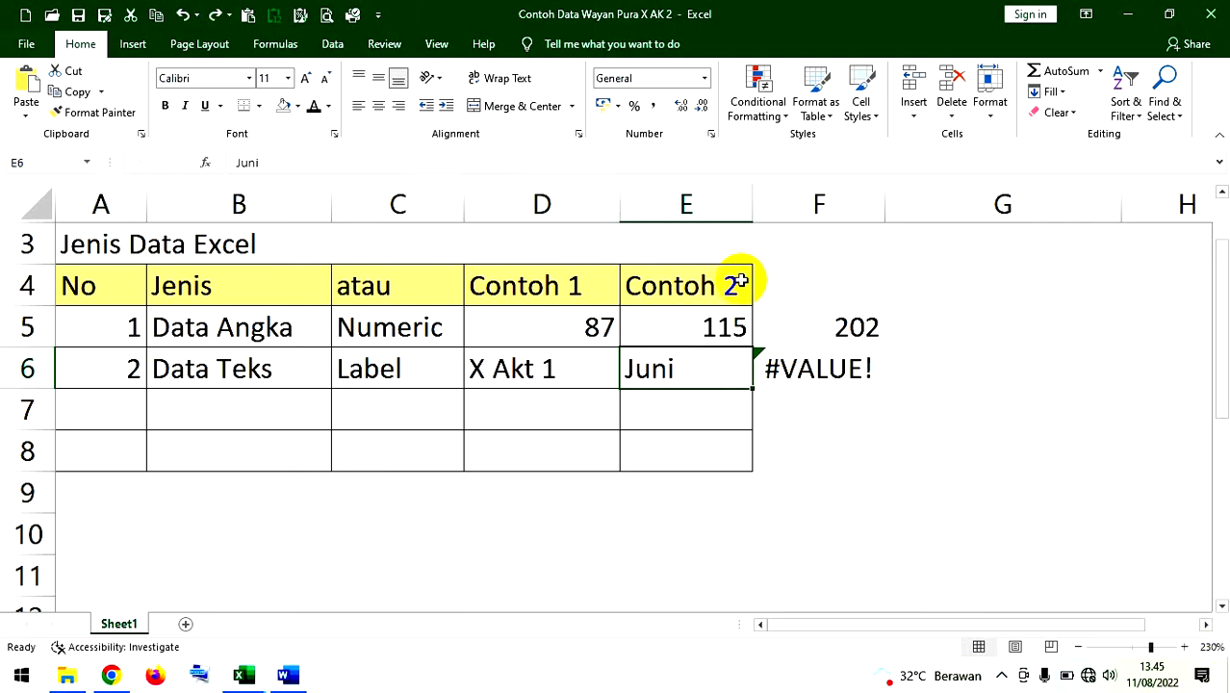
pyautogui.click(833, 369)
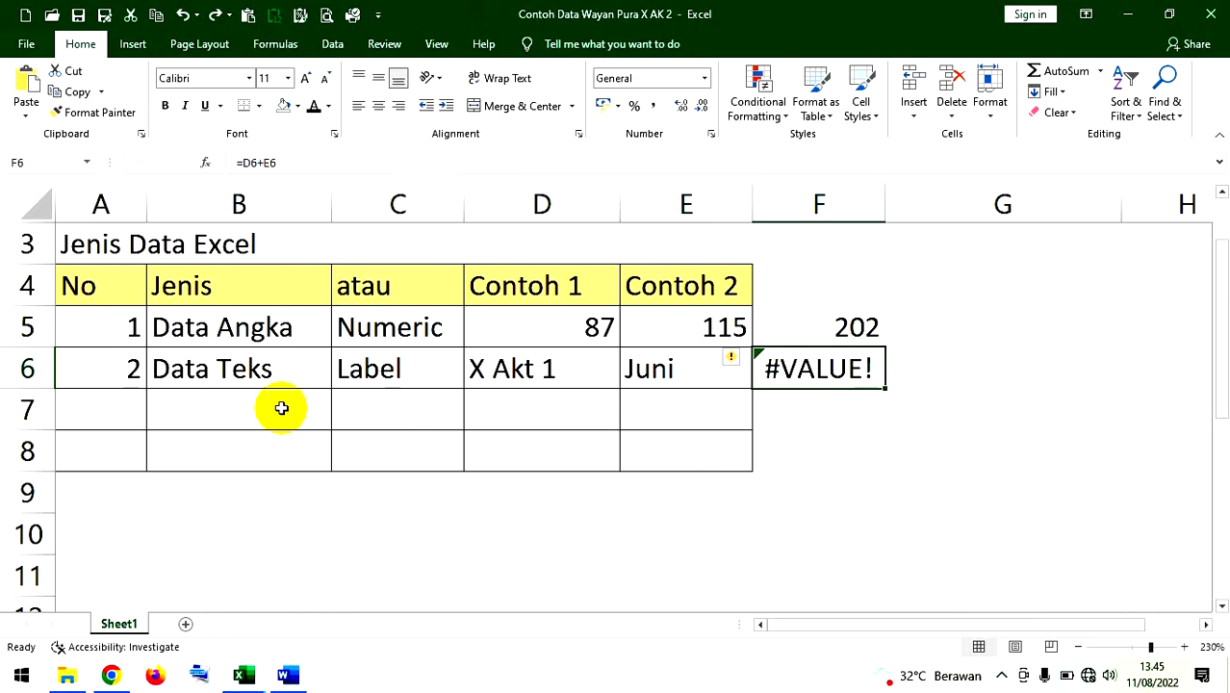
# Step: Change the font colour of cells A7 to C7 in the third data row to black
pyautogui.moveTo(526, 404); pyautogui.dragTo(695, 431)
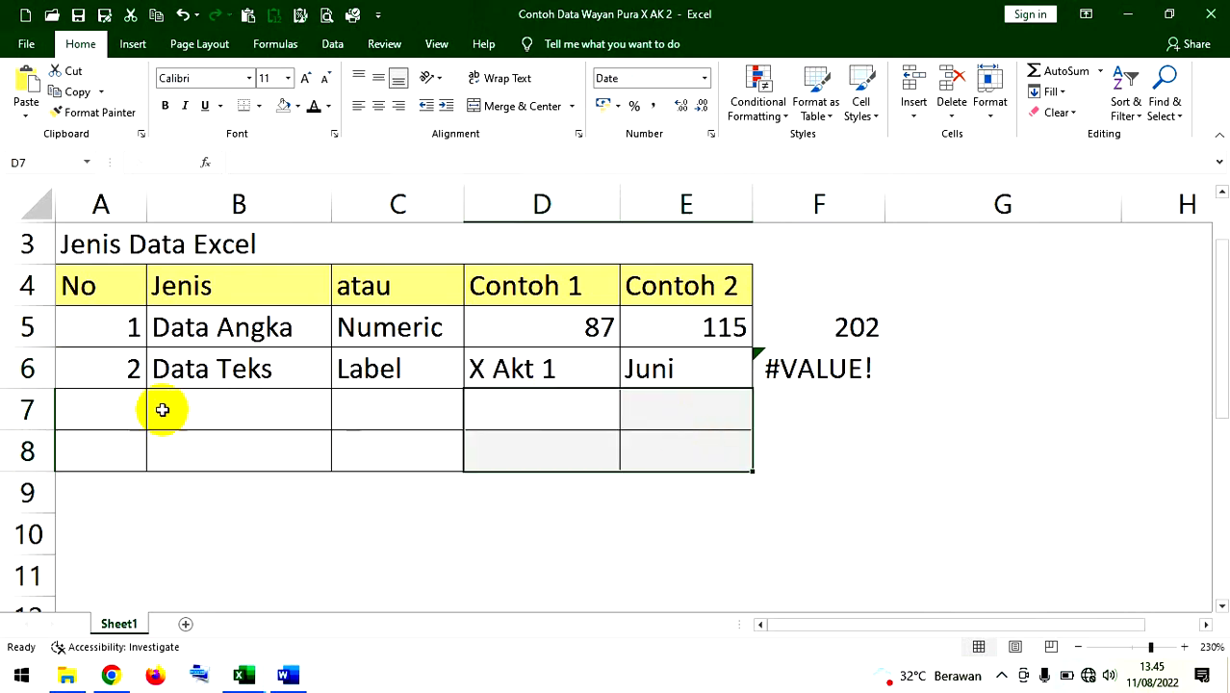
pyautogui.moveTo(134, 408); pyautogui.dragTo(368, 402)
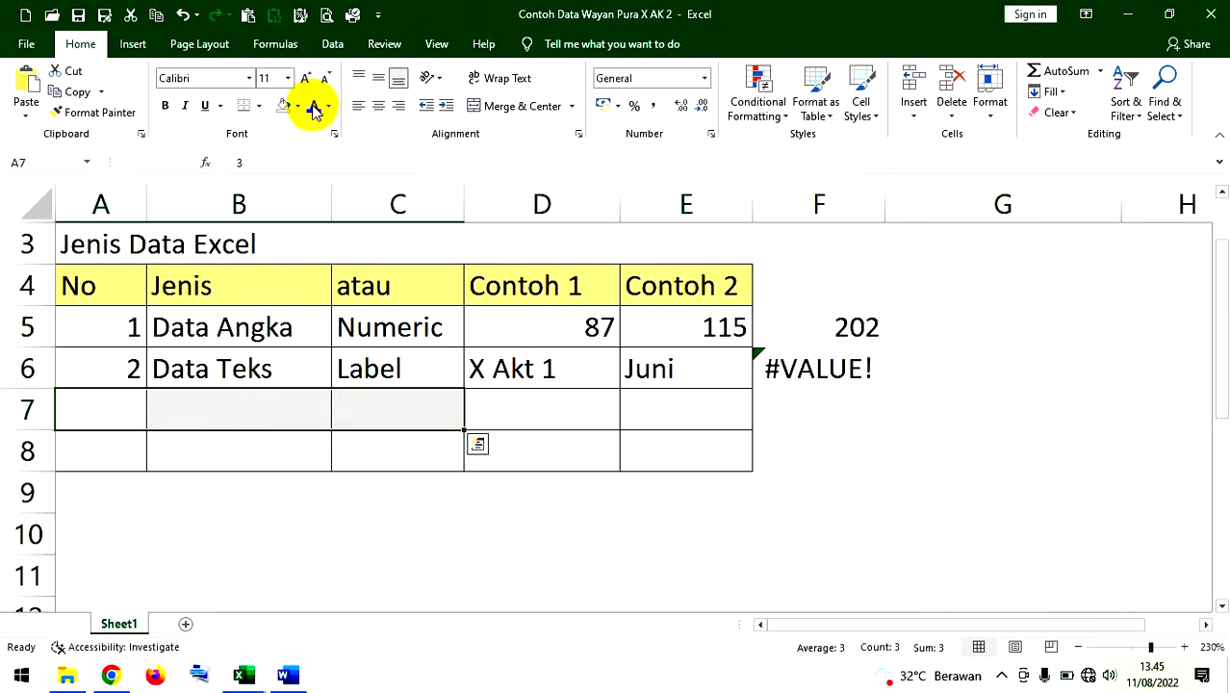
pyautogui.click(312, 105)
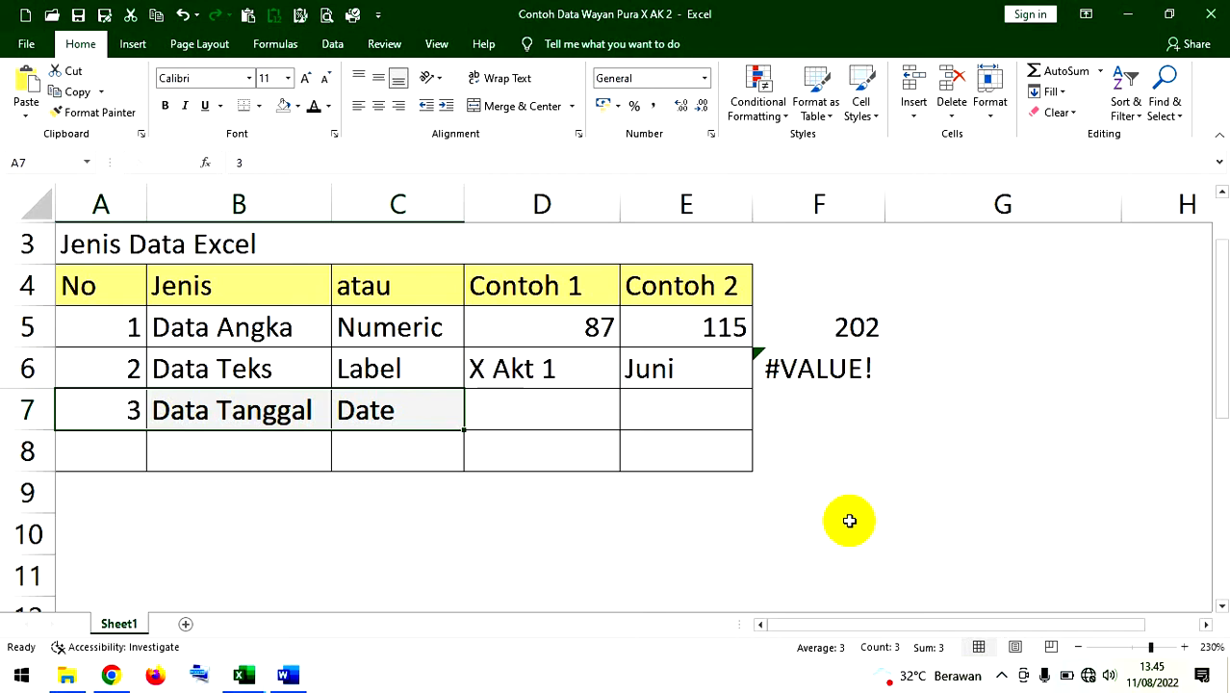
# Step: Enter the date 15/07/2022 in D7 as the first example of date data
pyautogui.click(567, 413)
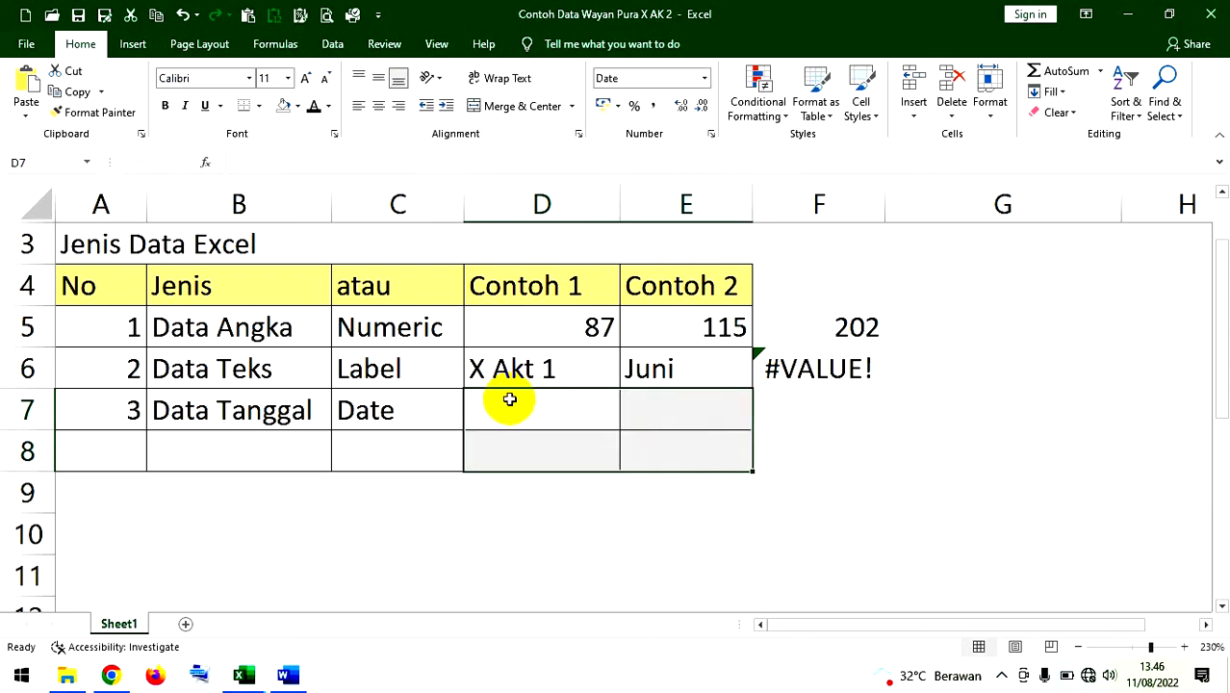
pyautogui.click(508, 402)
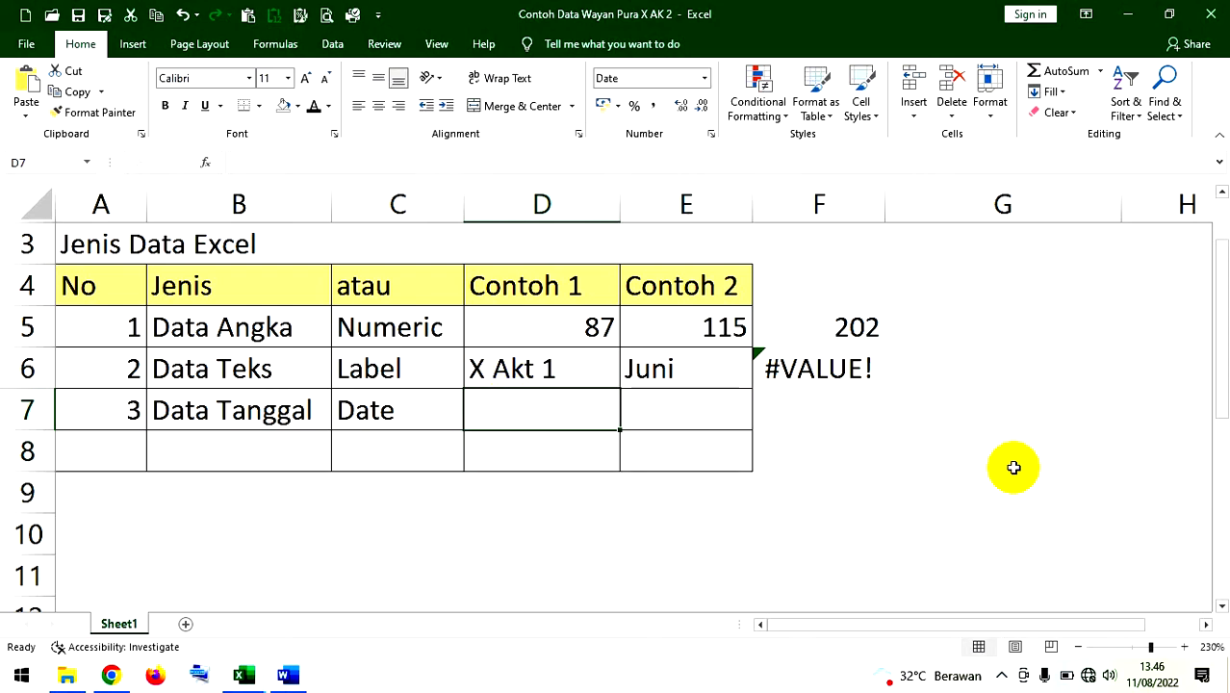
pyautogui.write('15')
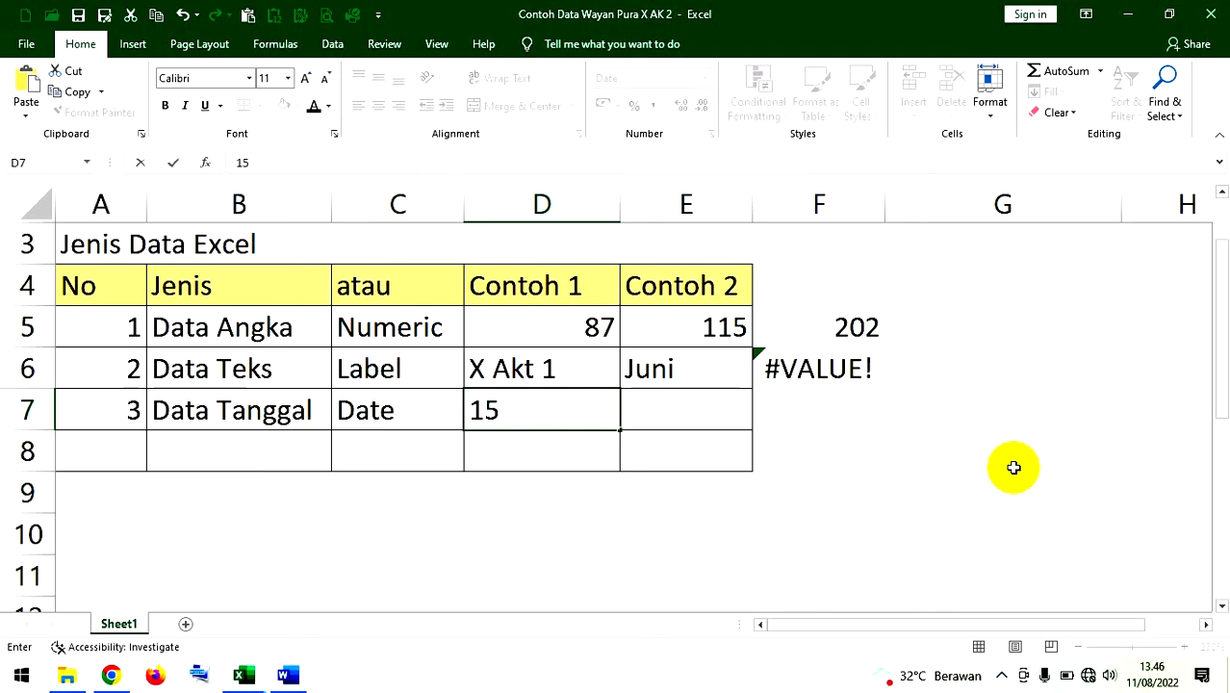
pyautogui.write('/7')
pyautogui.press('BackSpace')
pyautogui.write('07')
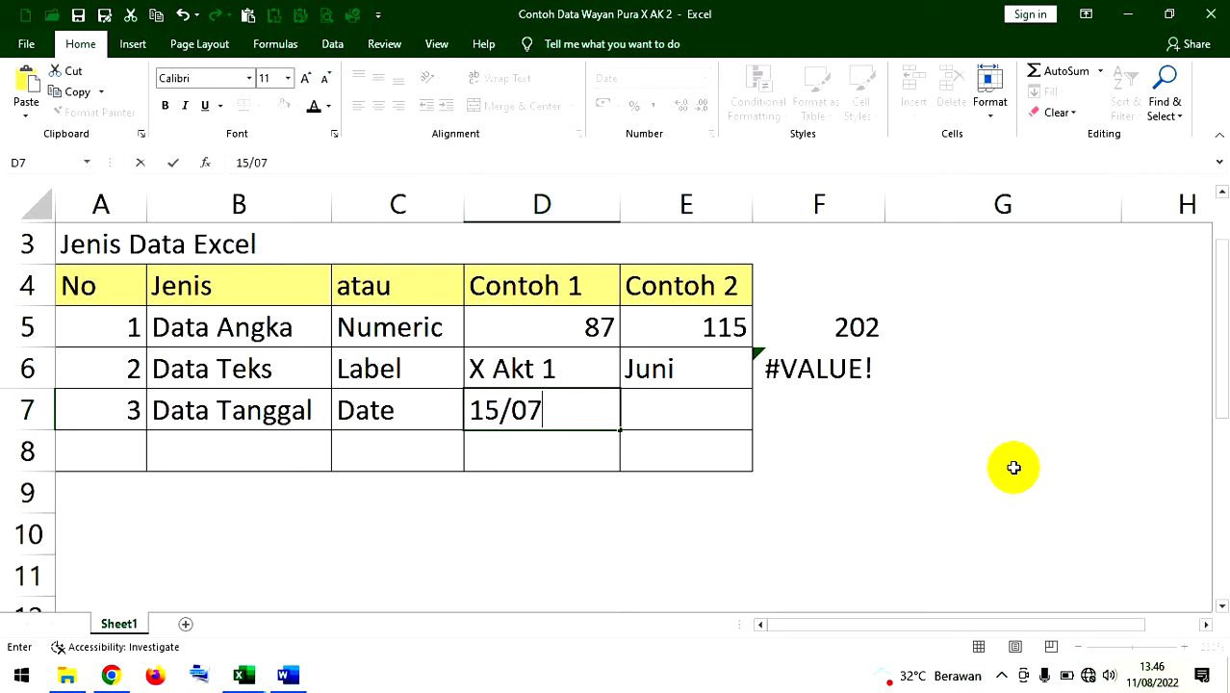
pyautogui.write('/2022')
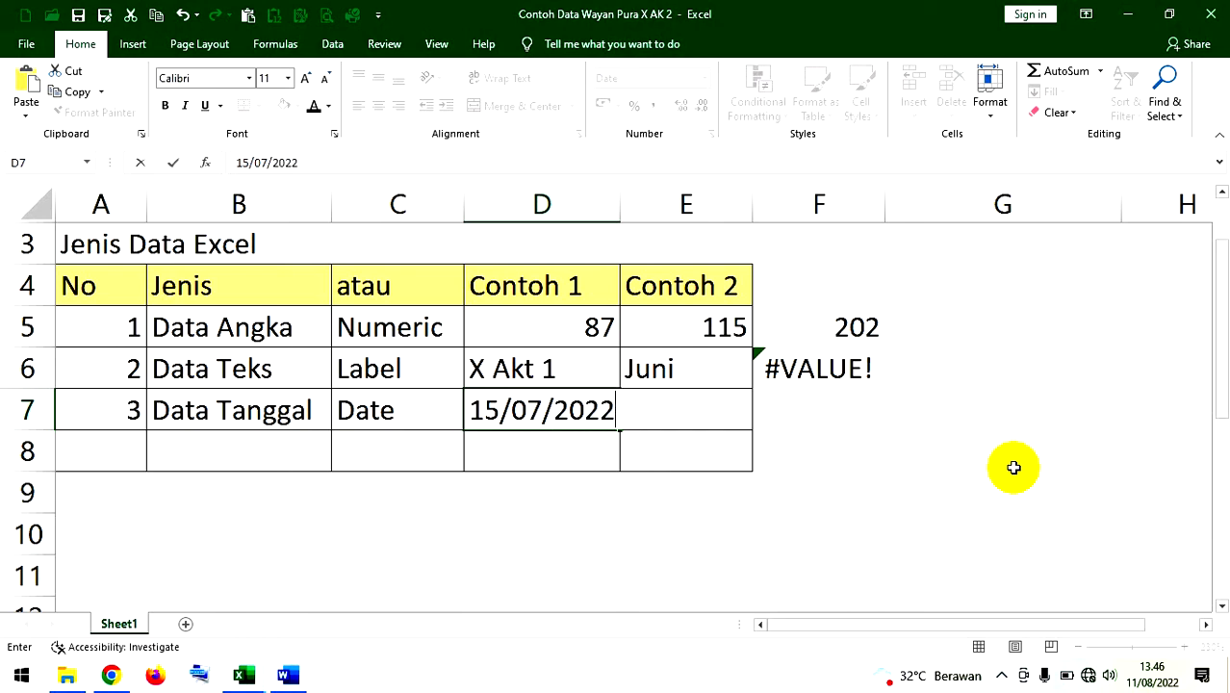
pyautogui.click(785, 503)
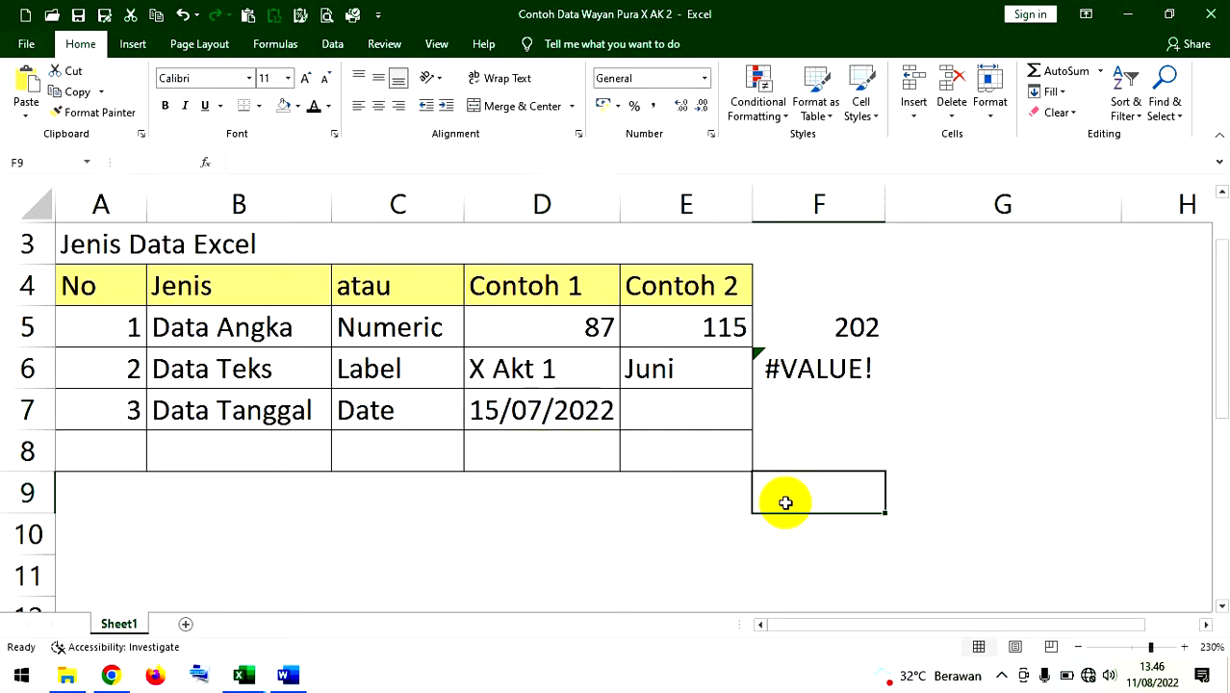
pyautogui.click(520, 411)
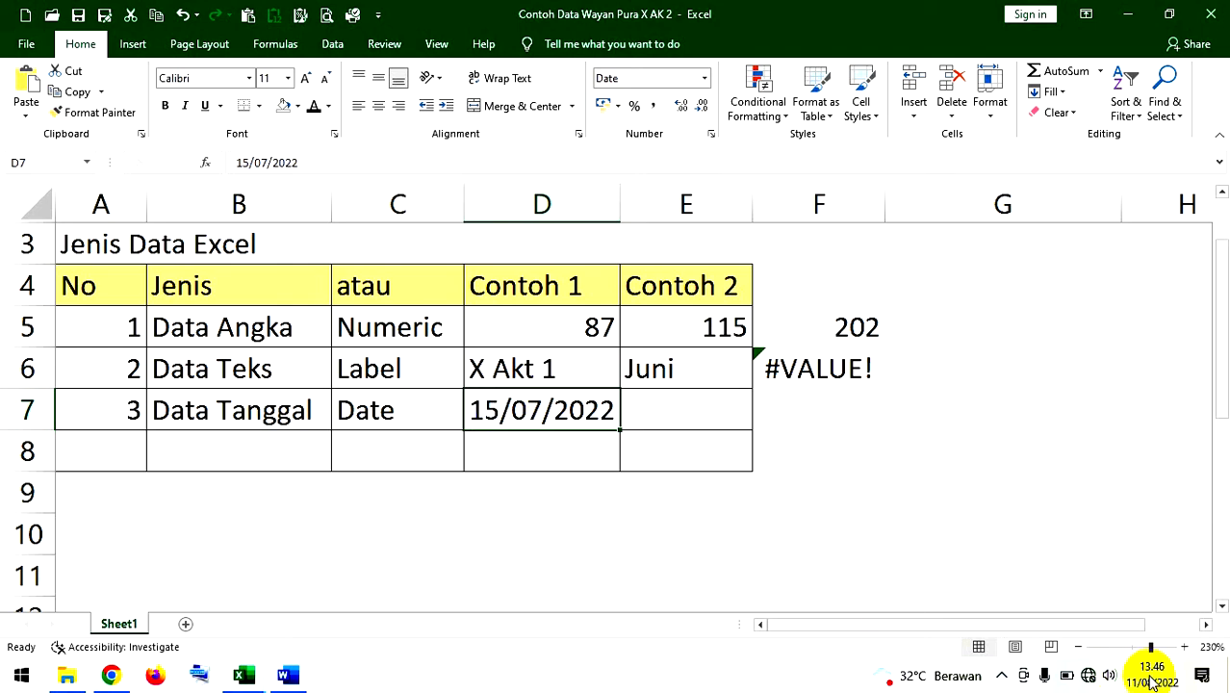
pyautogui.moveTo(1153, 681)
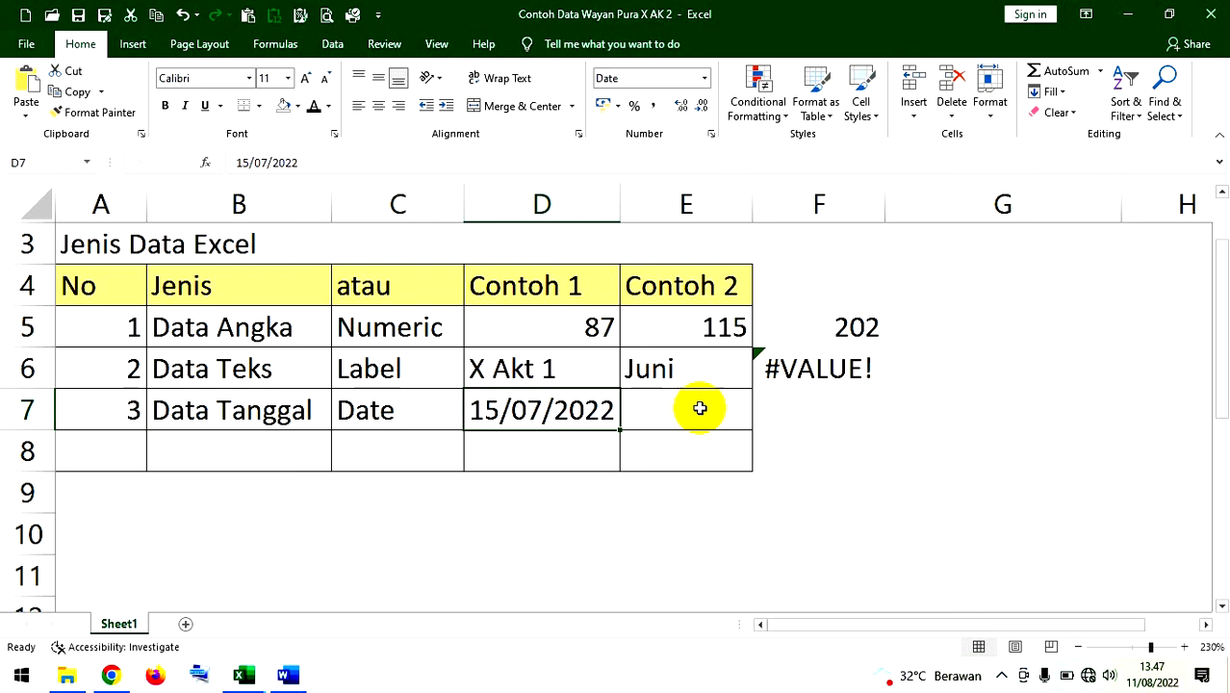
pyautogui.click(522, 450)
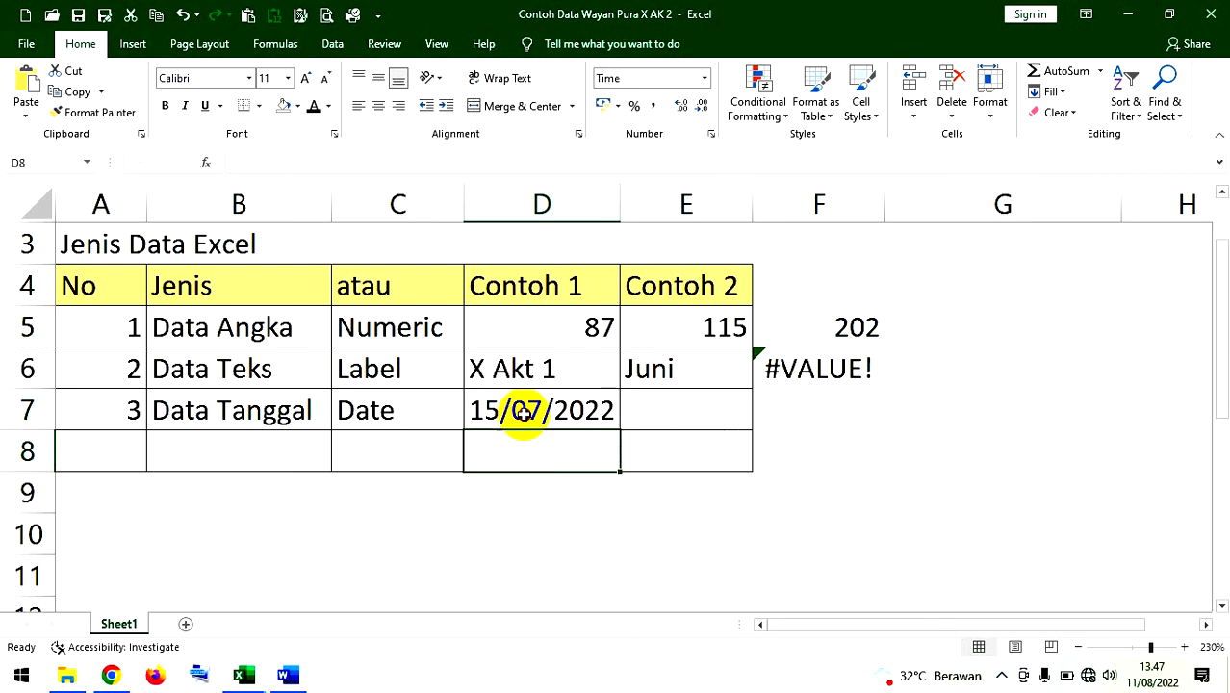
pyautogui.click(522, 412)
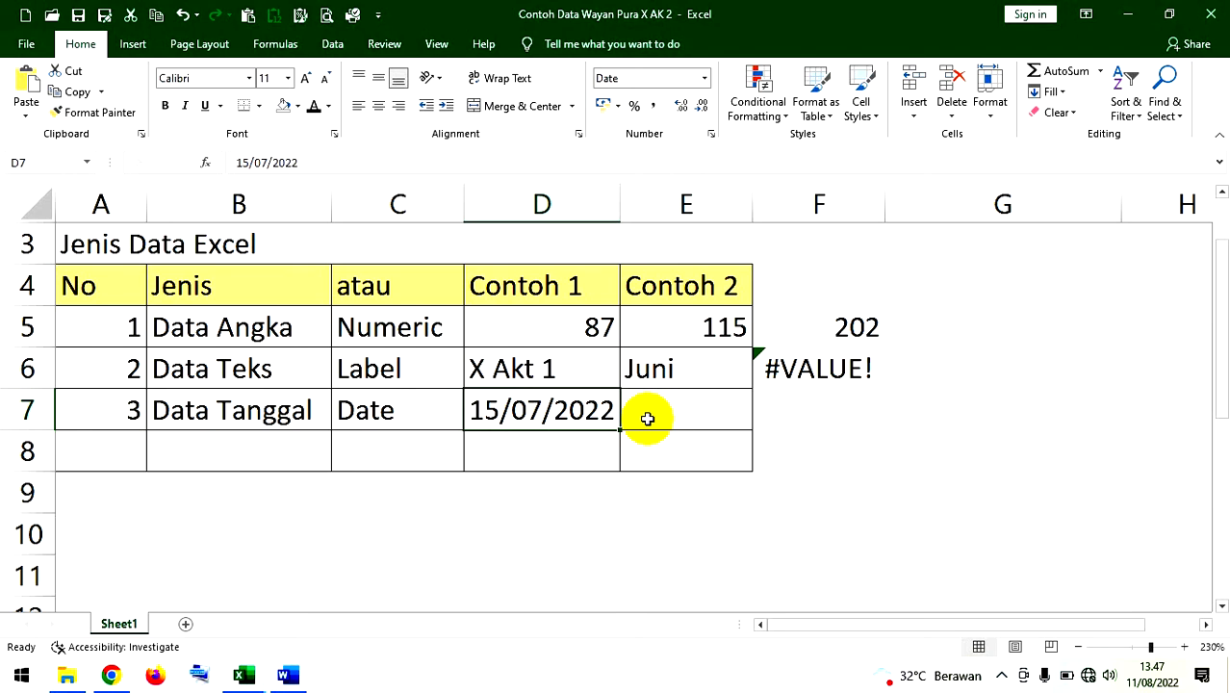
# Step: Enter the date 31/7/2022 in E7 as the second example of date data
pyautogui.click(647, 418)
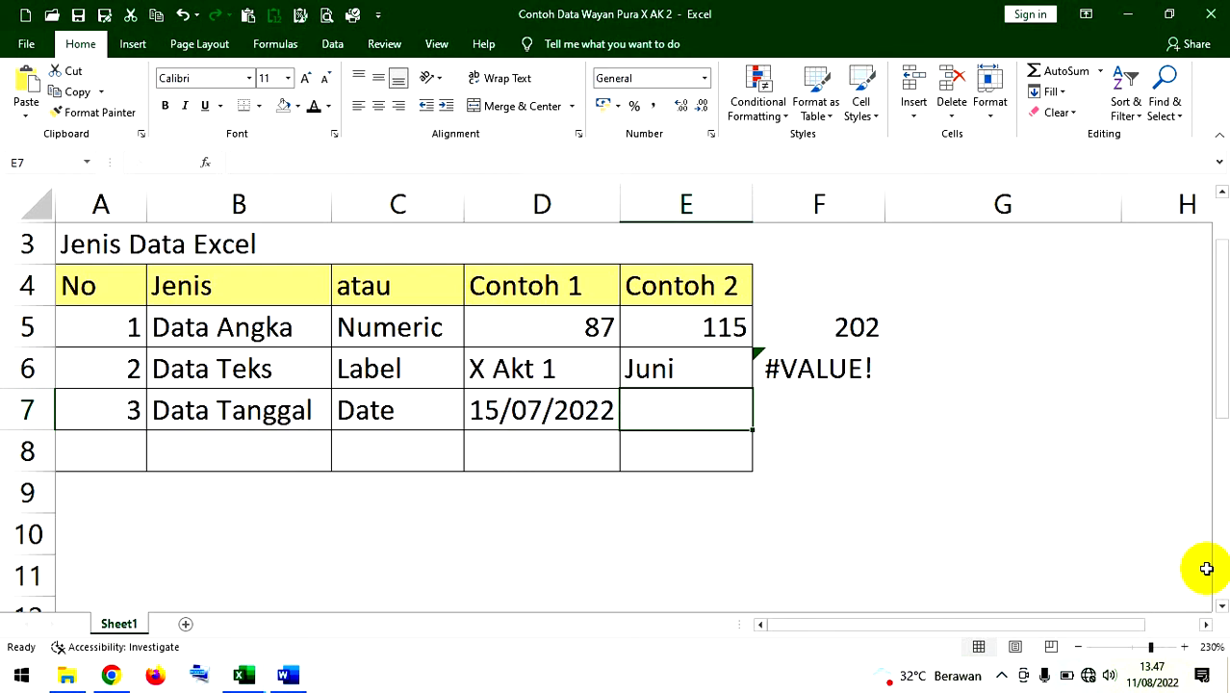
pyautogui.write('3')
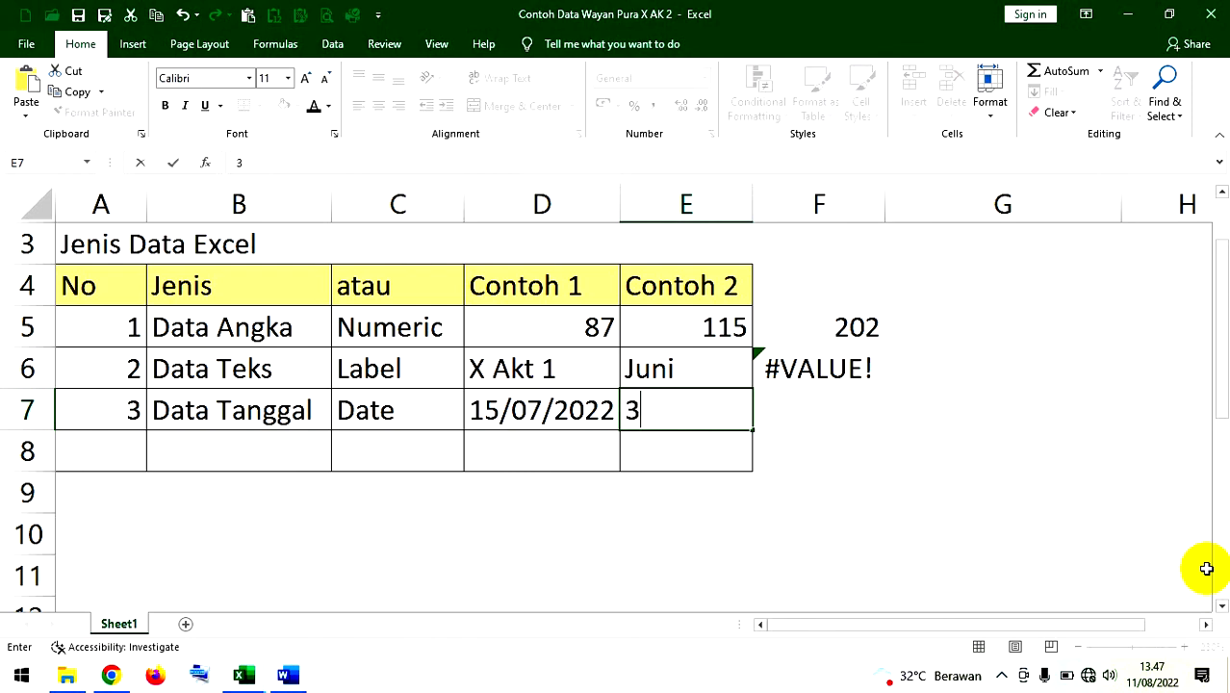
pyautogui.write('1/7/2022')
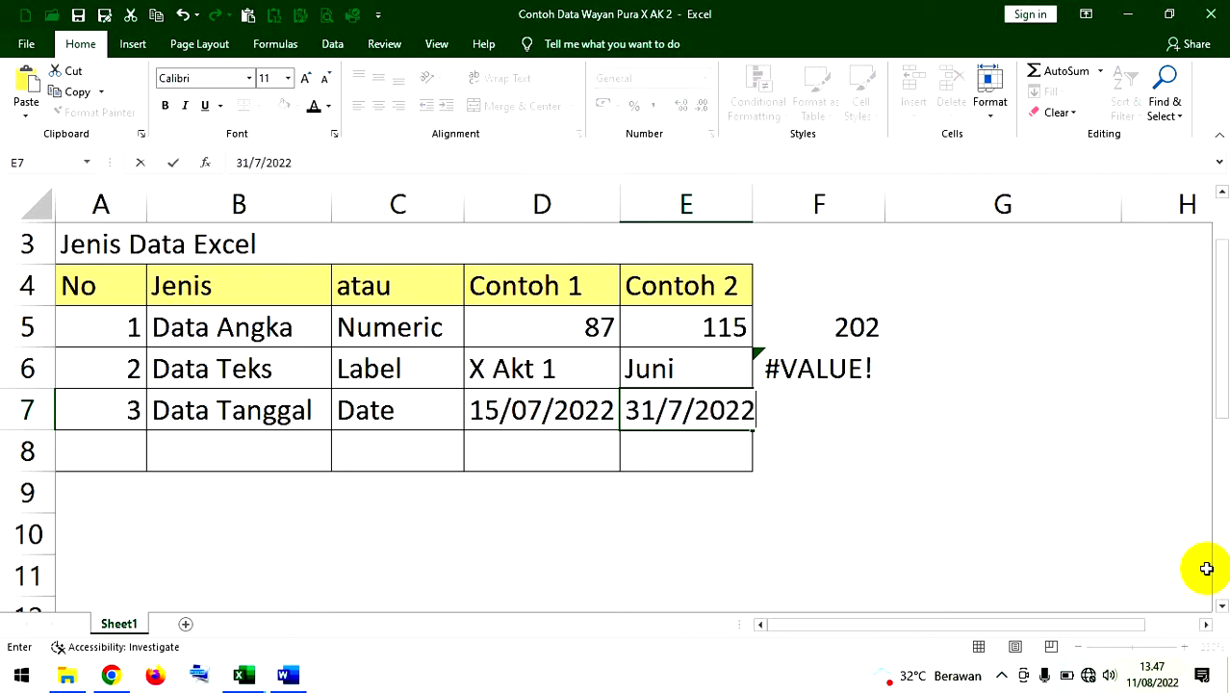
pyautogui.hotkey('ctrl', 'Return')
pyautogui.press('Return')
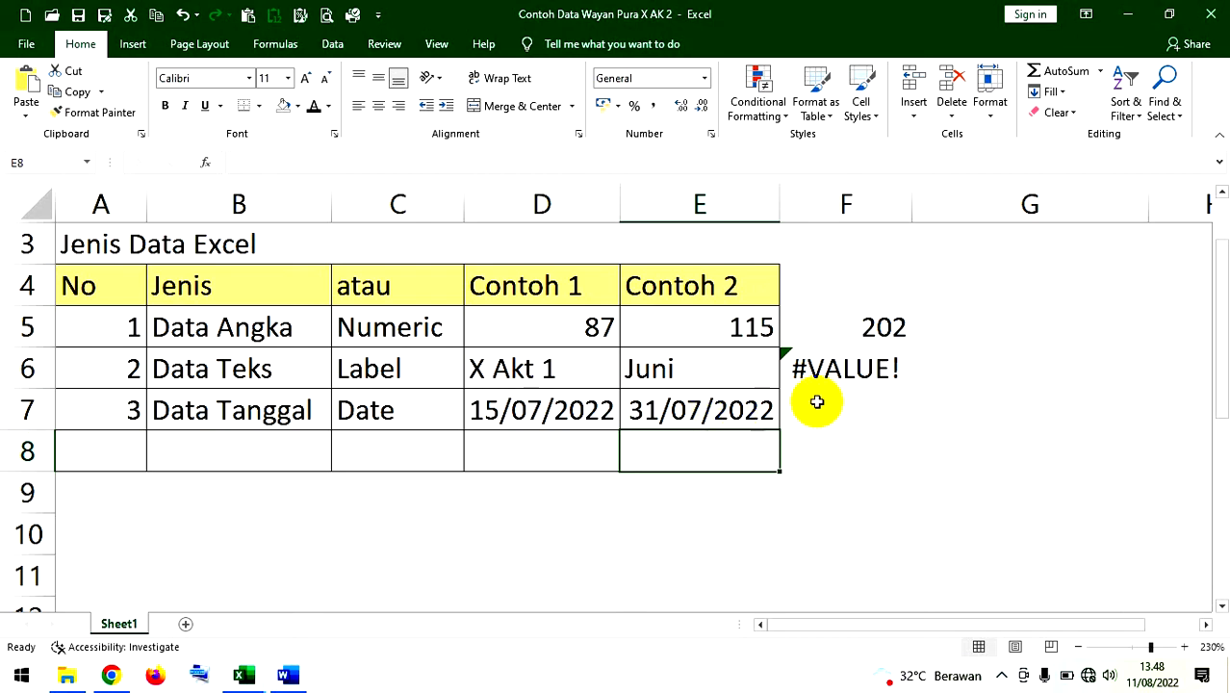
# Step: Calculate the difference between the two example dates in F7 with the formula =E7-D7
pyautogui.click(866, 409)
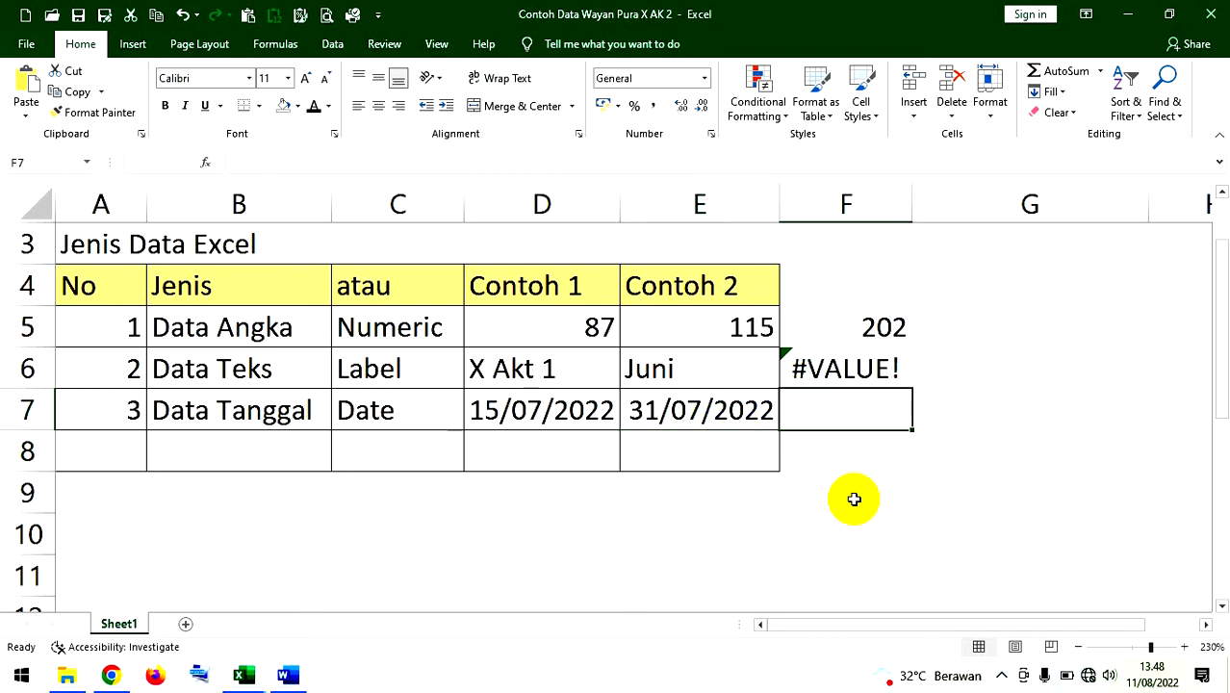
pyautogui.click(640, 408)
pyautogui.click(550, 412)
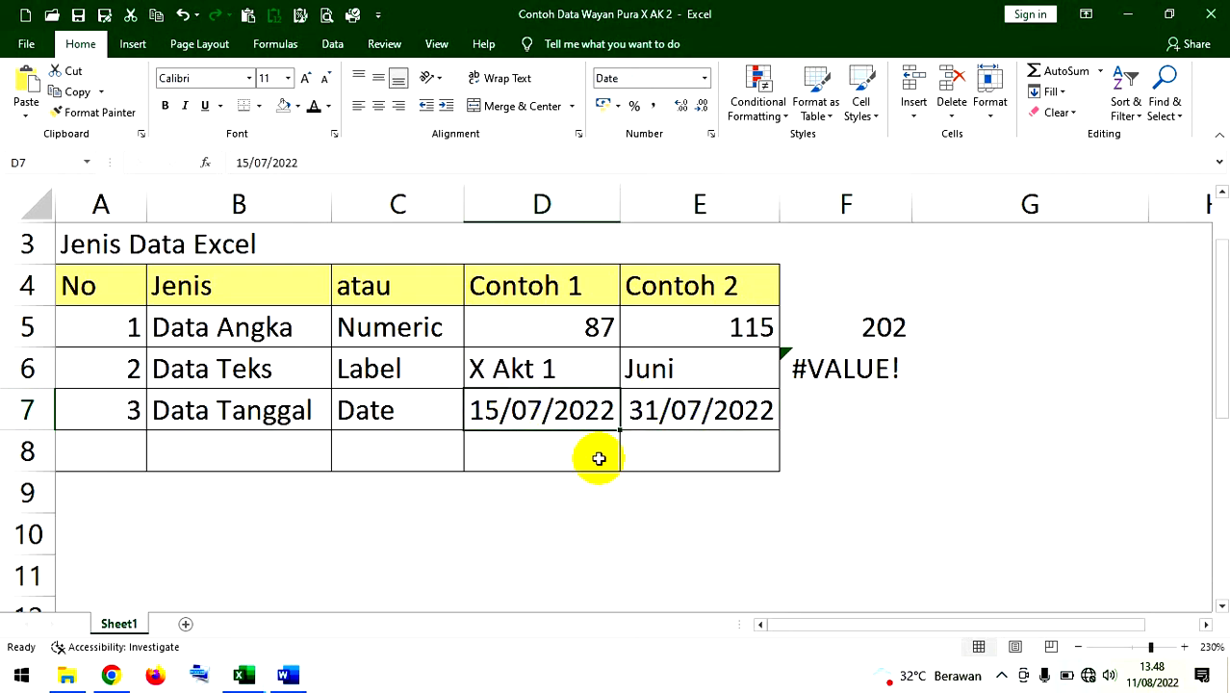
pyautogui.click(824, 416)
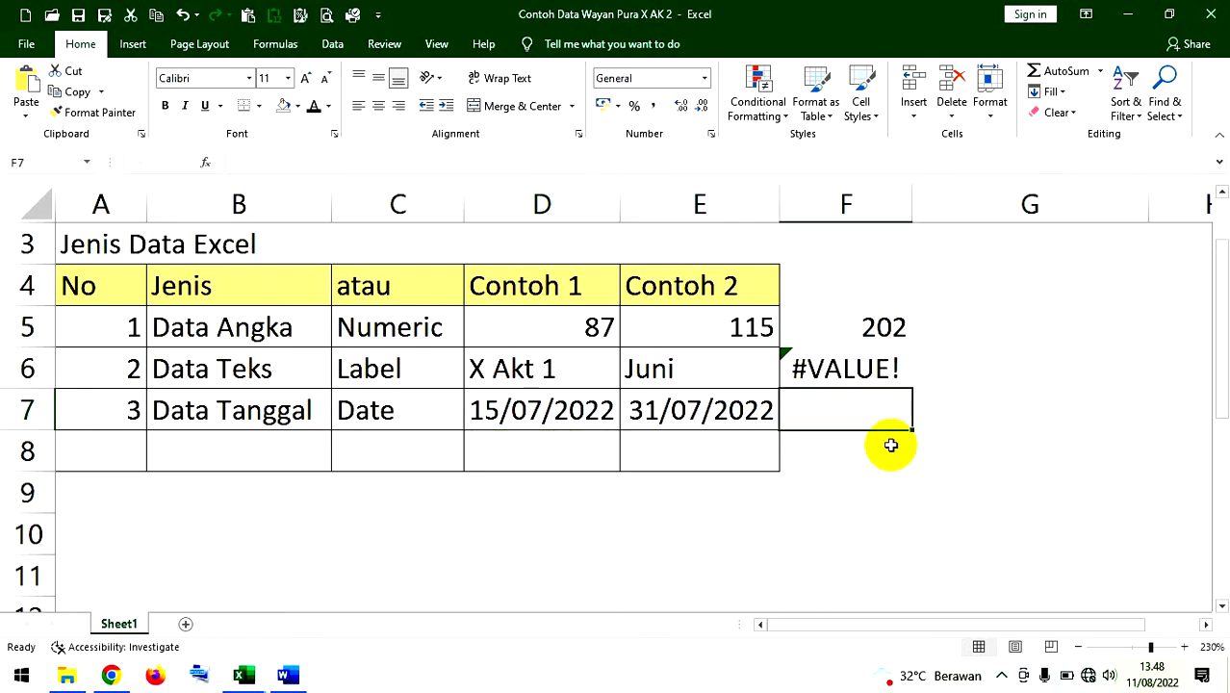
pyautogui.write('=')
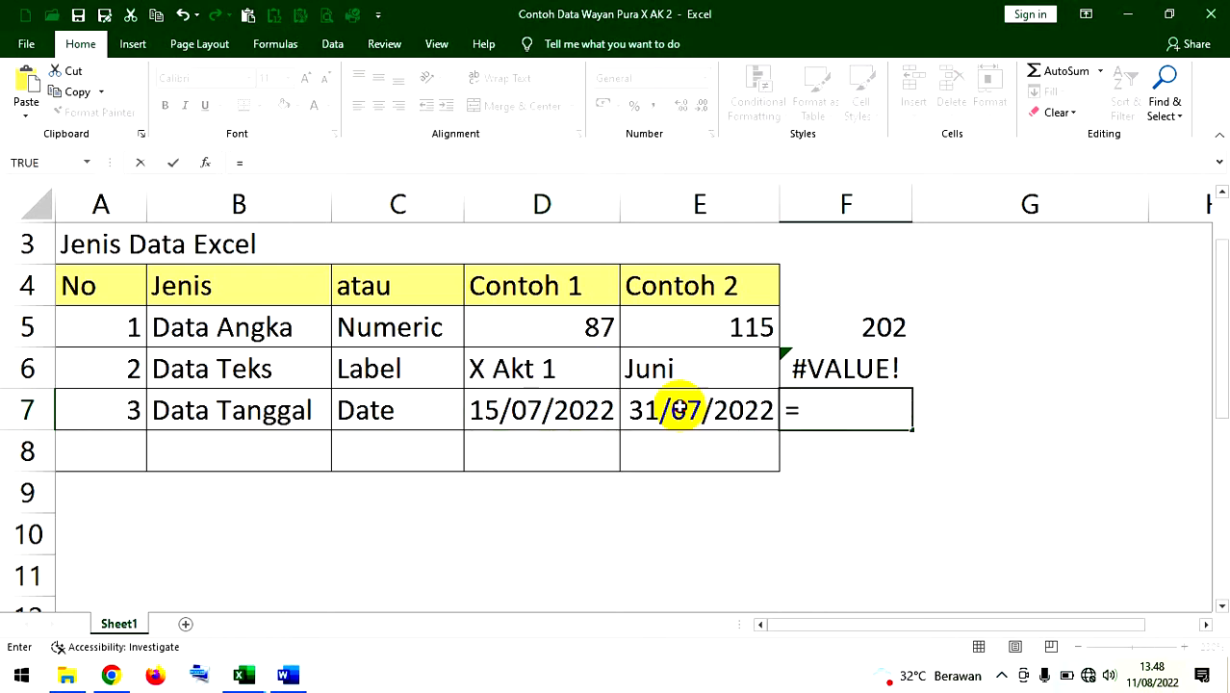
pyautogui.click(680, 410)
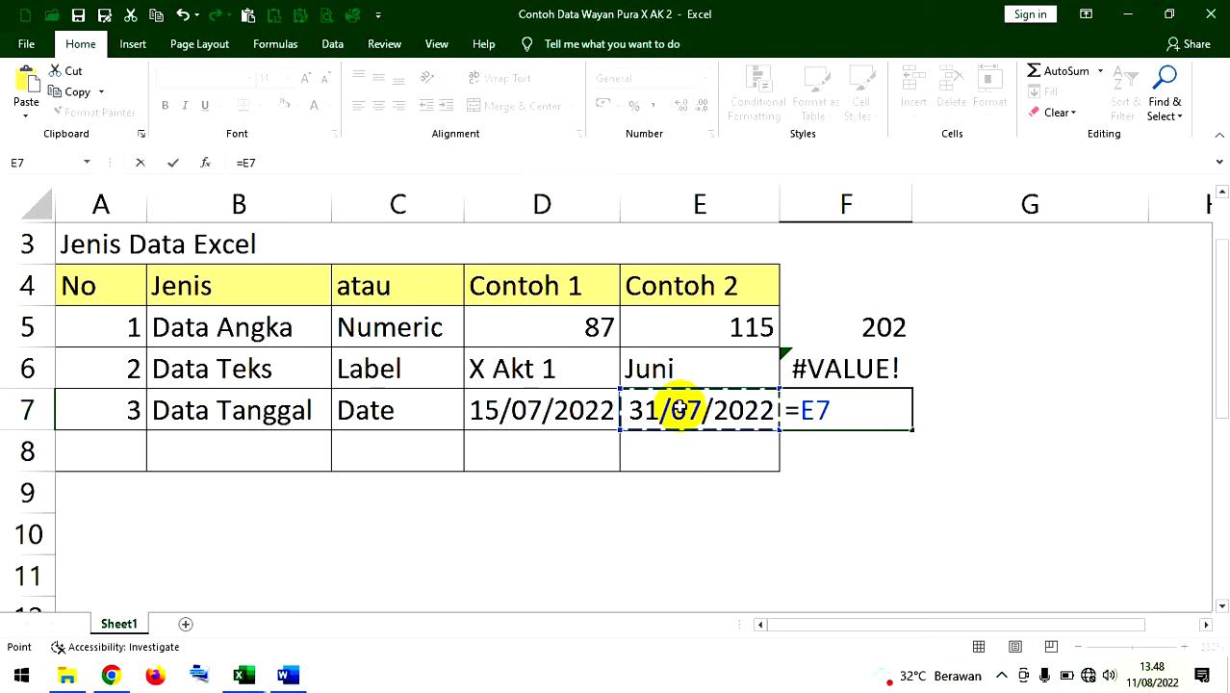
pyautogui.write('-')
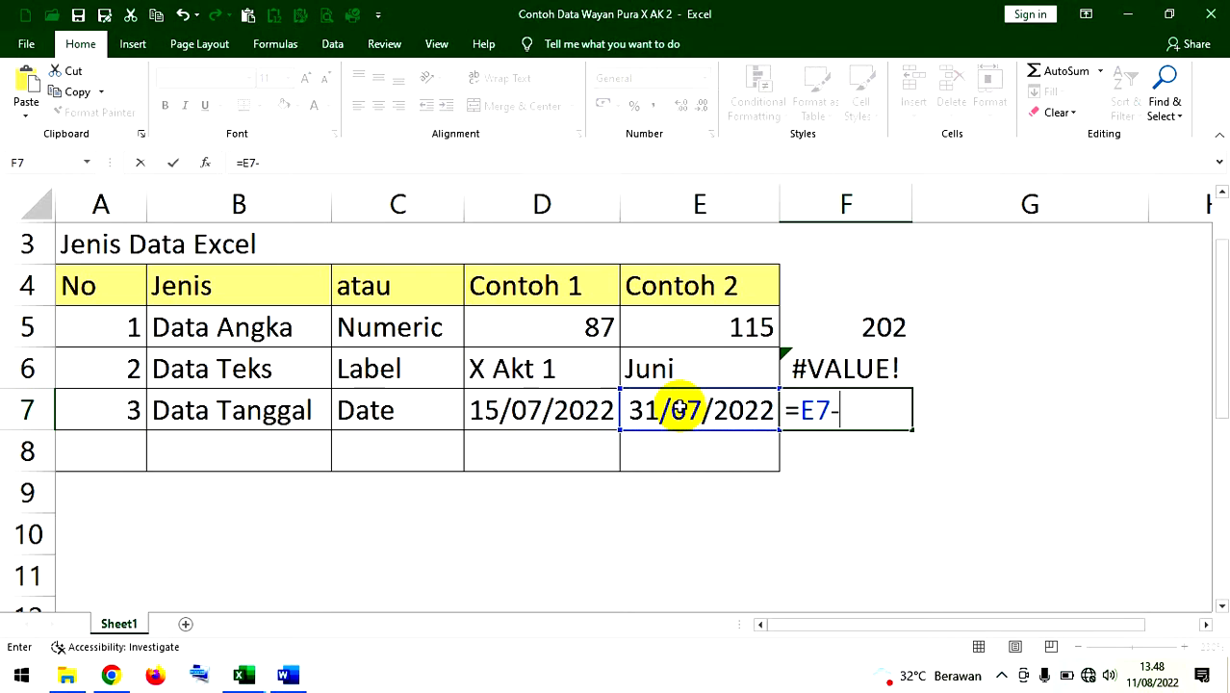
pyautogui.click(556, 410)
pyautogui.press('Return')
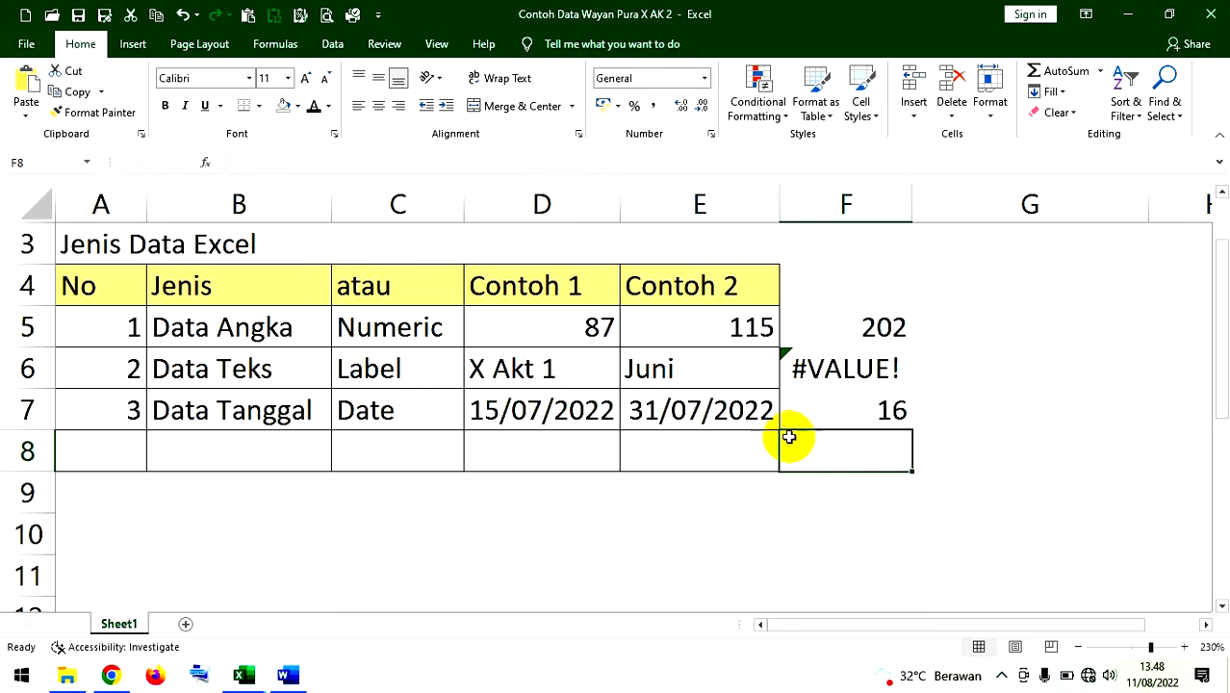
# Step: Try the written-out text "31 juli tahun 2022" in E7 in place of the date
pyautogui.click(699, 410)
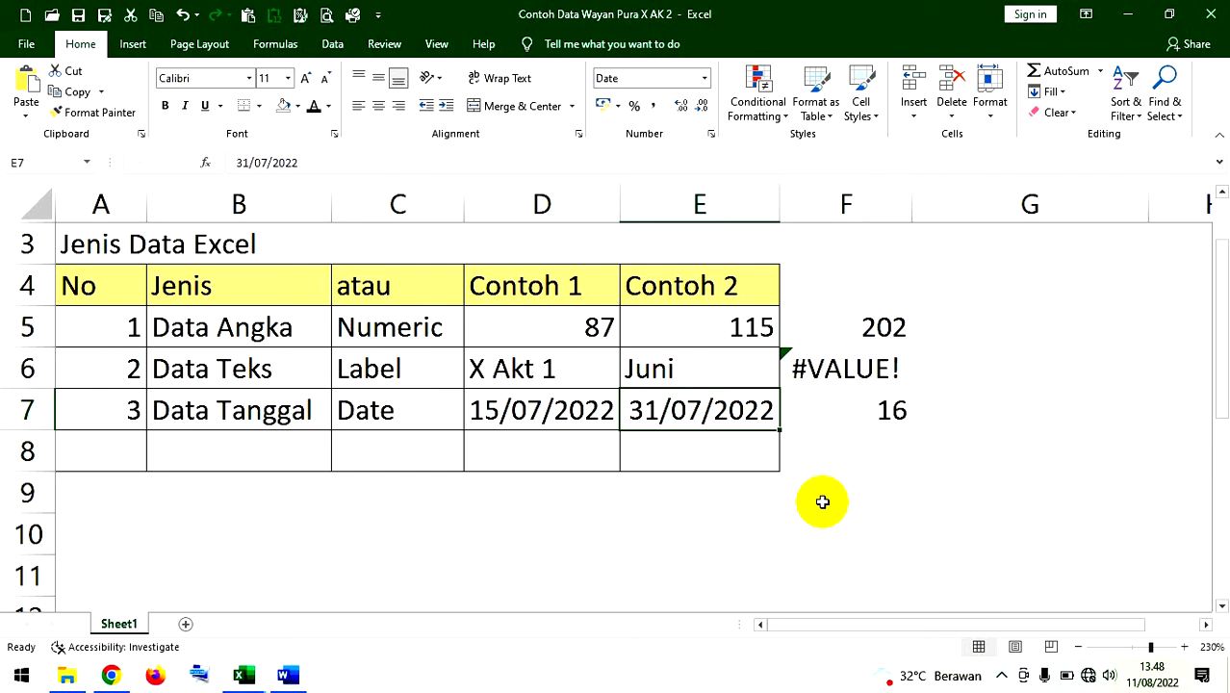
pyautogui.write('31')
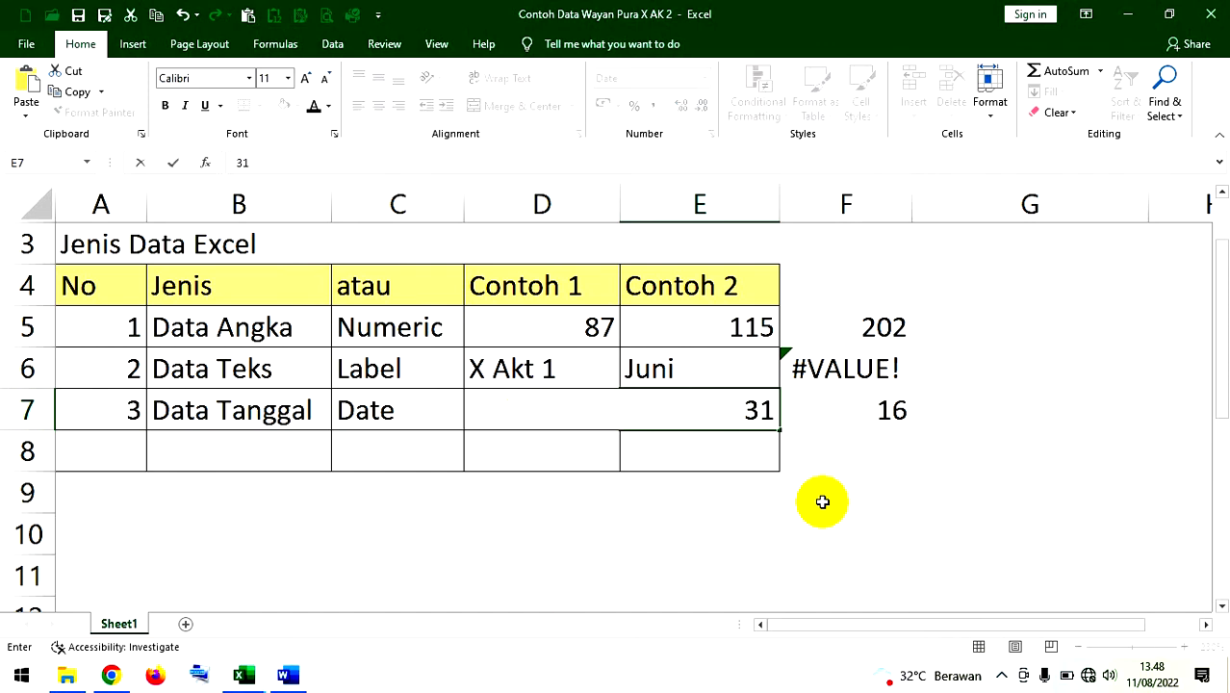
pyautogui.write(' juli tahun 2022')
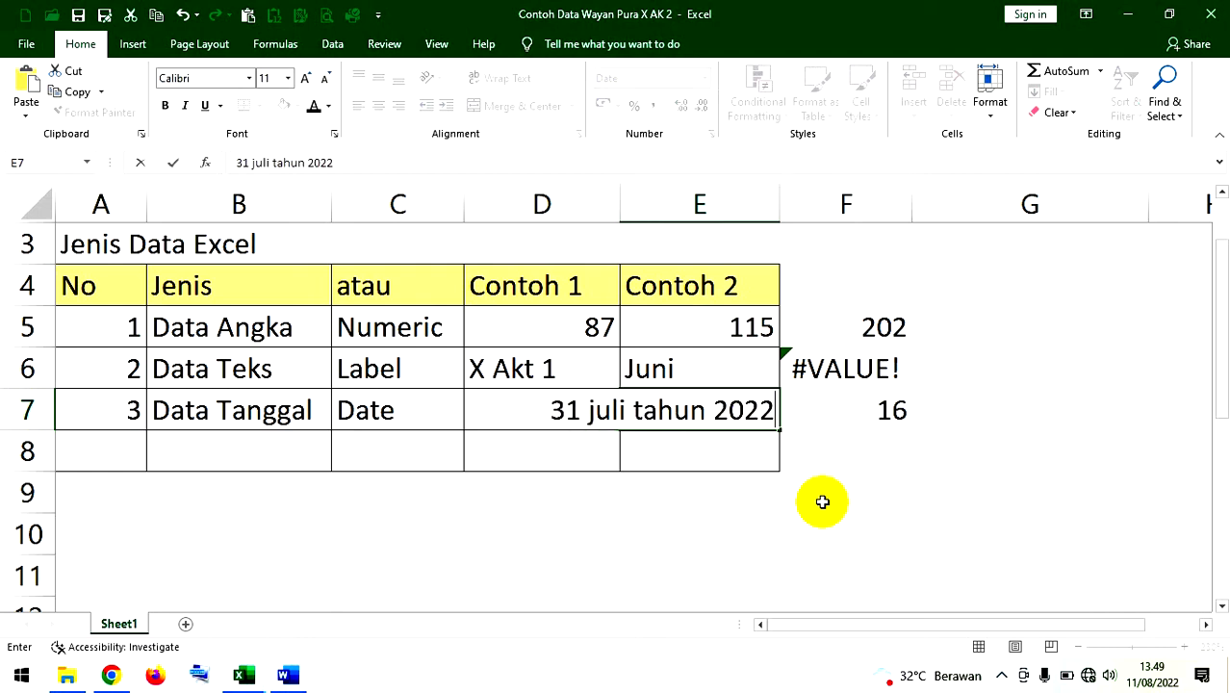
pyautogui.press('Return')
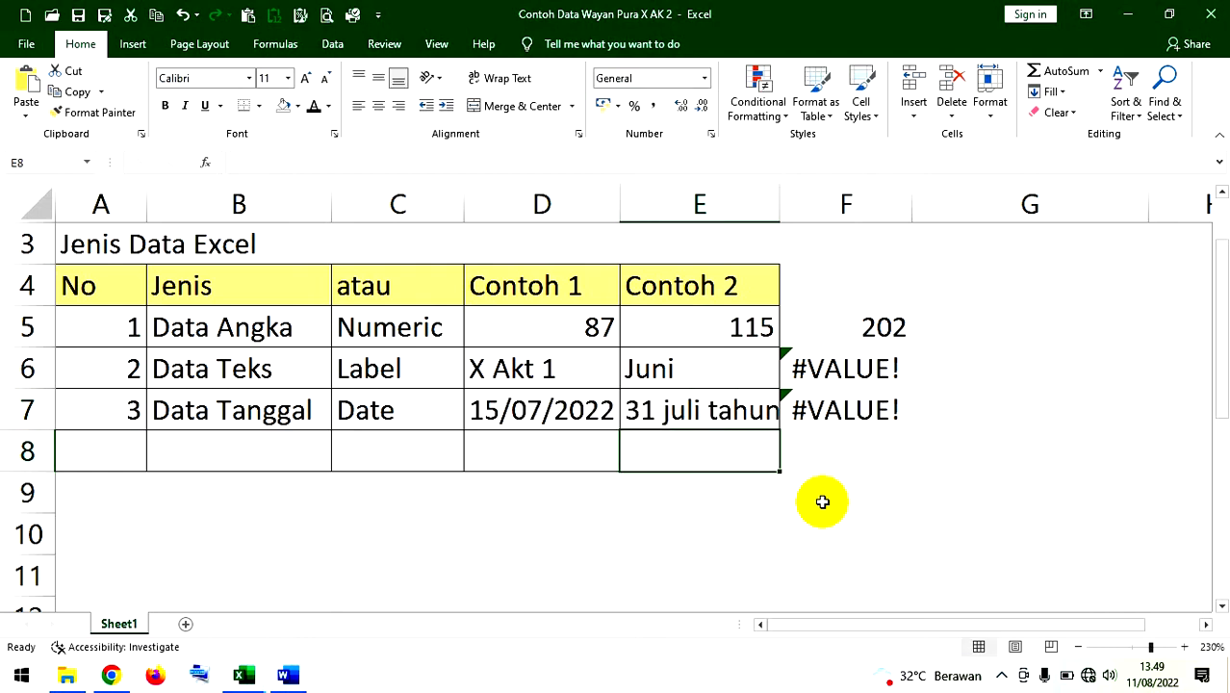
# Step: Replace the written-out text in E7 with the date 31/7/2022
pyautogui.click(691, 412)
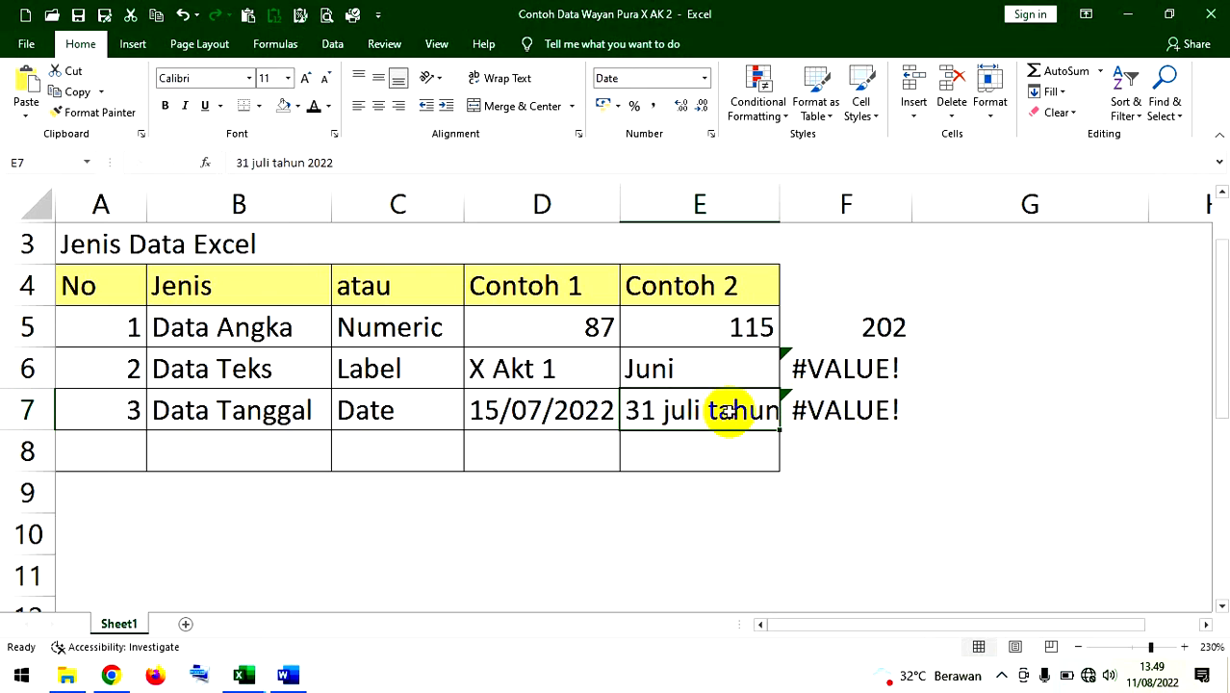
pyautogui.write('31/')
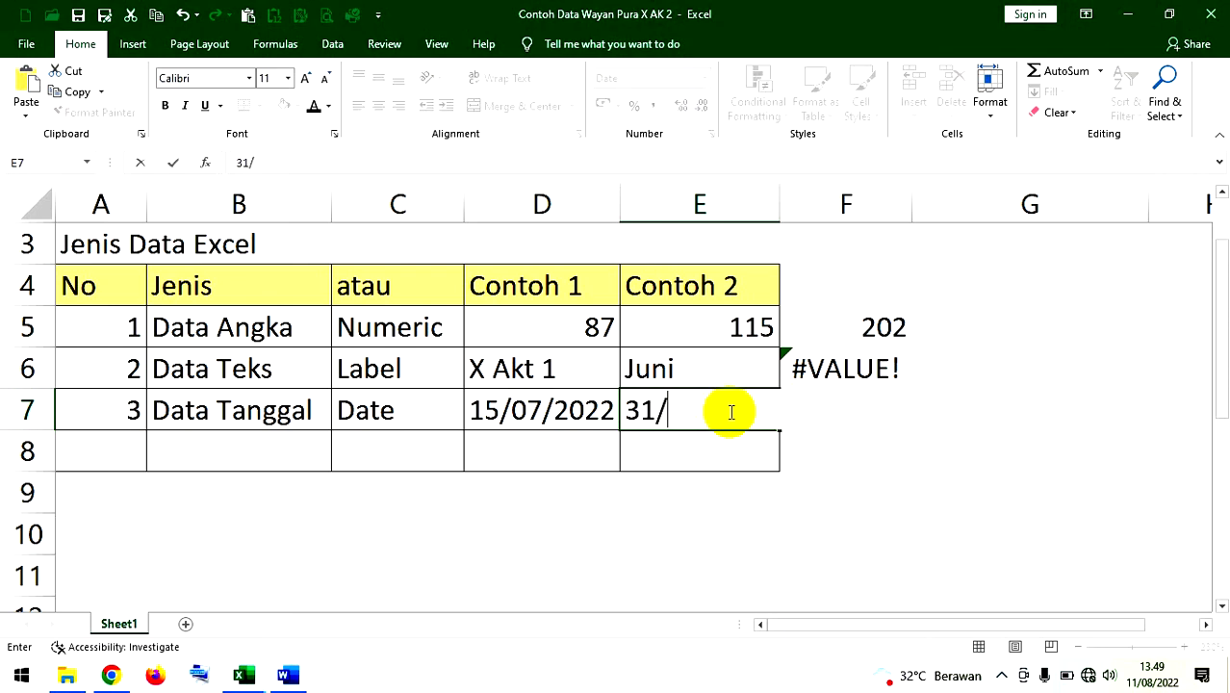
pyautogui.write('7/2022')
pyautogui.press('Return')
pyautogui.press('Right')
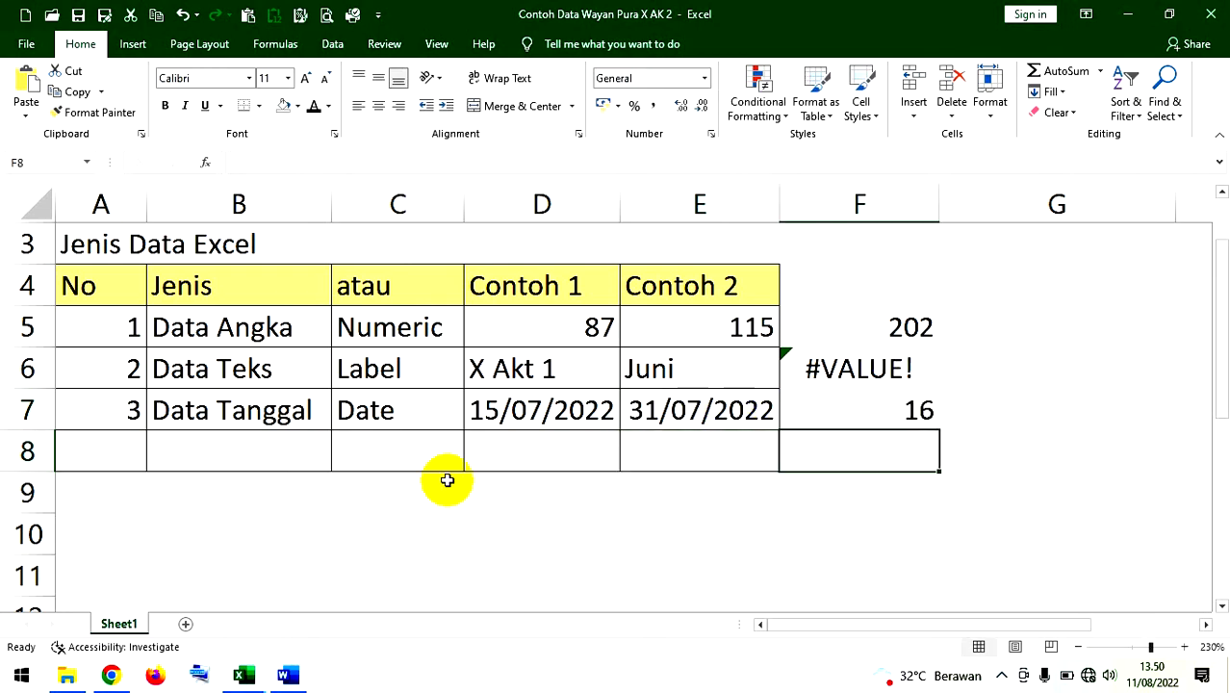
# Step: Change the font colour of cells A8 to C8 in the fourth data row to black
pyautogui.moveTo(114, 451); pyautogui.dragTo(368, 448)
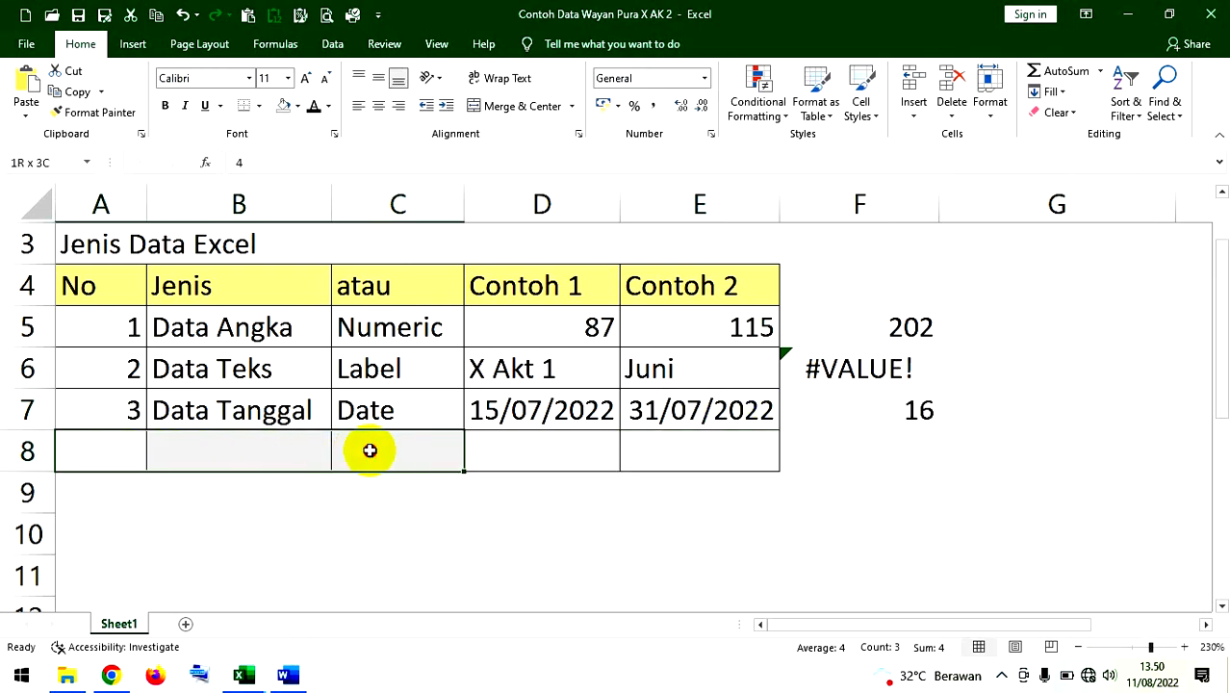
pyautogui.click(313, 109)
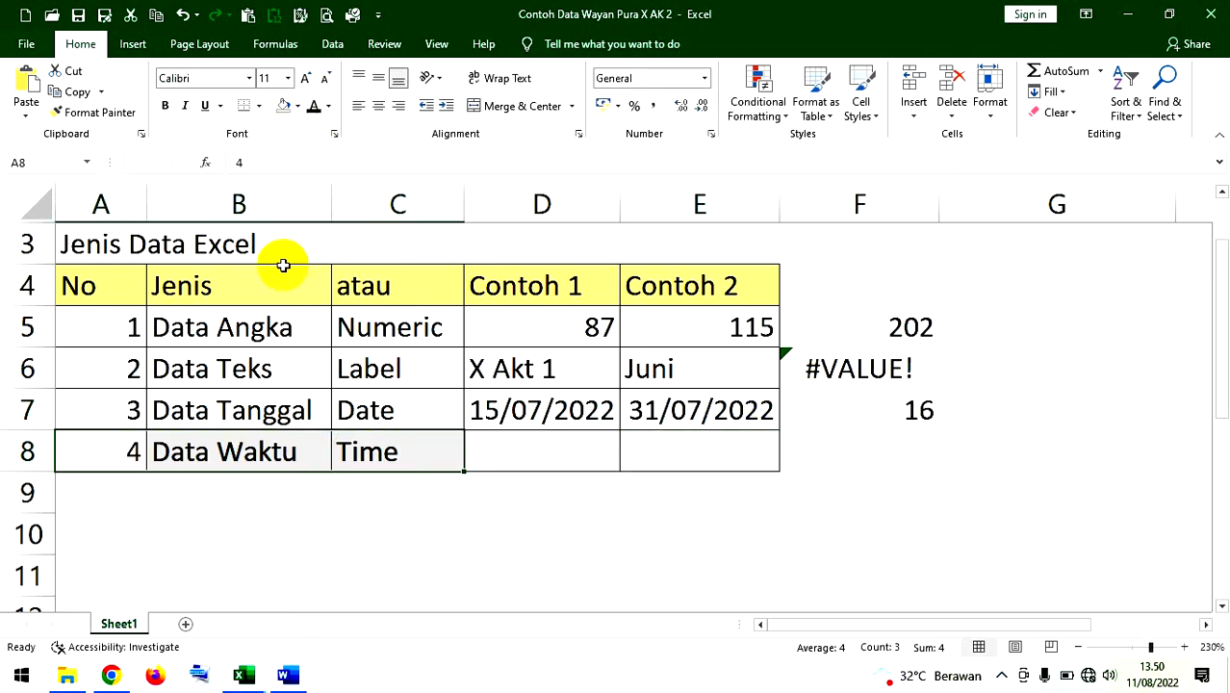
pyautogui.click(363, 500)
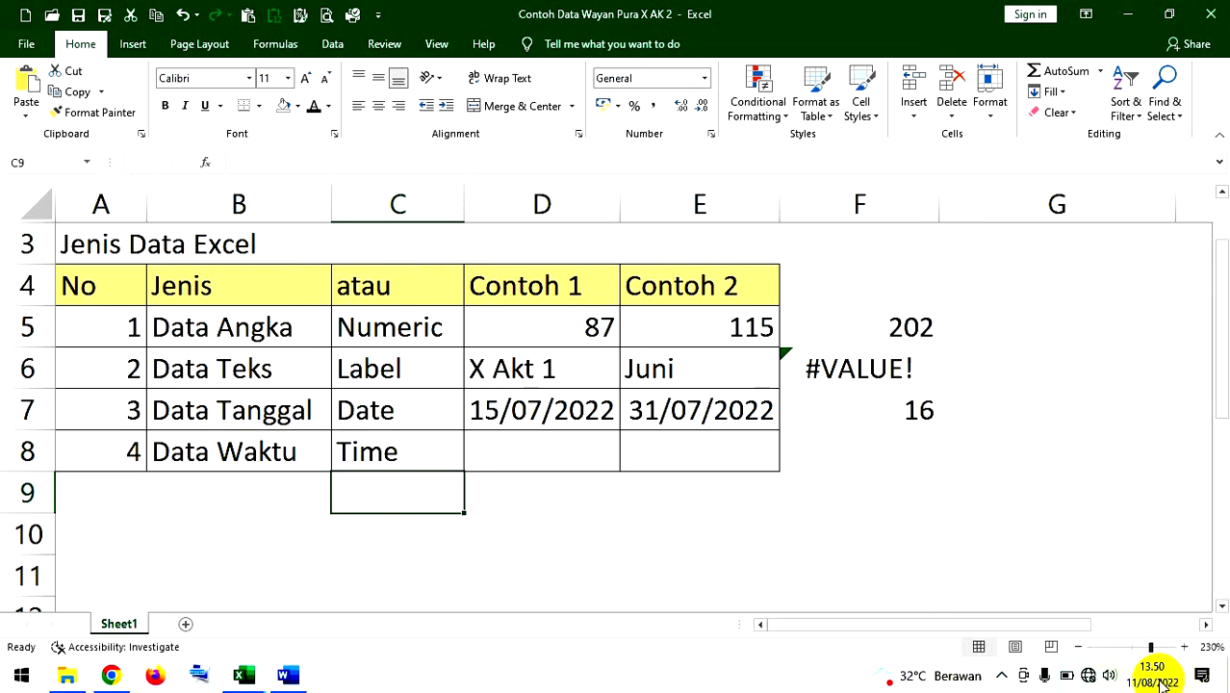
# Step: Enter the time 13.50.00 in D8 as the first example of time data
pyautogui.moveTo(1164, 681)
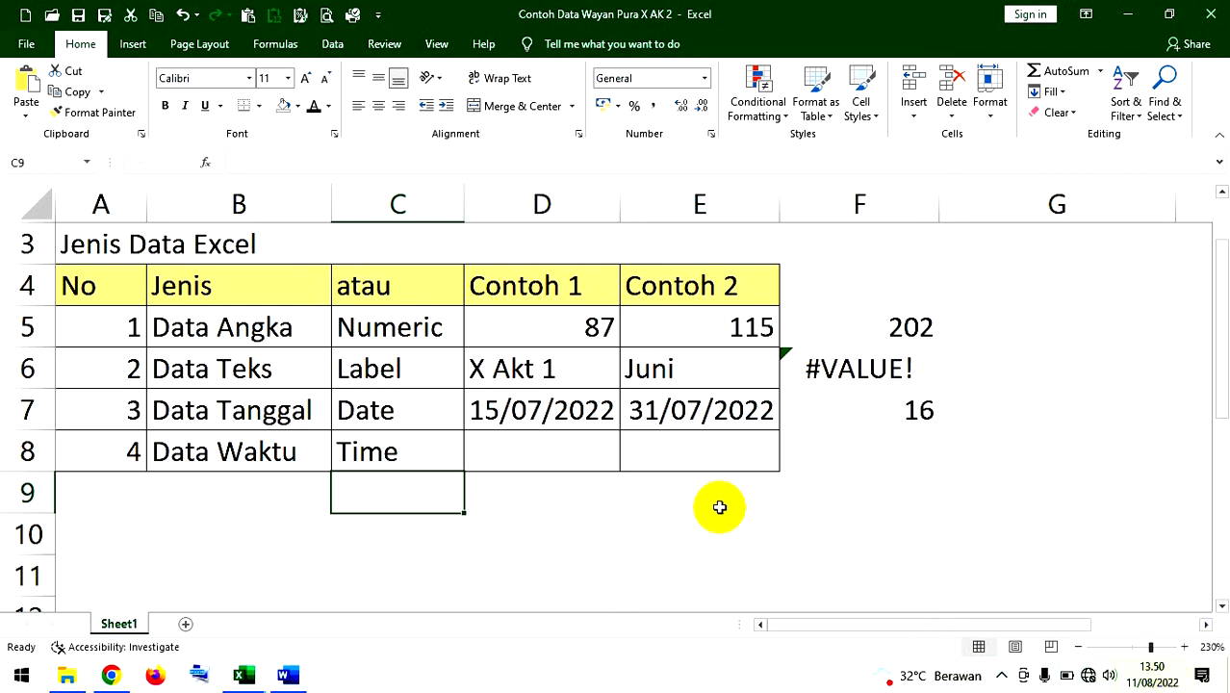
pyautogui.click(554, 451)
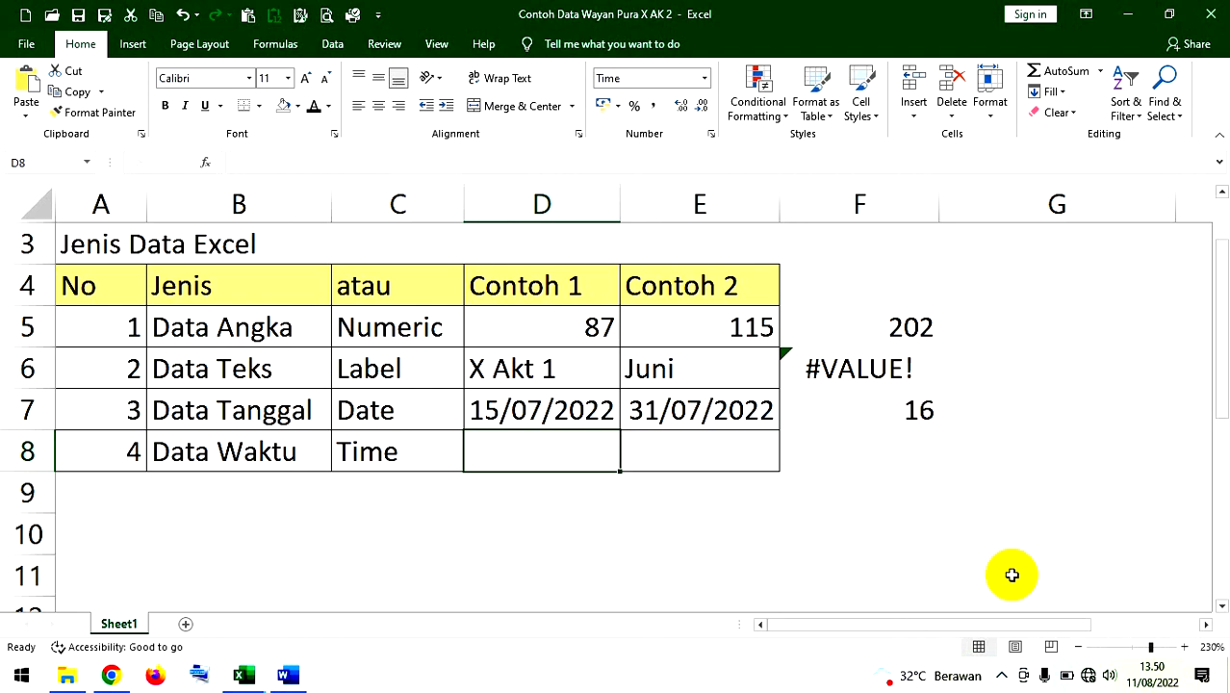
pyautogui.moveTo(1160, 676)
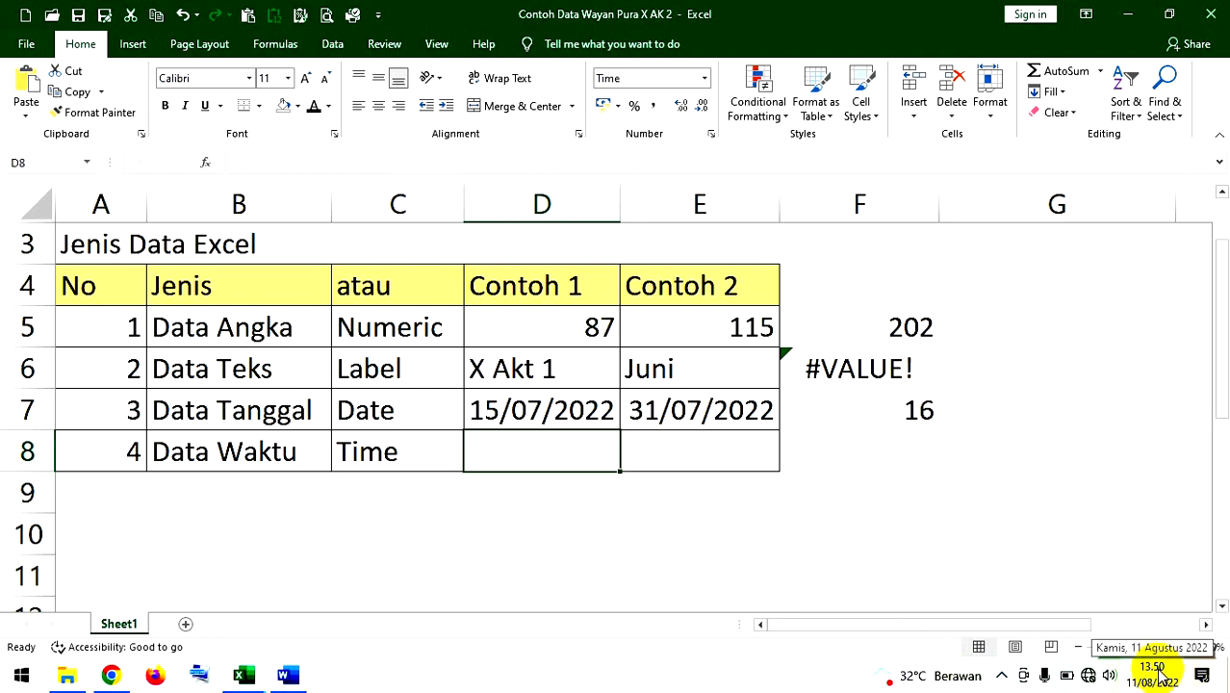
pyautogui.write('13')
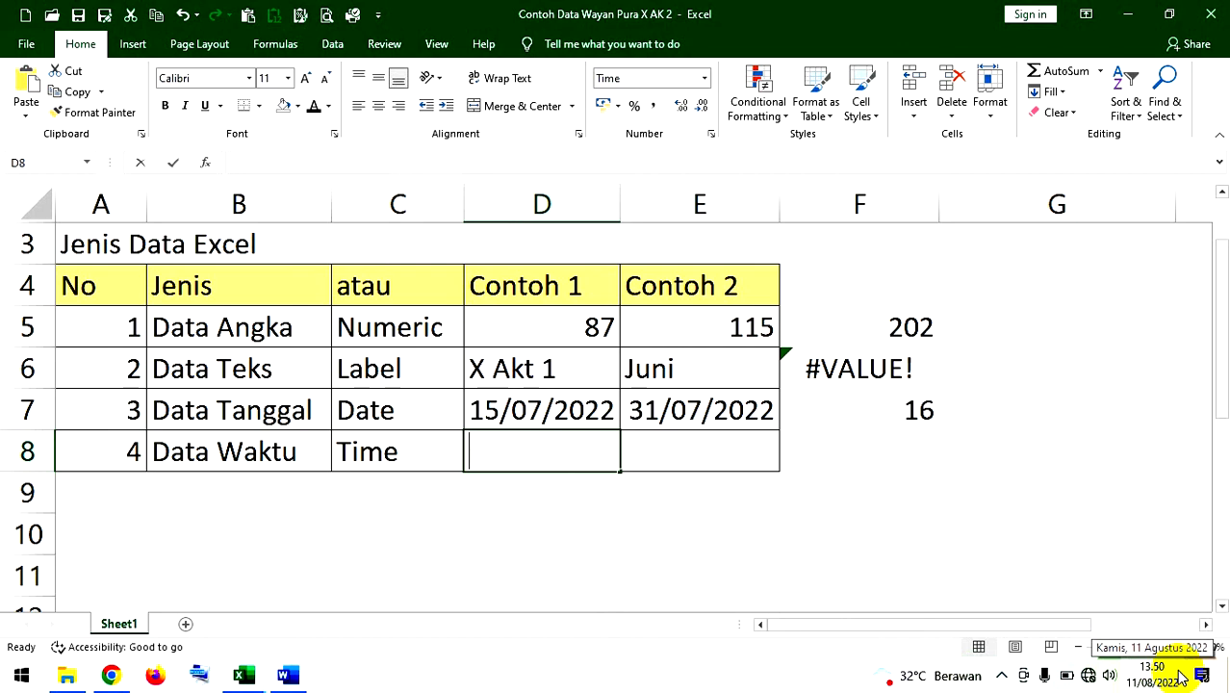
pyautogui.write('.50.')
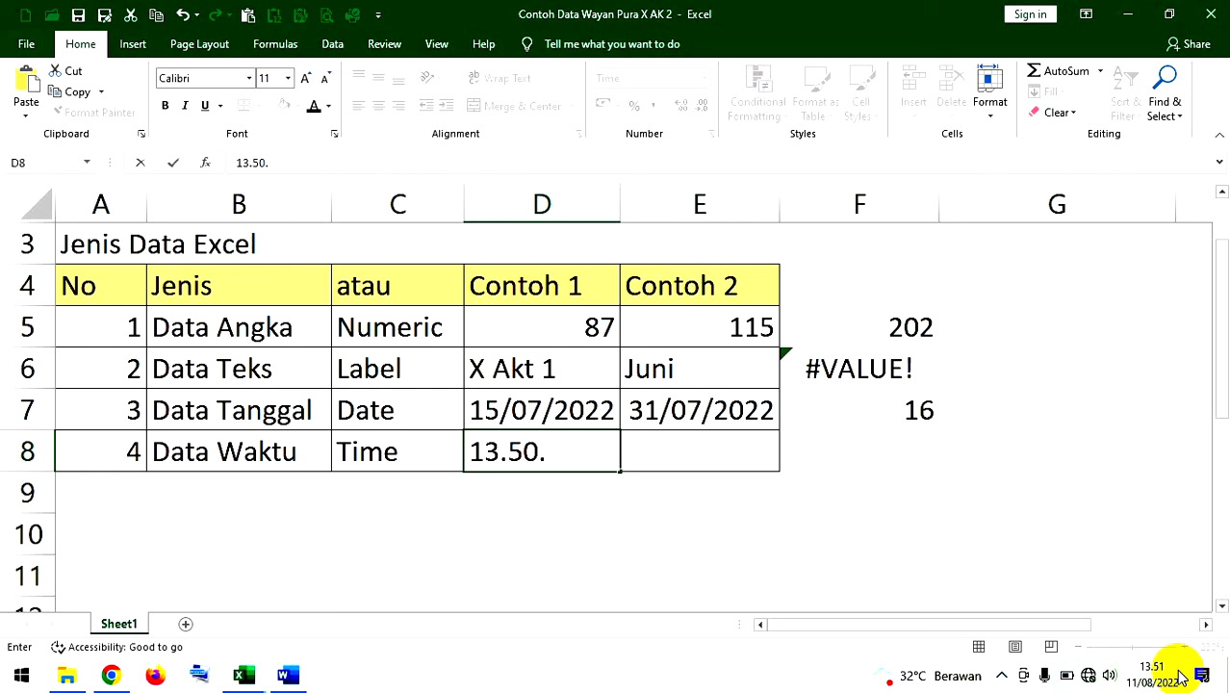
pyautogui.write('00')
pyautogui.press('Return')
# Step: Enter the time 12.35.25 in E8 as the second example of time data
pyautogui.click(692, 452)
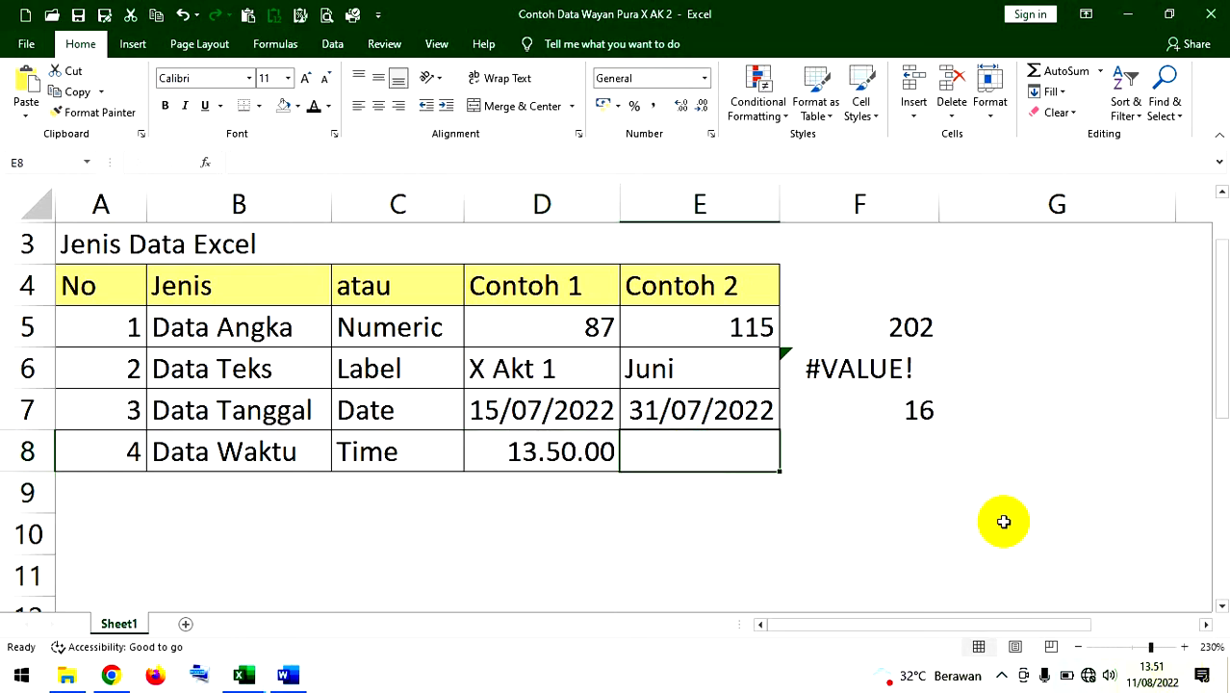
pyautogui.write('12')
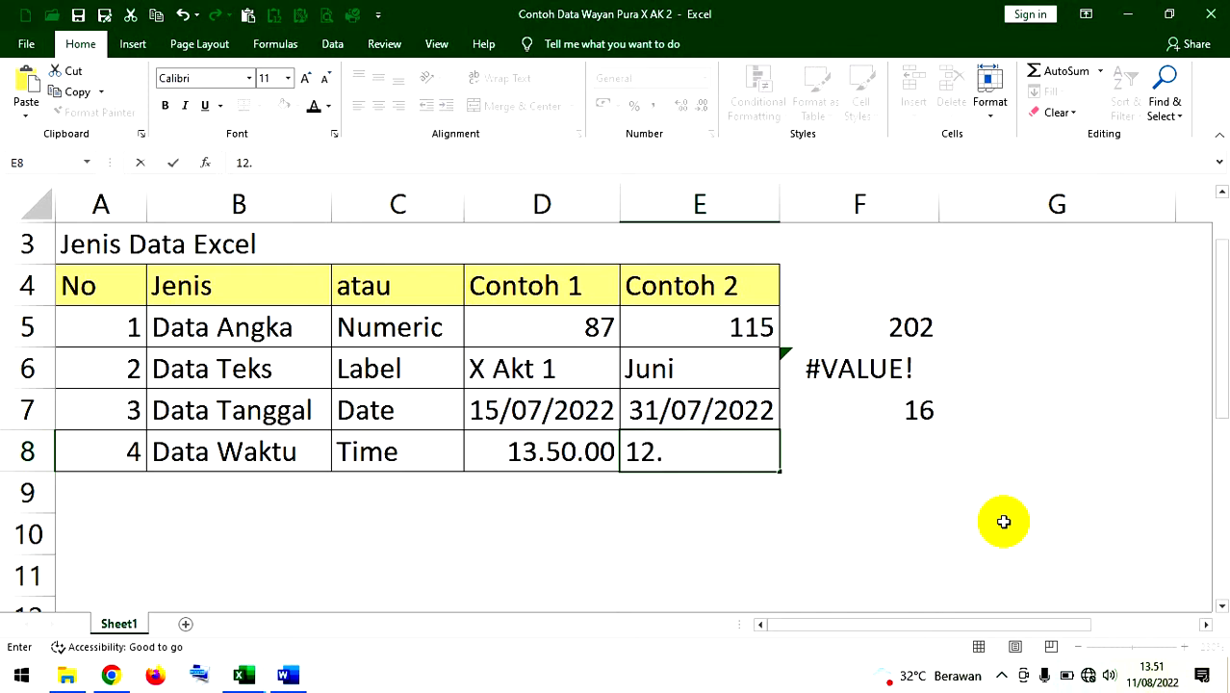
pyautogui.write('.35.25')
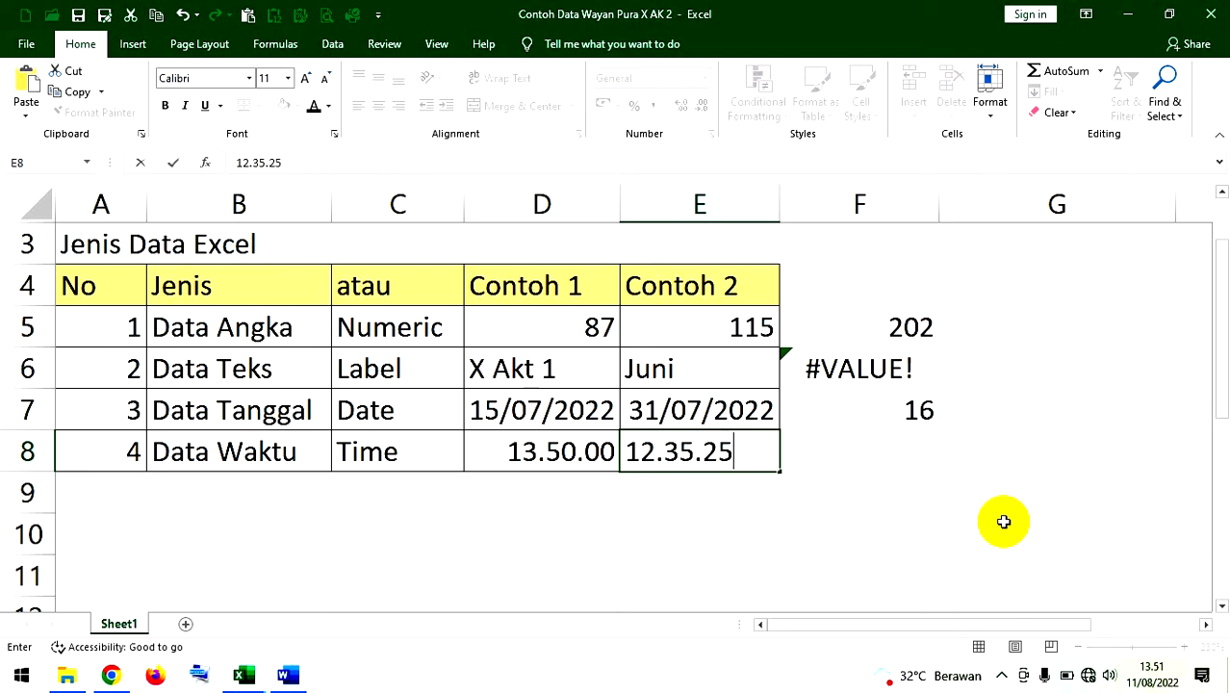
pyautogui.press('Return')
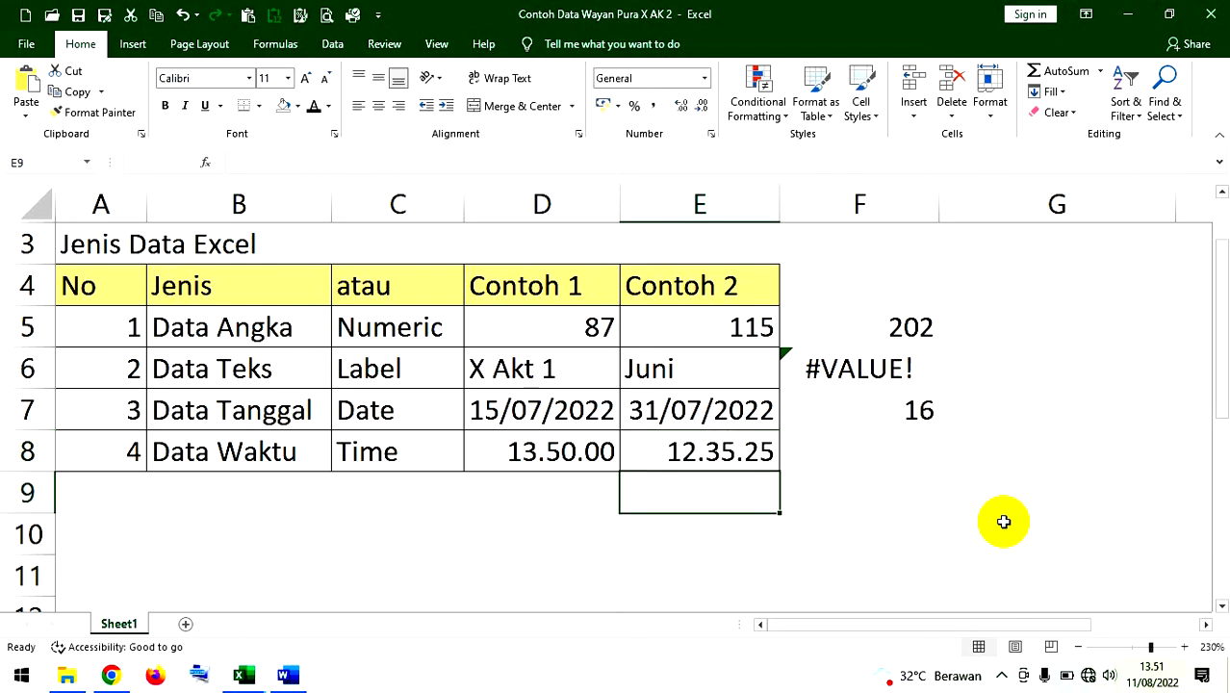
# Step: Calculate the difference between the two example times in F8 with the formula =D8-E8
pyautogui.click(881, 453)
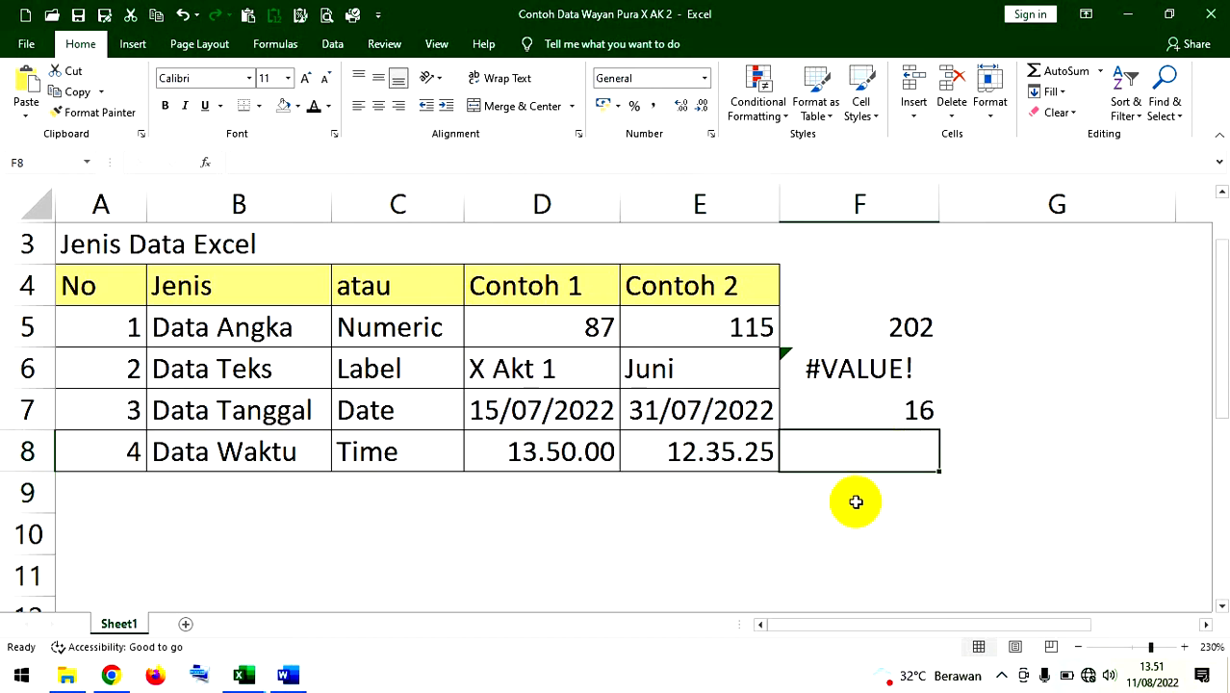
pyautogui.click(568, 453)
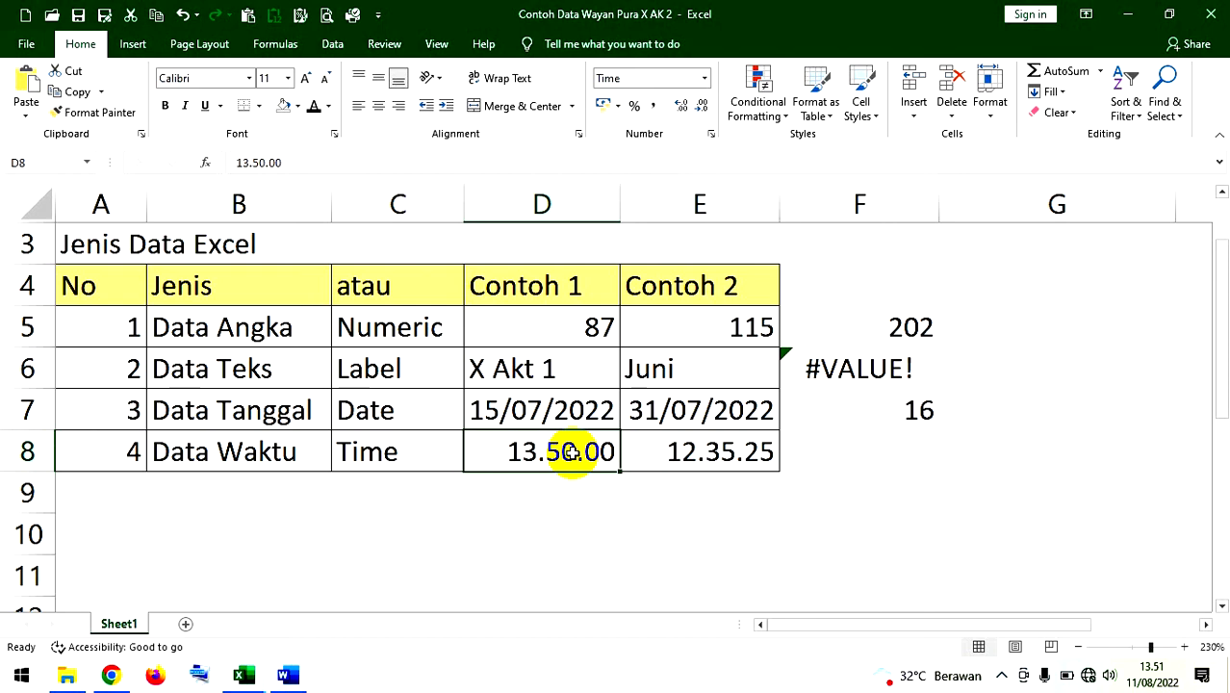
pyautogui.click(888, 456)
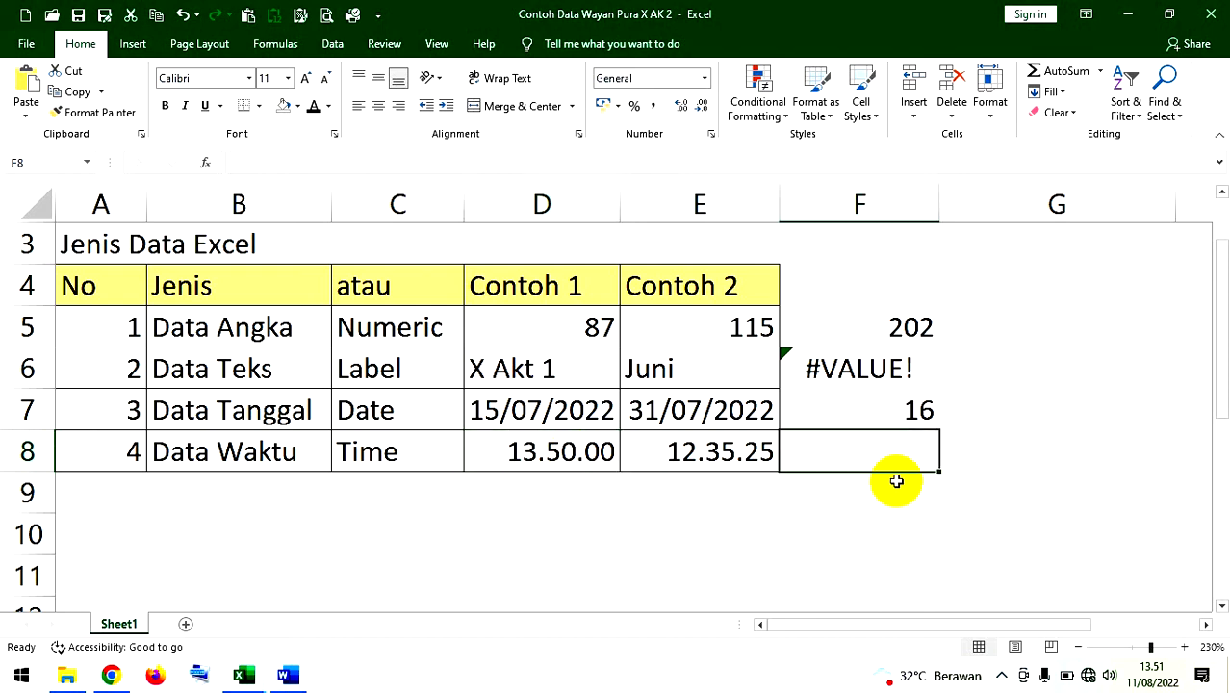
pyautogui.write('=')
pyautogui.click(573, 452)
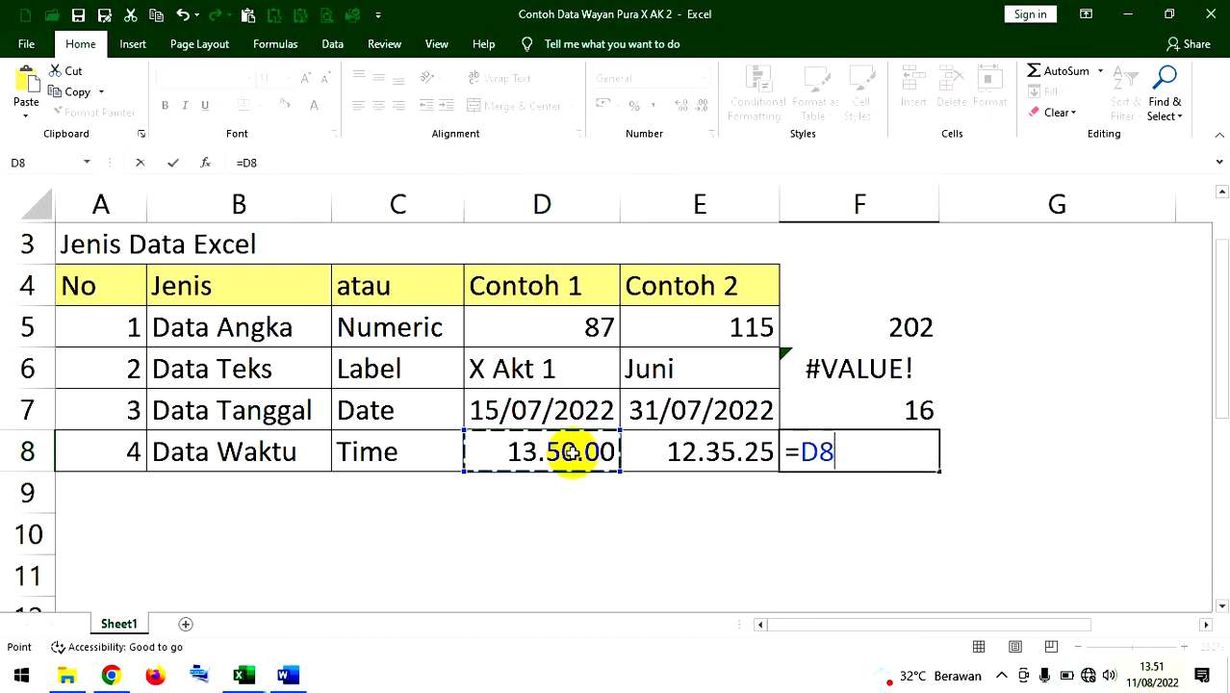
pyautogui.write('-')
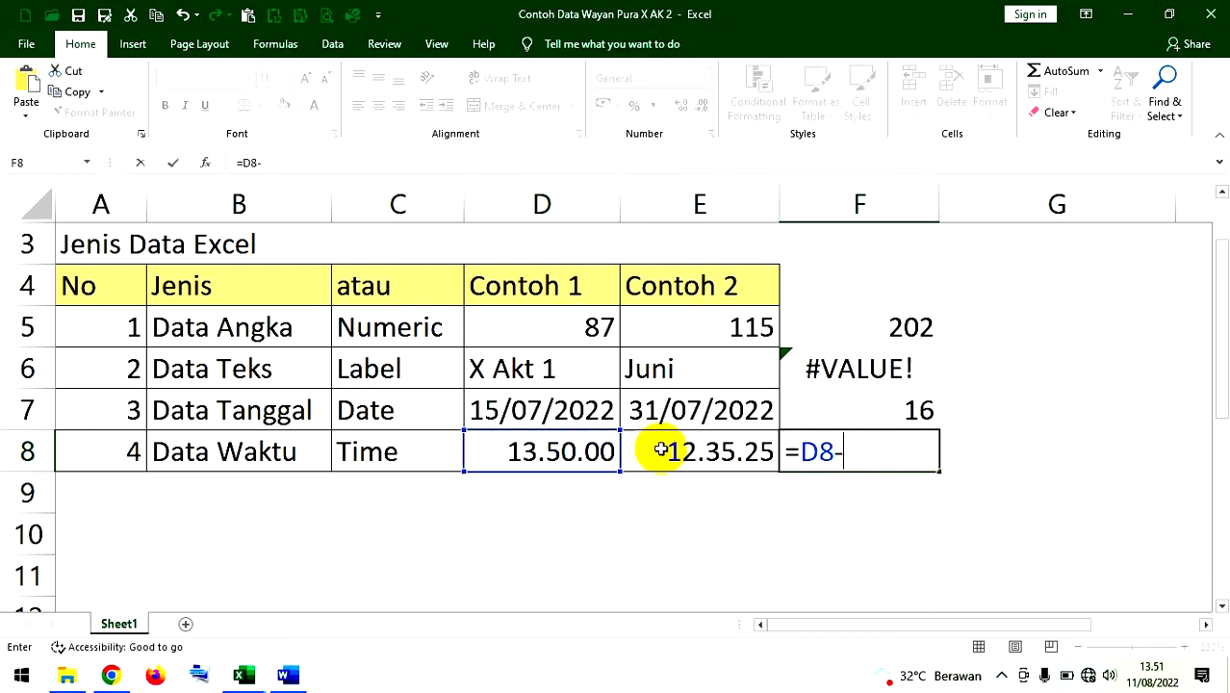
pyautogui.click(712, 455)
pyautogui.press('Return')
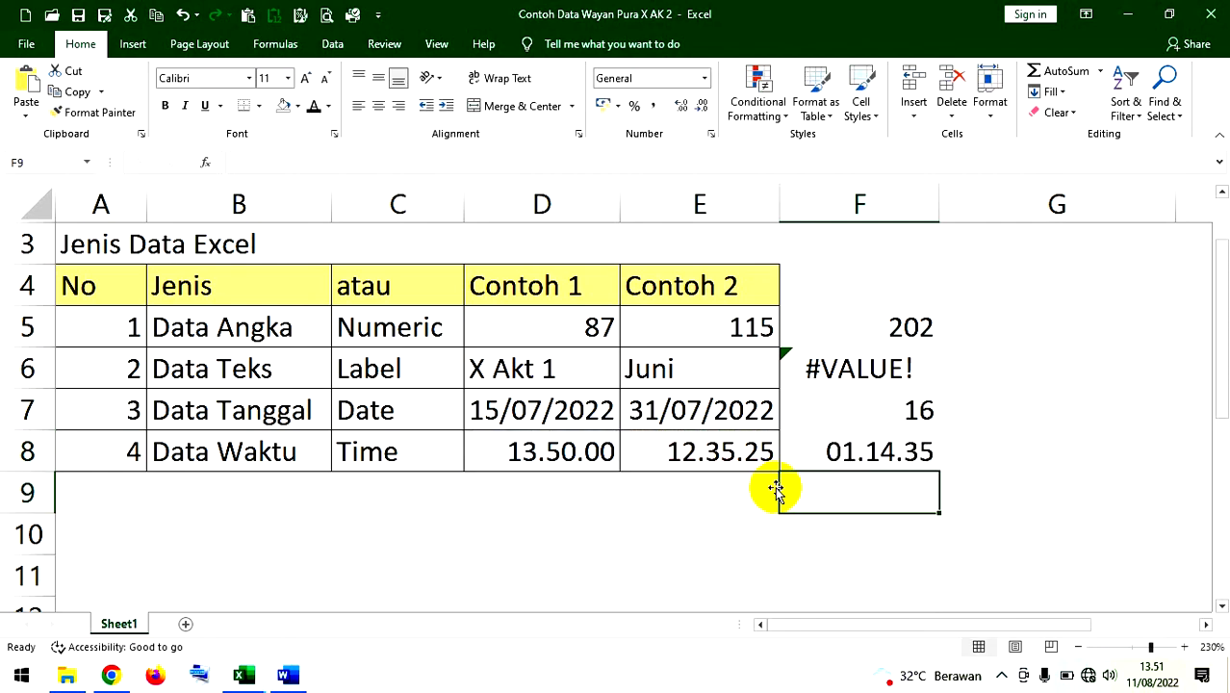
pyautogui.click(871, 452)
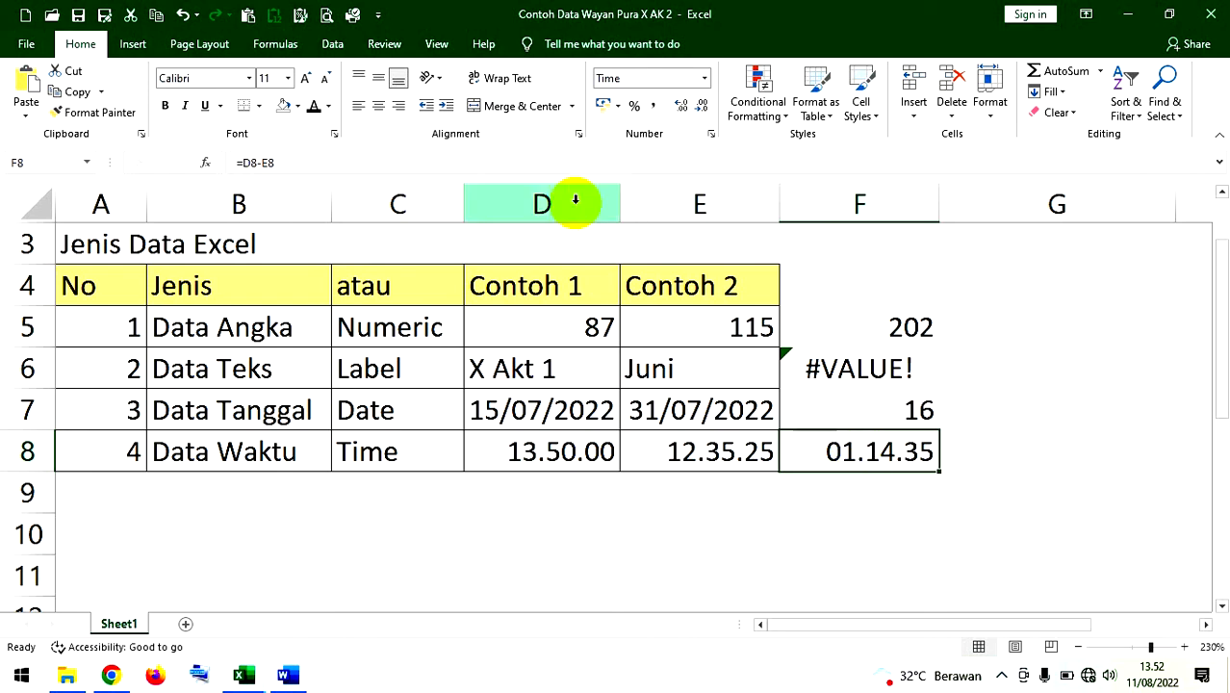
pyautogui.moveTo(580, 197); pyautogui.dragTo(922, 195)
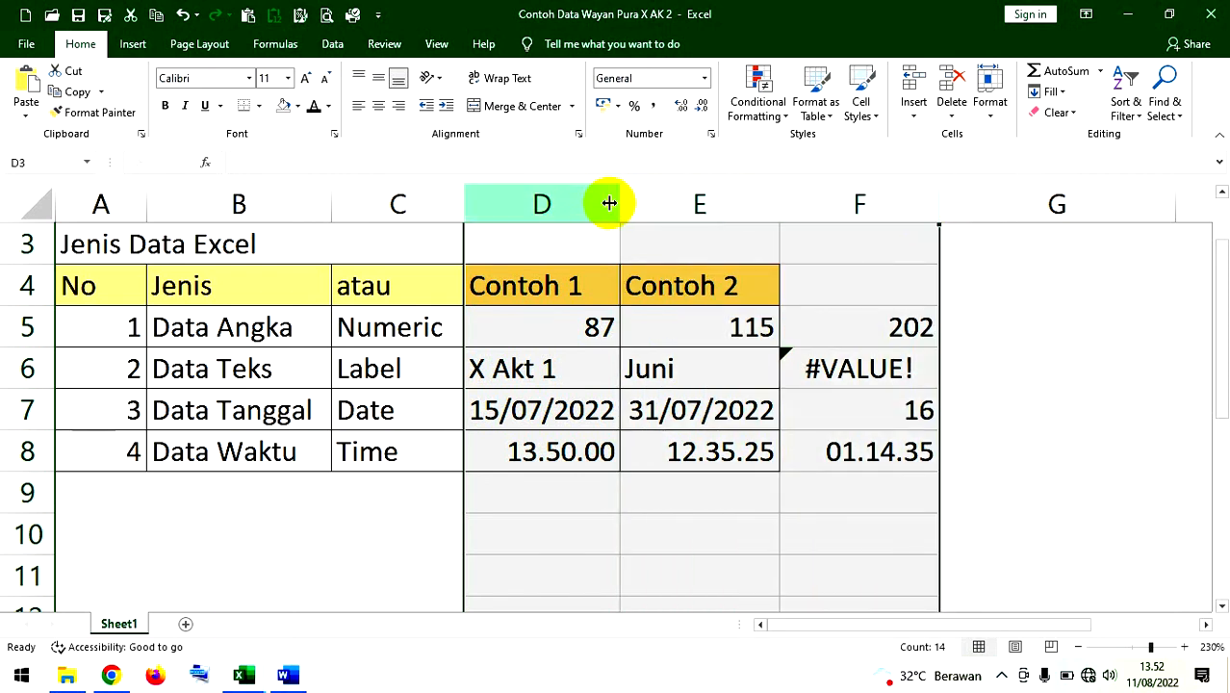
pyautogui.moveTo(542, 199)
pyautogui.mouseDown()
pyautogui.moveTo(857, 199)
pyautogui.moveTo(545, 198)
pyautogui.mouseUp()
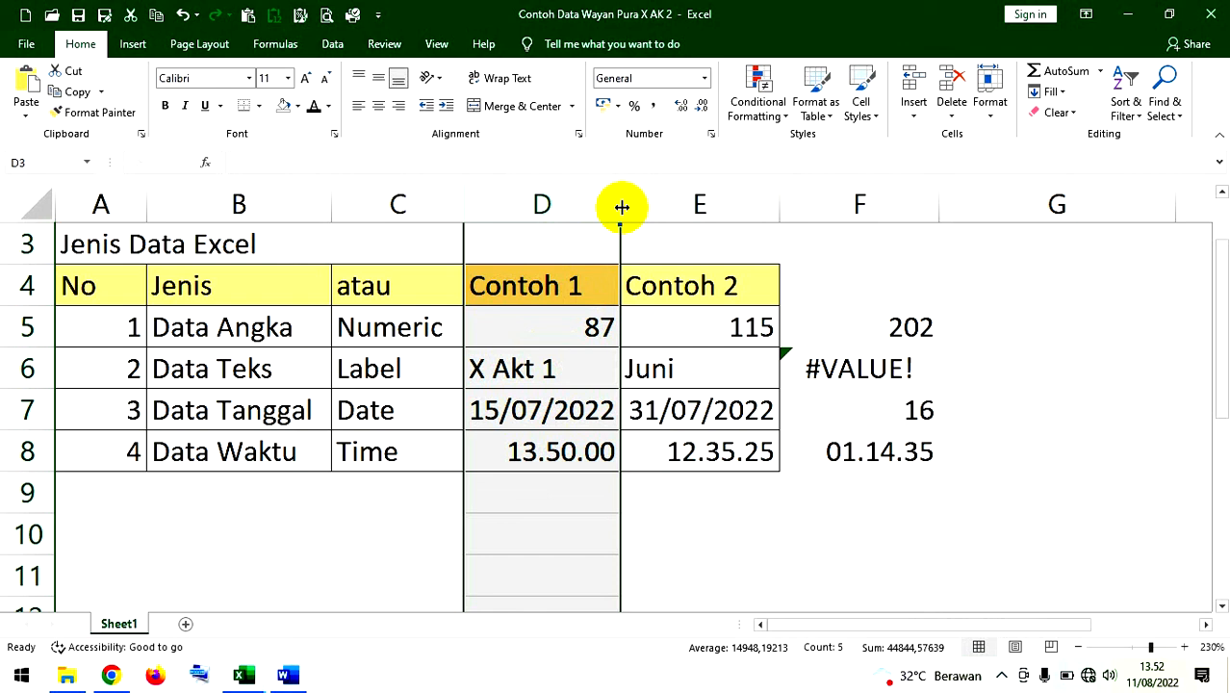
# Step: Widen column D, then columns E to G together, so the example values have spare room in their cells
pyautogui.moveTo(621, 207); pyautogui.dragTo(696, 205)
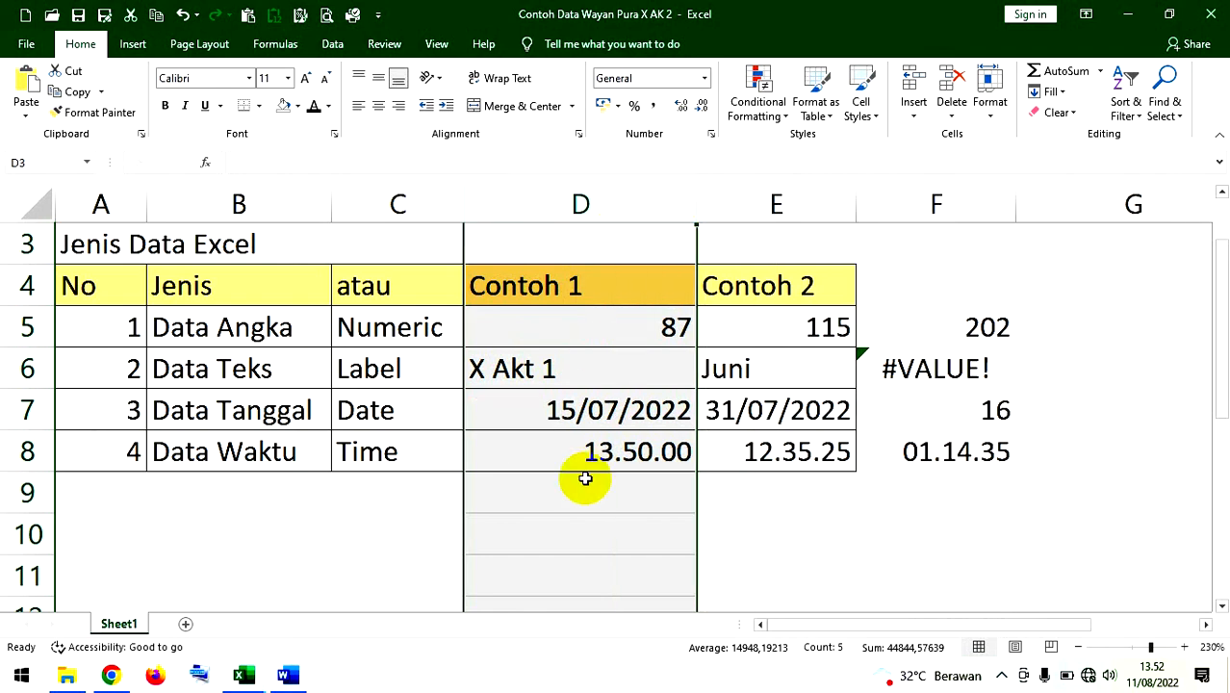
pyautogui.moveTo(757, 193); pyautogui.dragTo(1024, 193)
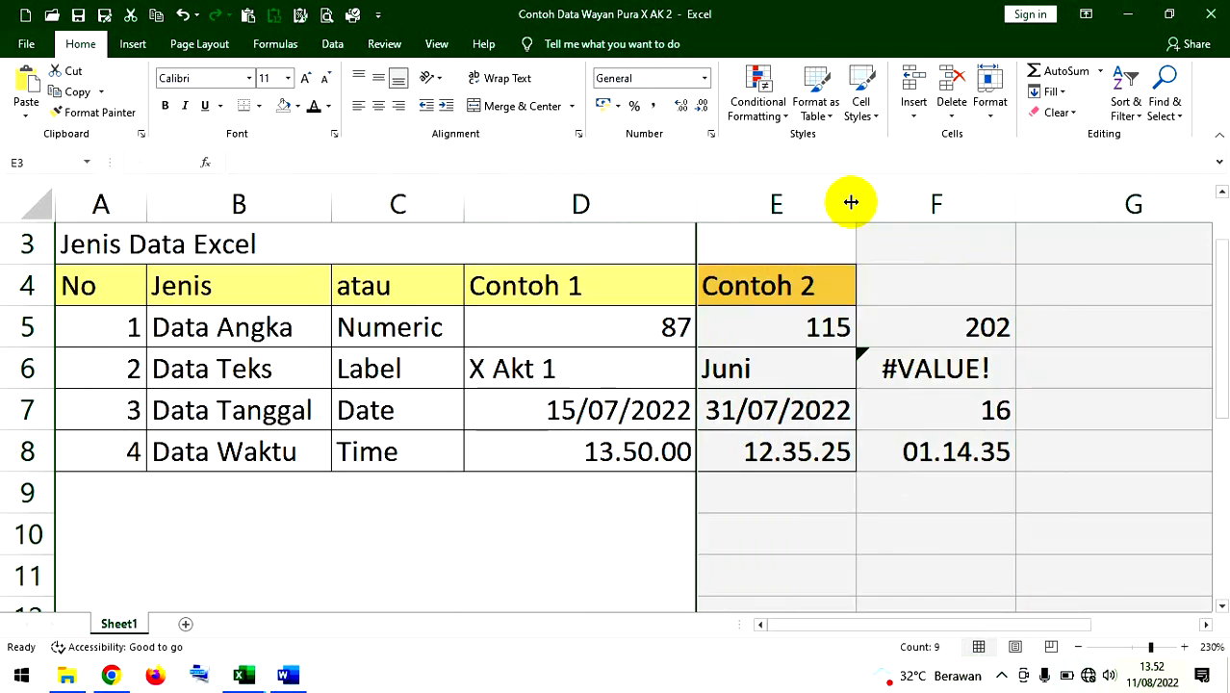
pyautogui.moveTo(850, 203); pyautogui.dragTo(938, 204)
pyautogui.click(835, 450)
pyautogui.doubleClick(1206, 625)
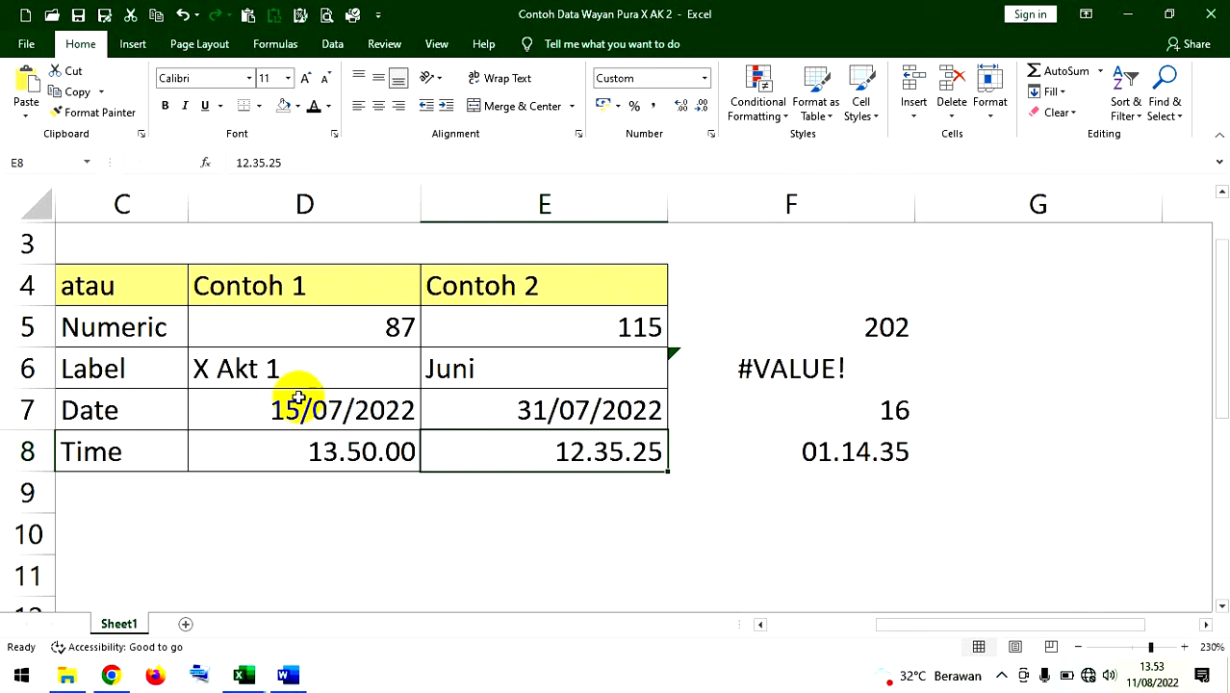
# Step: Compare the default alignment of the number, date and time examples with the text examples in row 6, and inspect the formula in F6
pyautogui.click(143, 328)
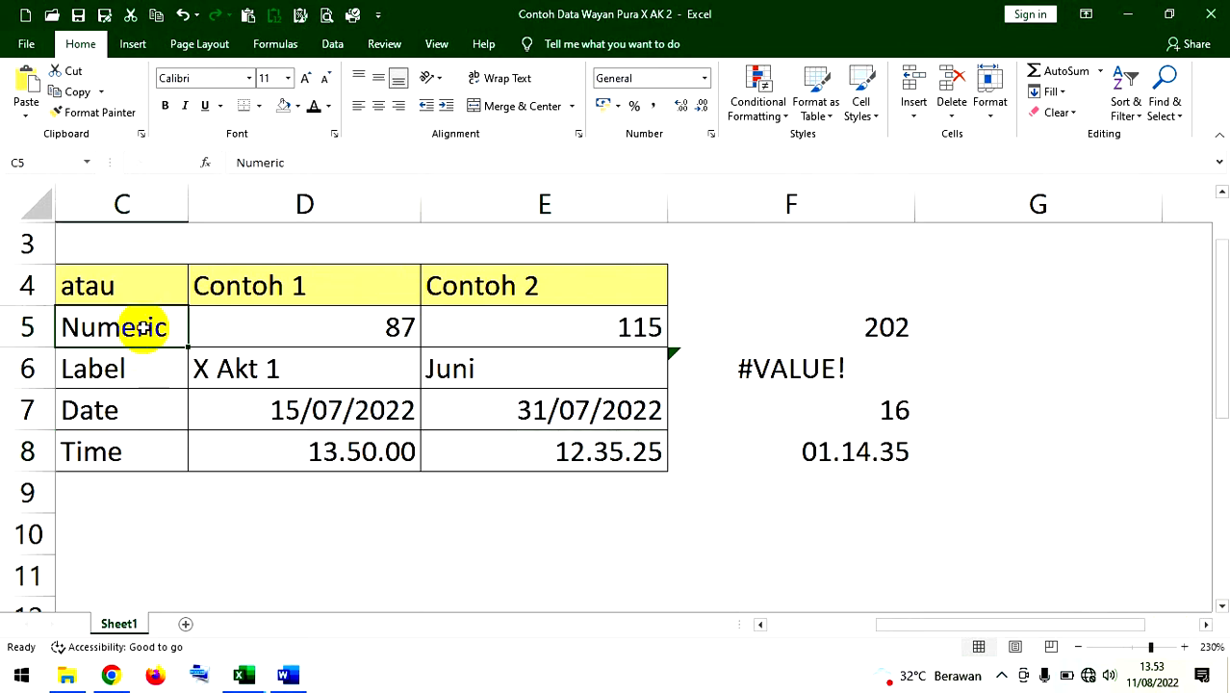
pyautogui.click(132, 360)
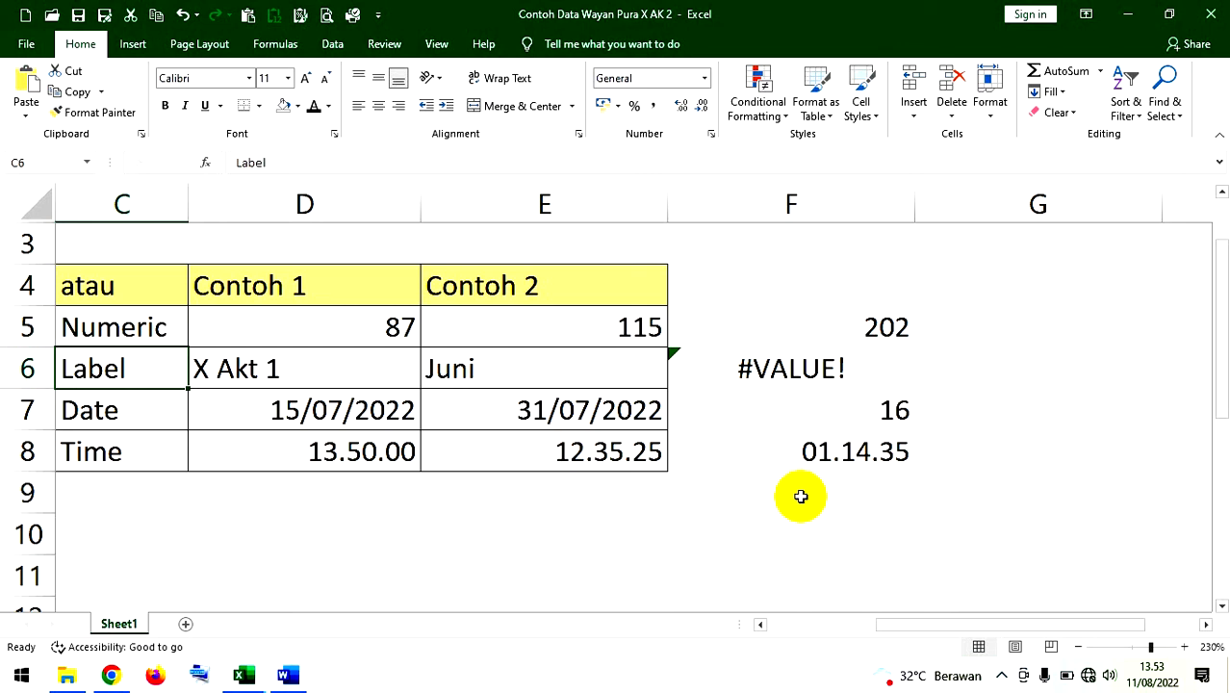
pyautogui.click(399, 328)
pyautogui.click(378, 408)
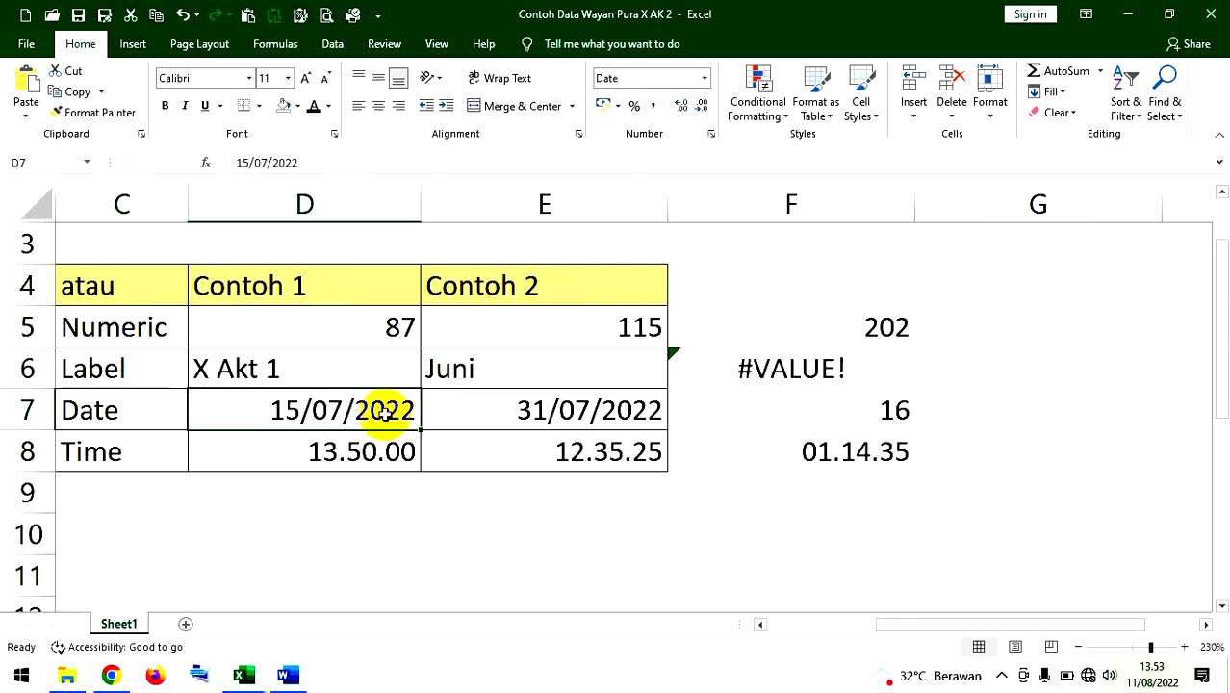
pyautogui.click(386, 453)
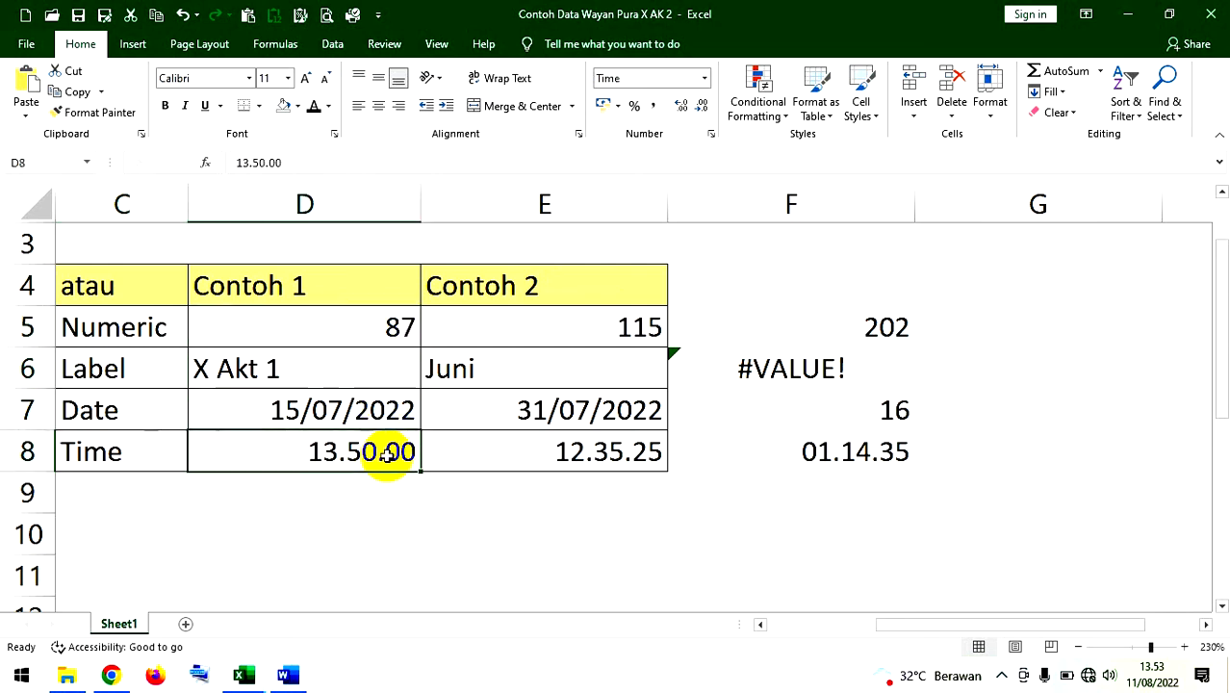
pyautogui.click(635, 325)
pyautogui.click(610, 410)
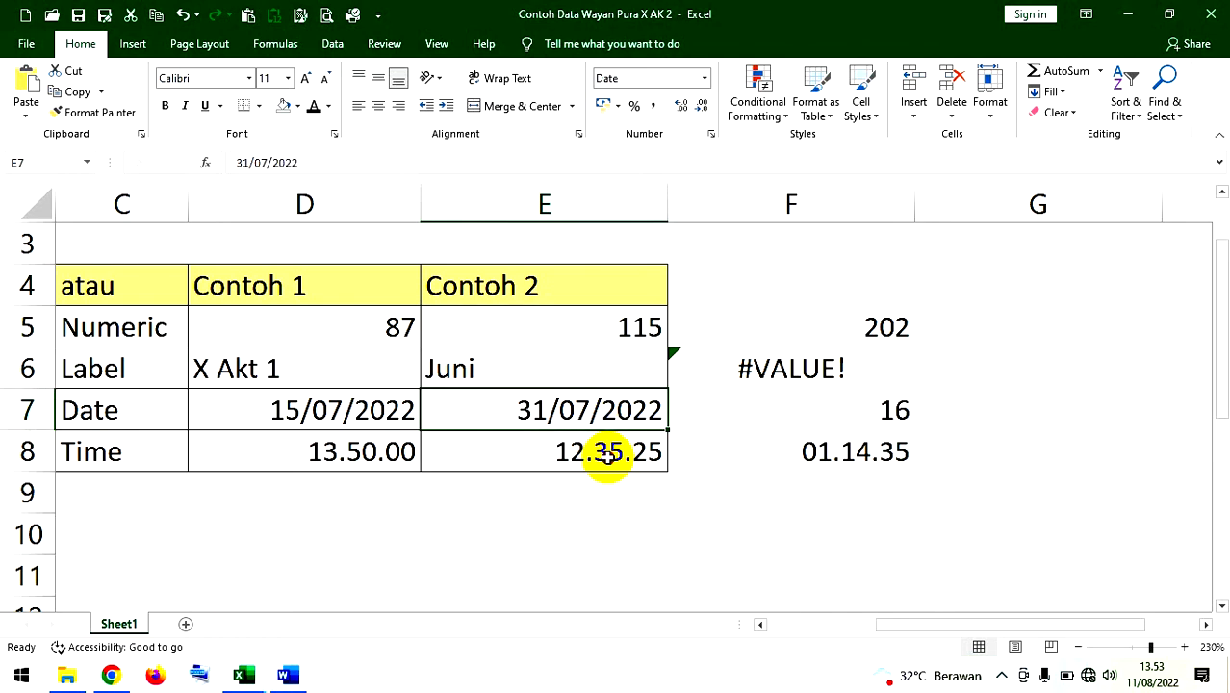
pyautogui.click(607, 453)
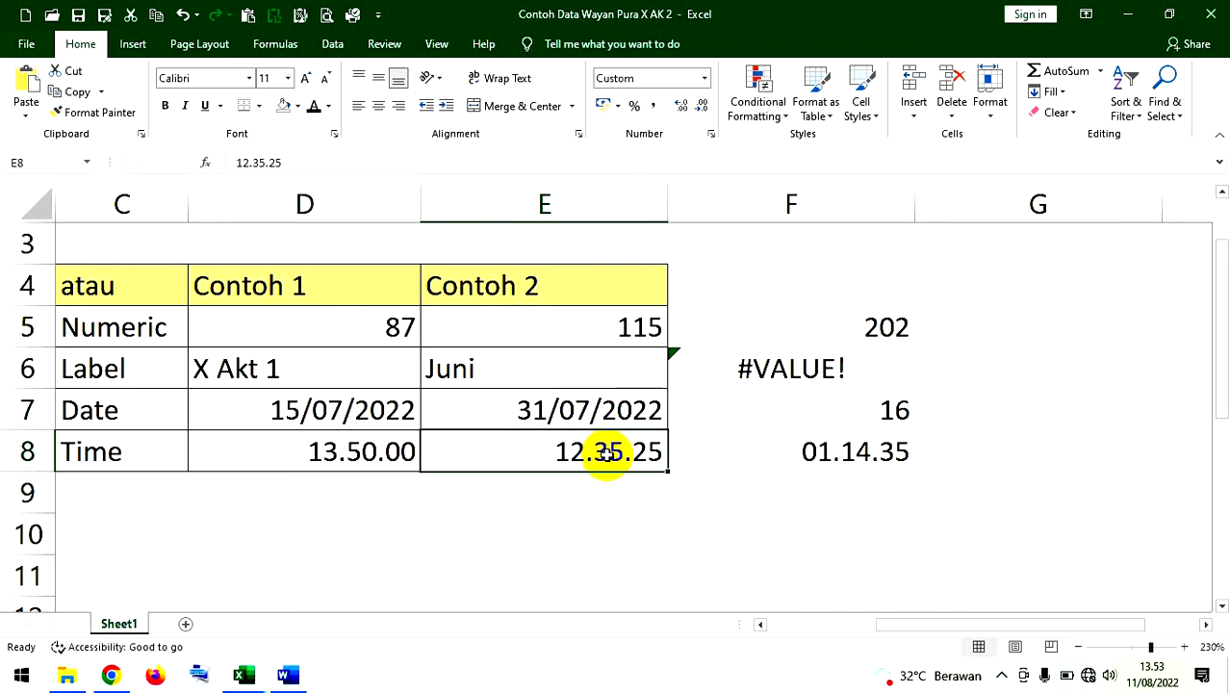
pyautogui.click(278, 369)
pyautogui.click(441, 368)
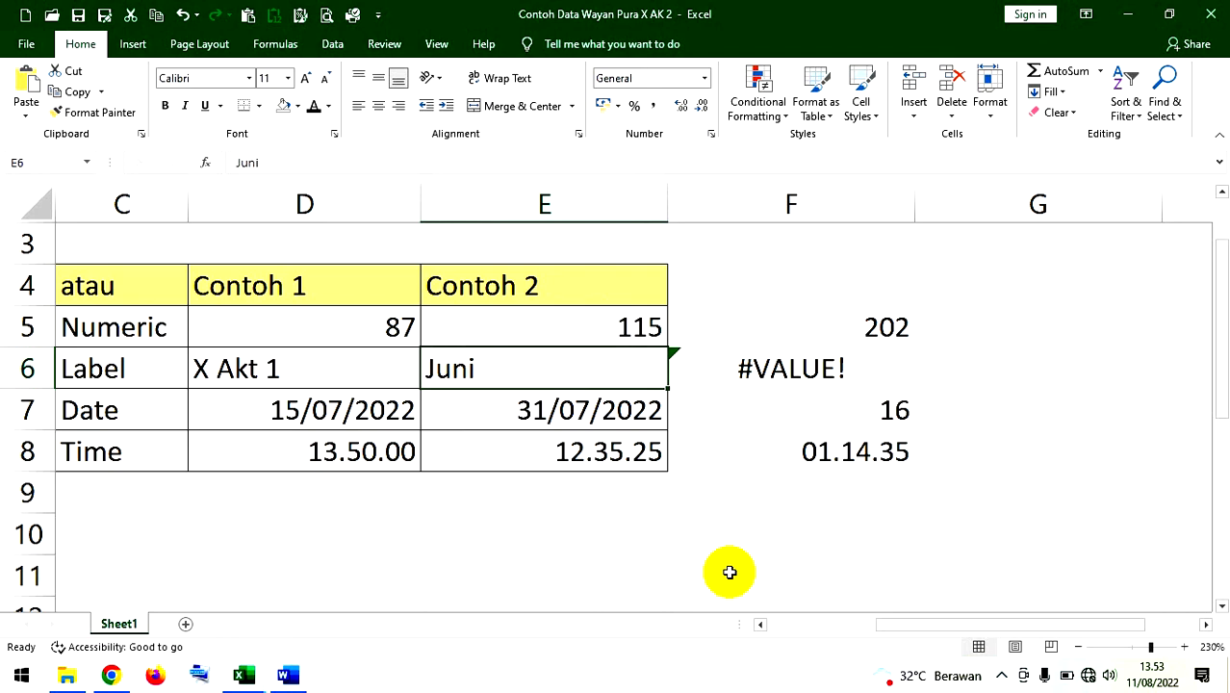
pyautogui.click(776, 380)
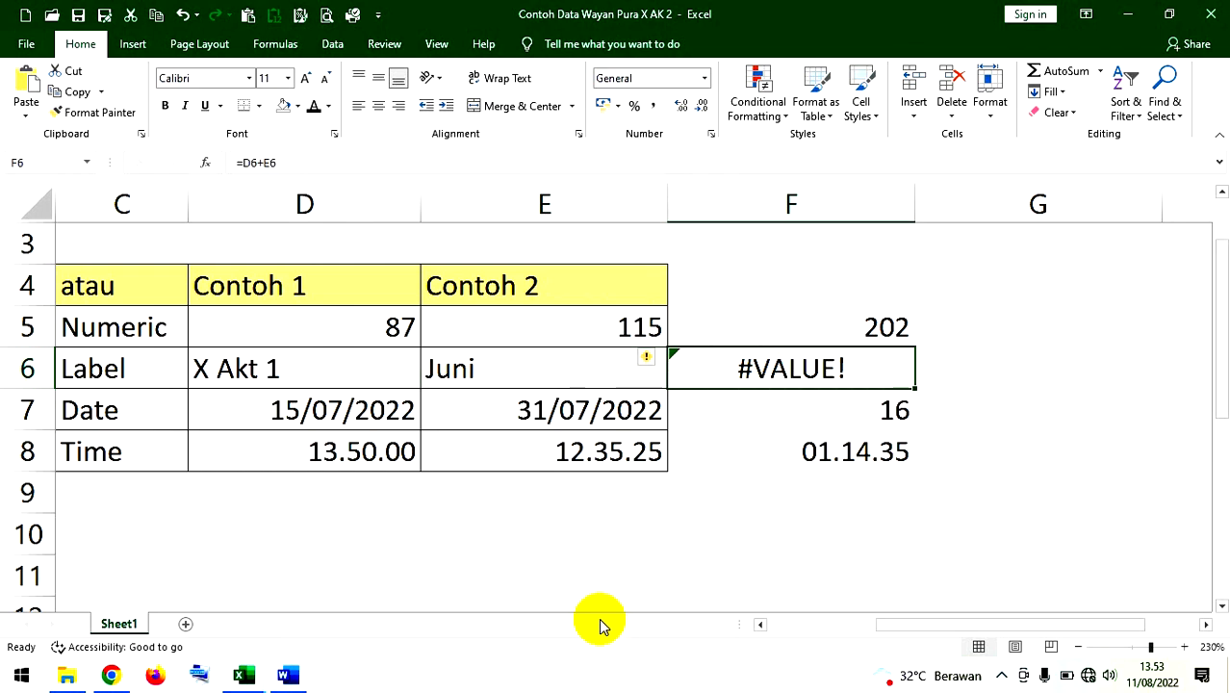
pyautogui.click(381, 329)
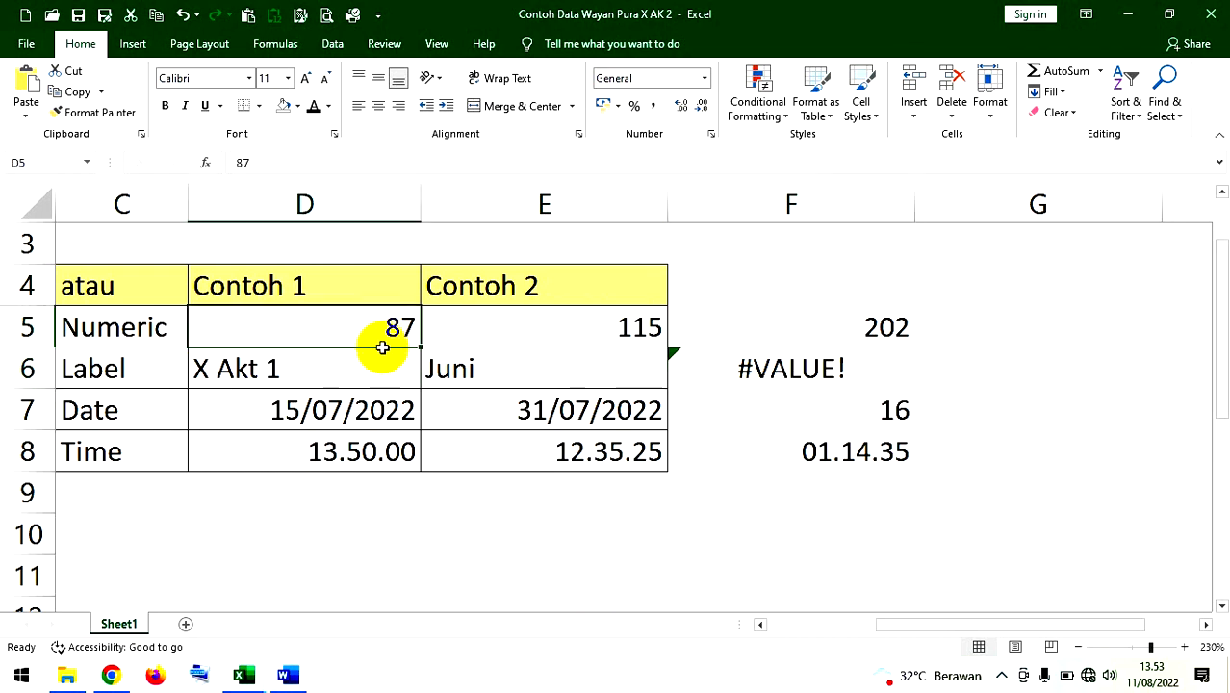
# Step: Try left alignment on the example date in D7 and restore its default alignment
pyautogui.click(372, 414)
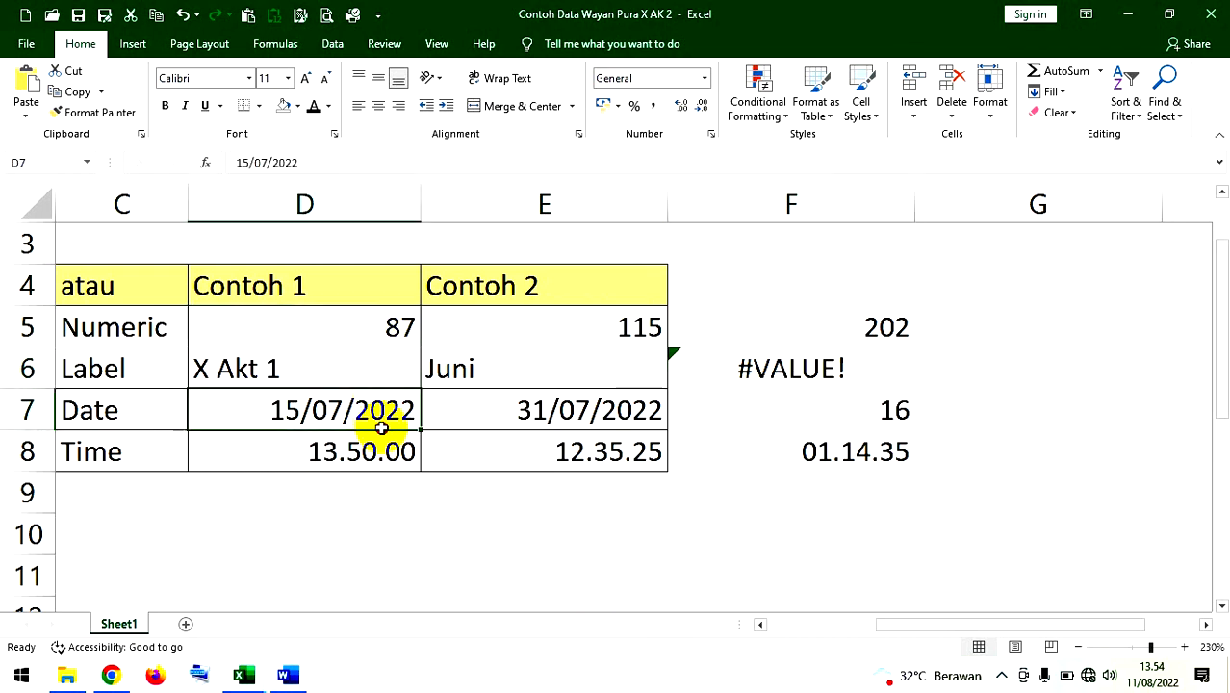
pyautogui.click(357, 107)
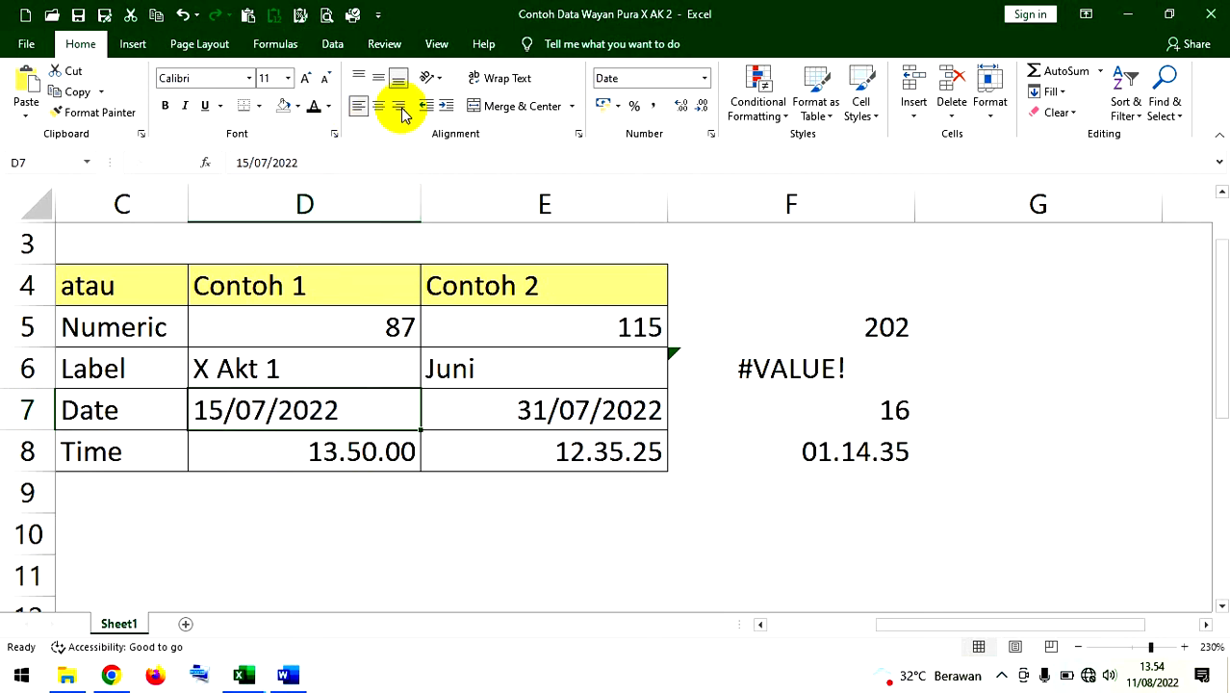
pyautogui.click(358, 105)
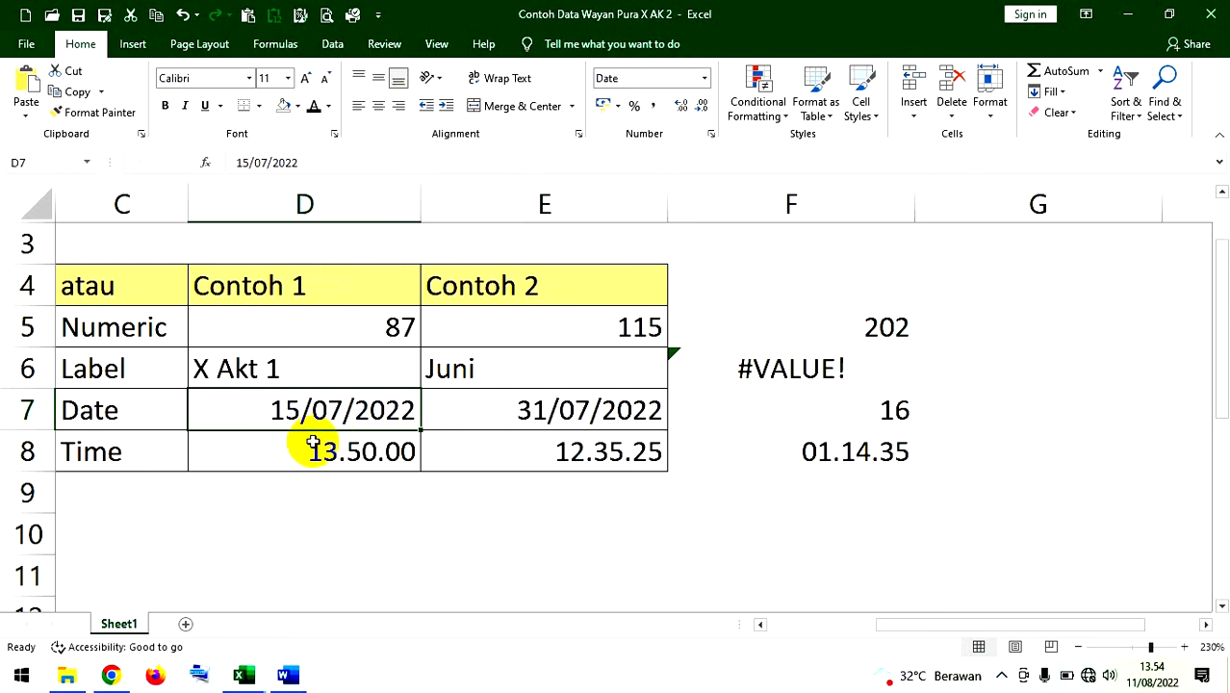
pyautogui.click(357, 108)
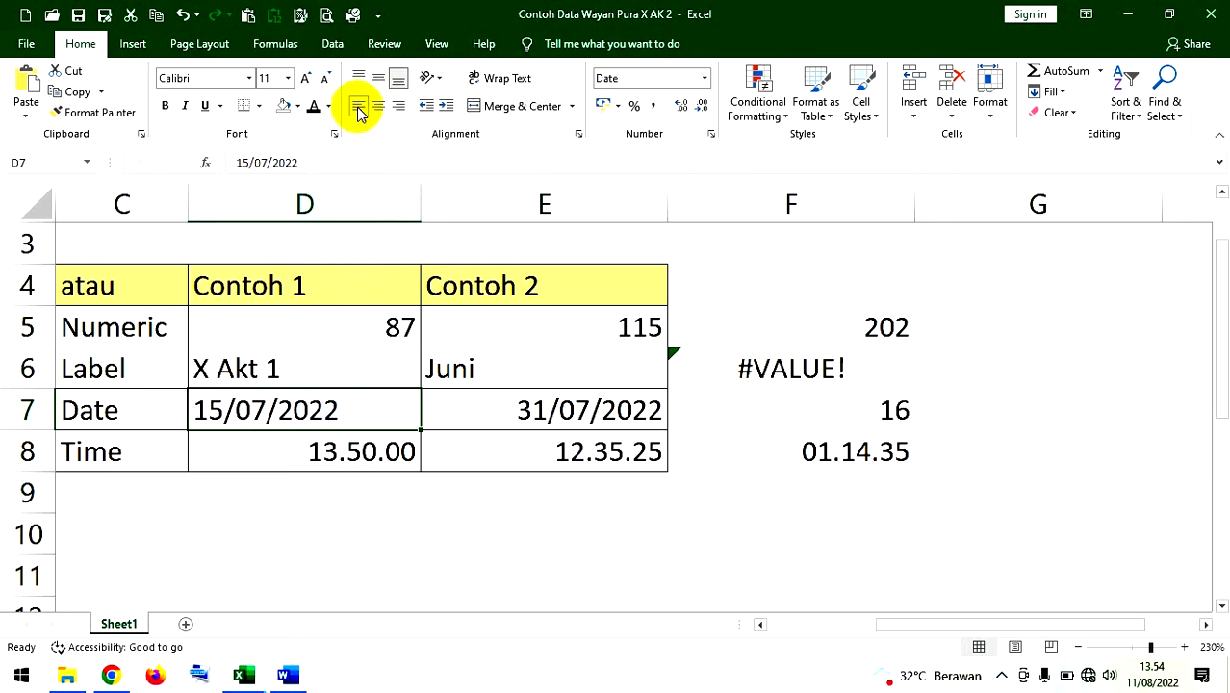
pyautogui.click(357, 108)
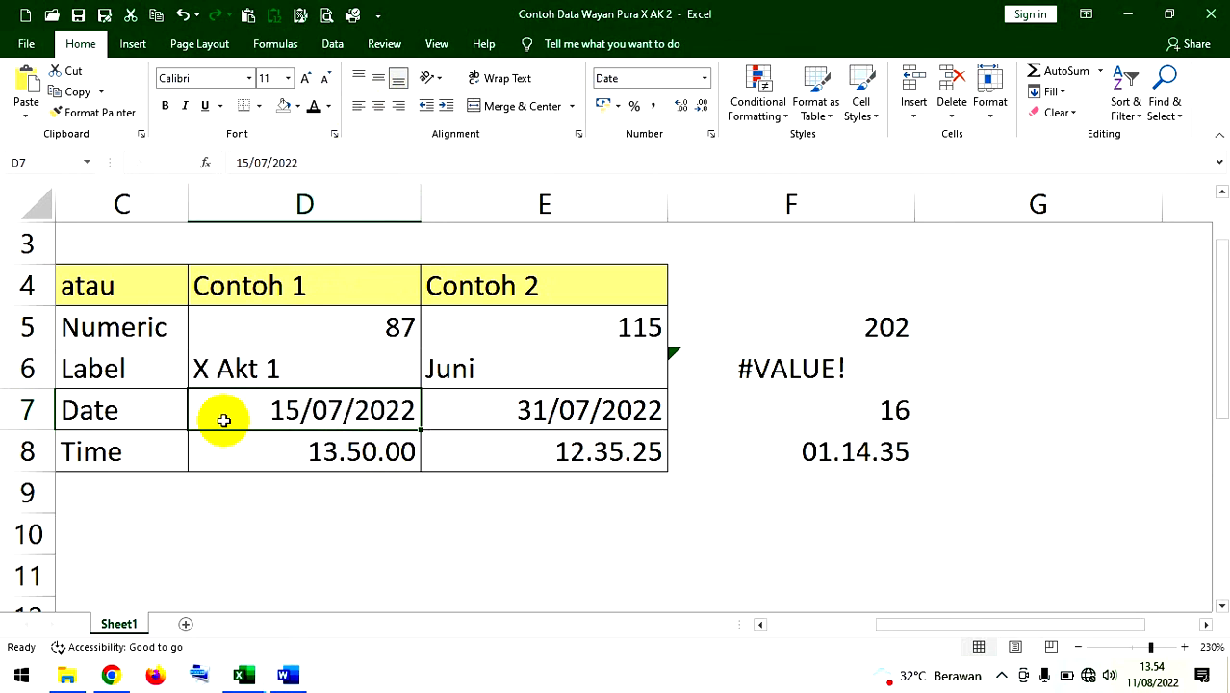
# Step: Try right, centre and left alignment on the text example in D6 and restore its default alignment
pyautogui.click(250, 371)
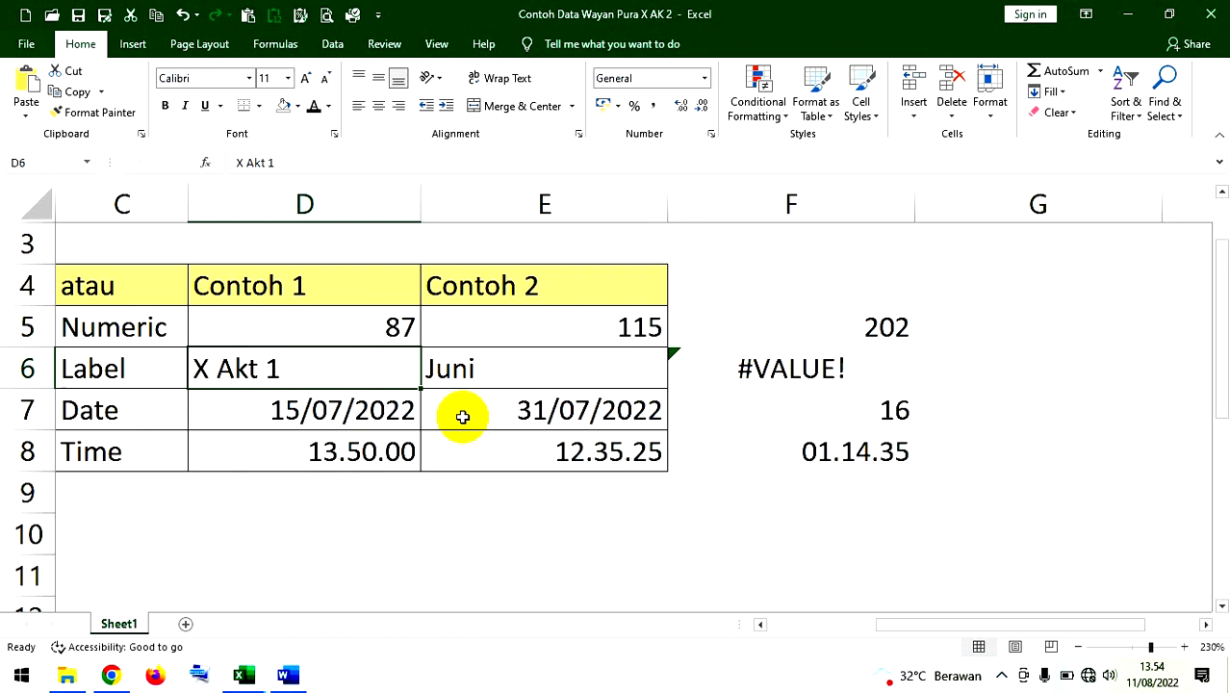
pyautogui.click(399, 108)
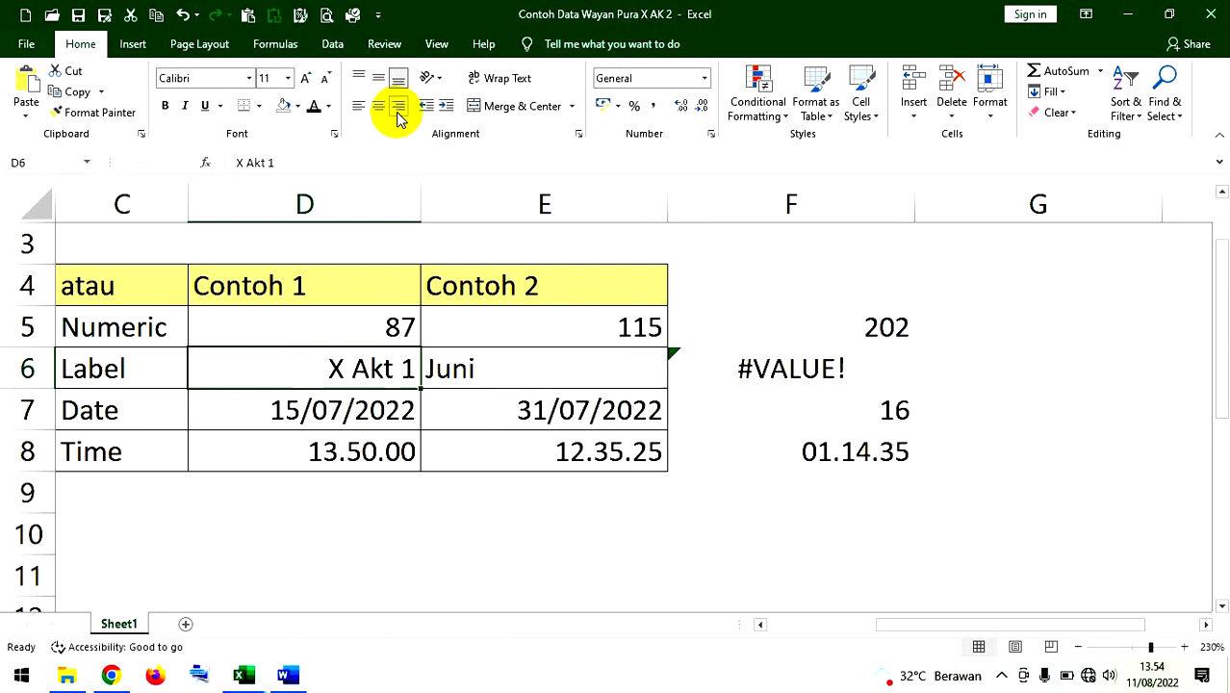
pyautogui.click(380, 107)
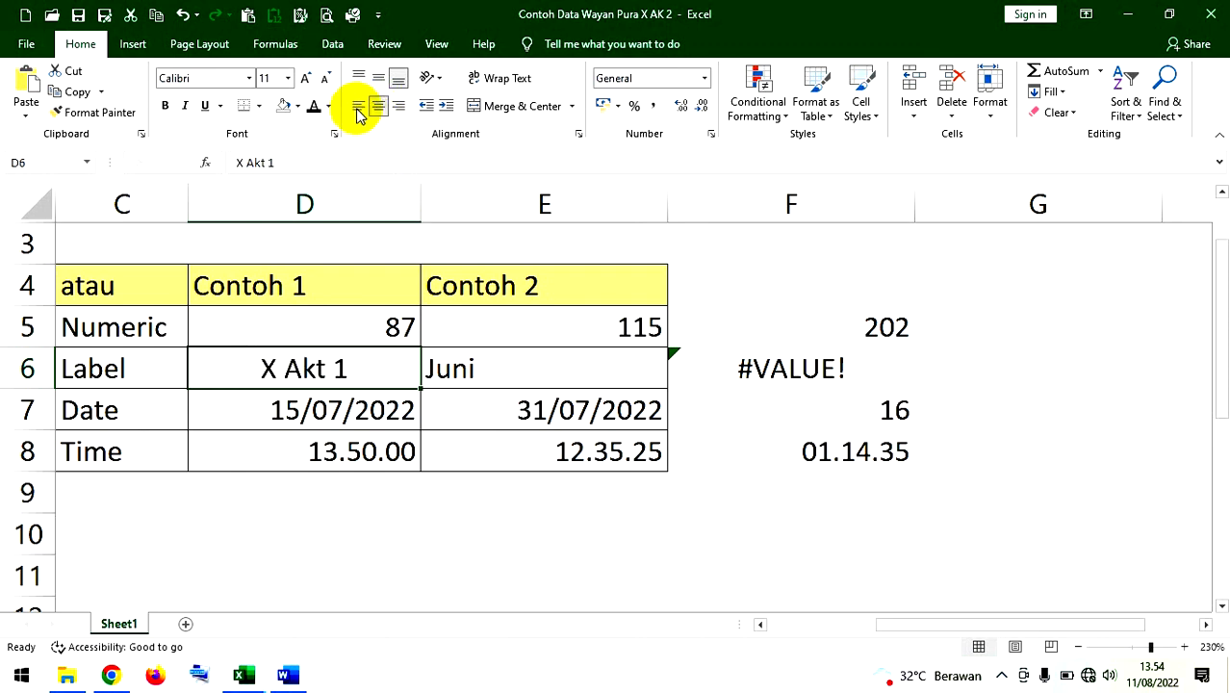
pyautogui.click(357, 106)
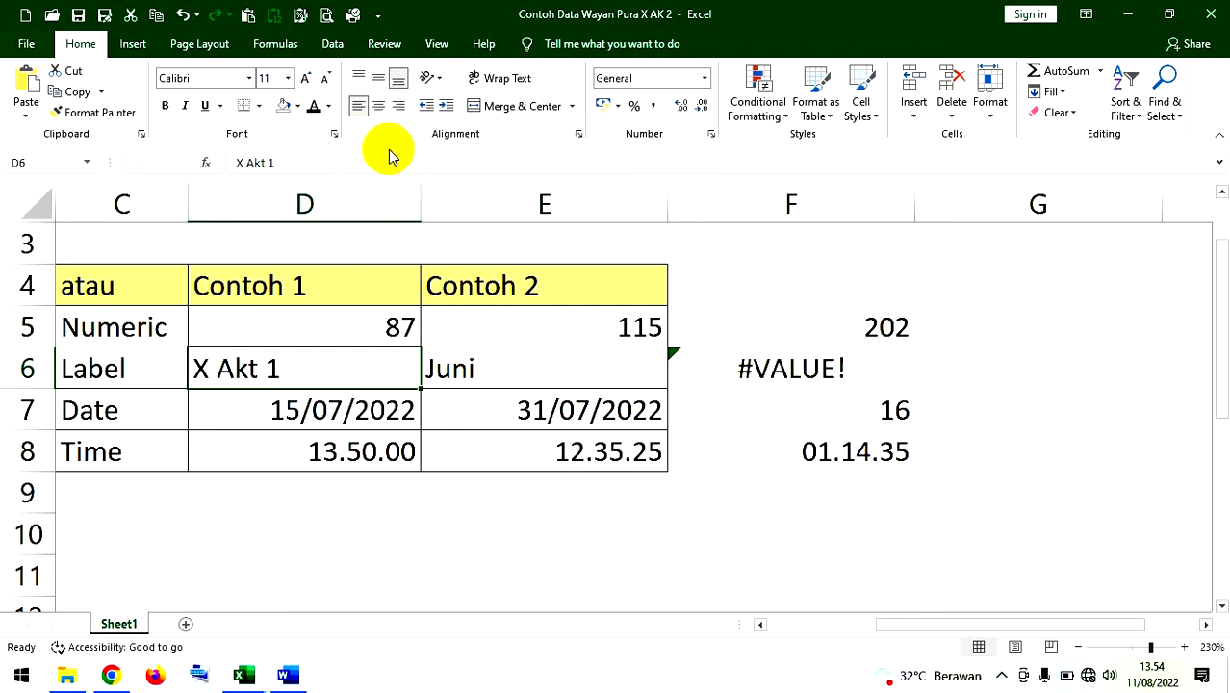
pyautogui.click(358, 107)
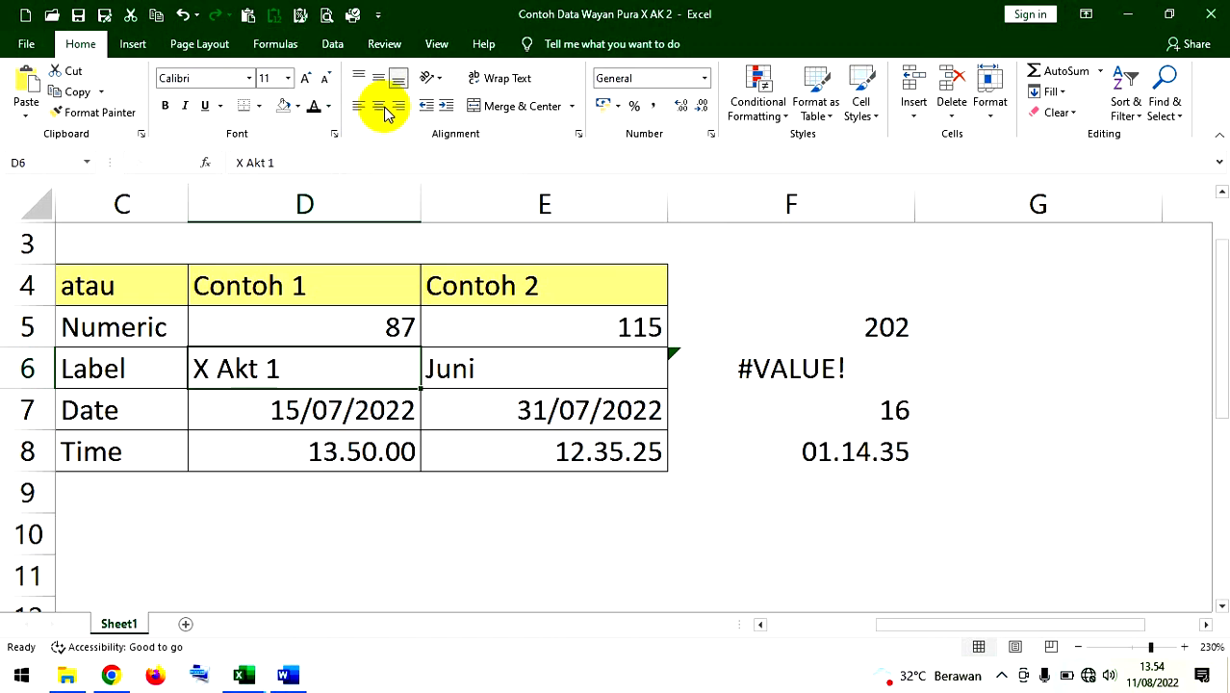
pyautogui.click(376, 112)
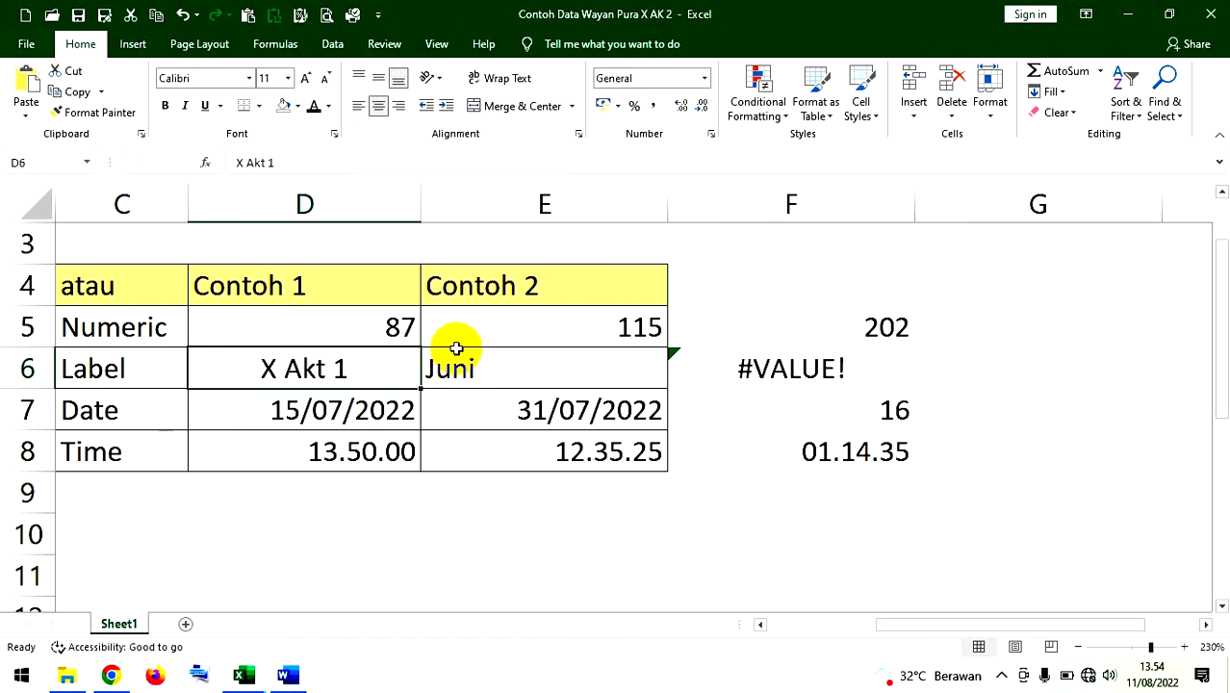
pyautogui.click(376, 106)
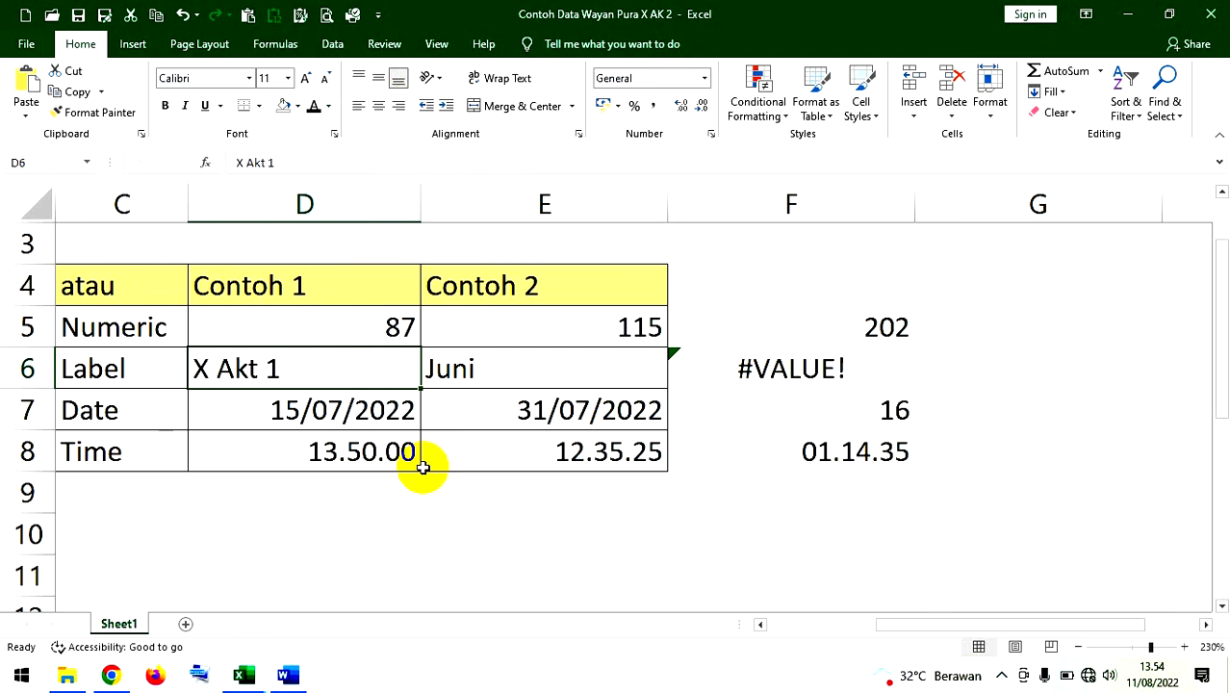
# Step: Review the examples and their formula results in columns D to F row by row, comparing the text row with the other data types
pyautogui.moveTo(362, 329); pyautogui.dragTo(855, 330)
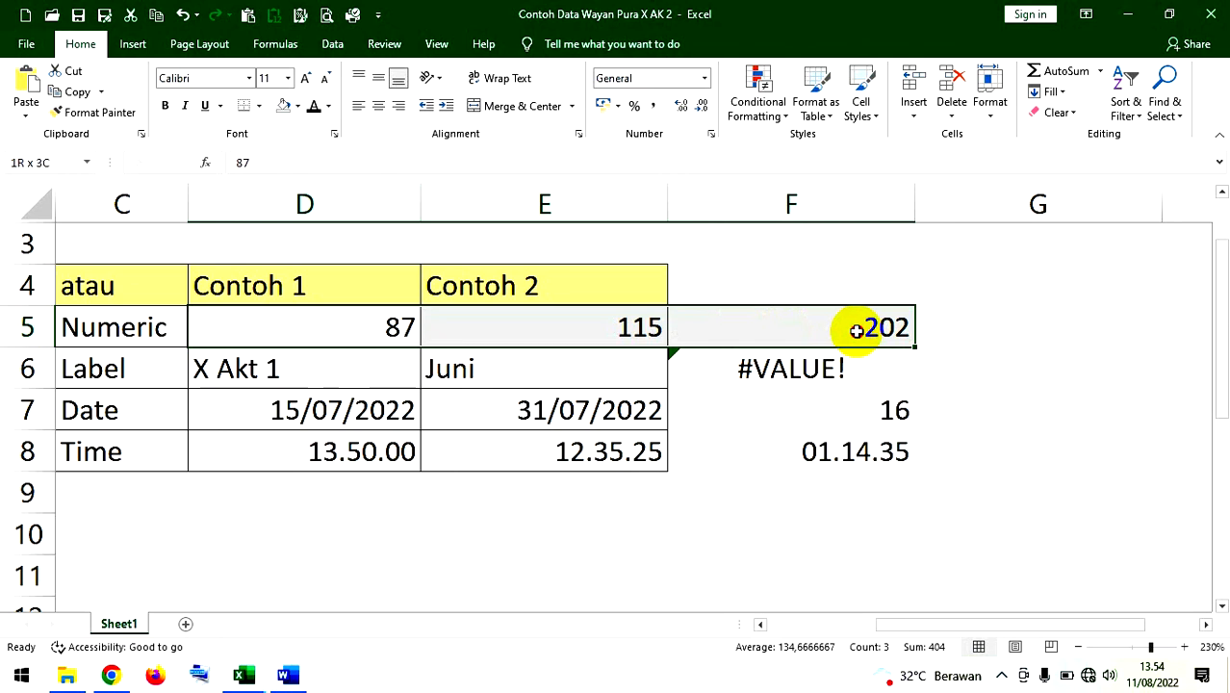
pyautogui.moveTo(247, 410); pyautogui.dragTo(778, 409)
pyautogui.moveTo(348, 449); pyautogui.dragTo(702, 436)
pyautogui.moveTo(338, 366); pyautogui.dragTo(736, 369)
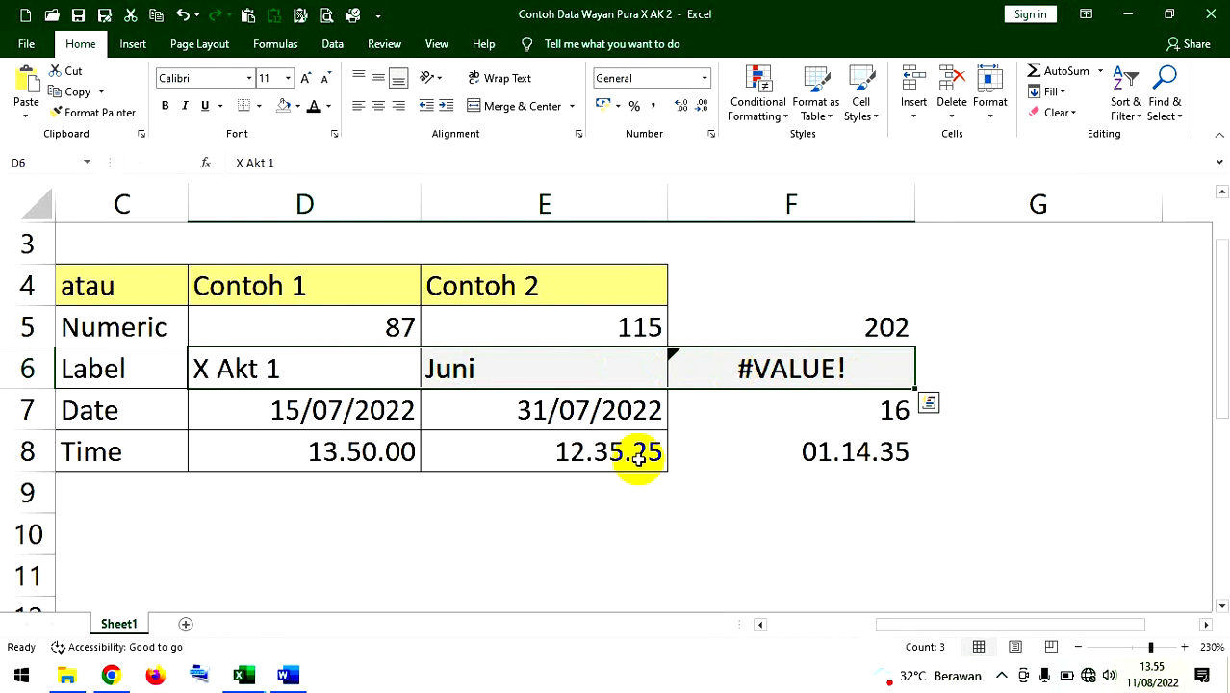
pyautogui.moveTo(319, 328); pyautogui.dragTo(783, 325)
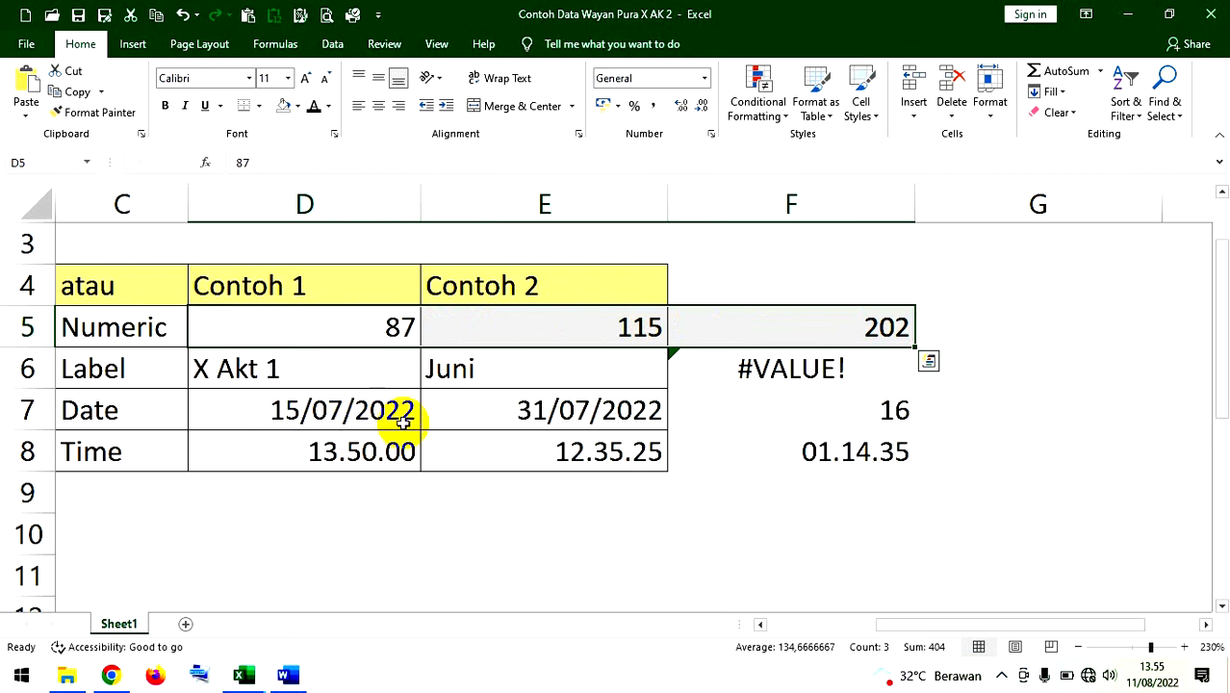
pyautogui.moveTo(228, 353); pyautogui.dragTo(698, 354)
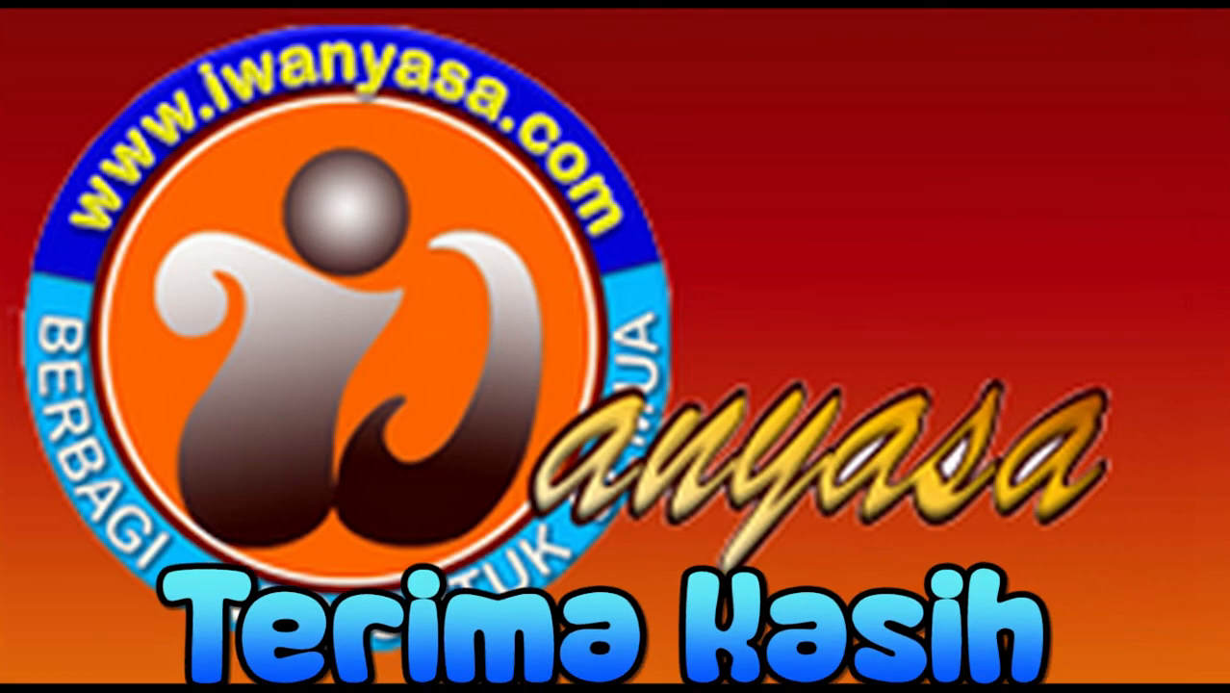